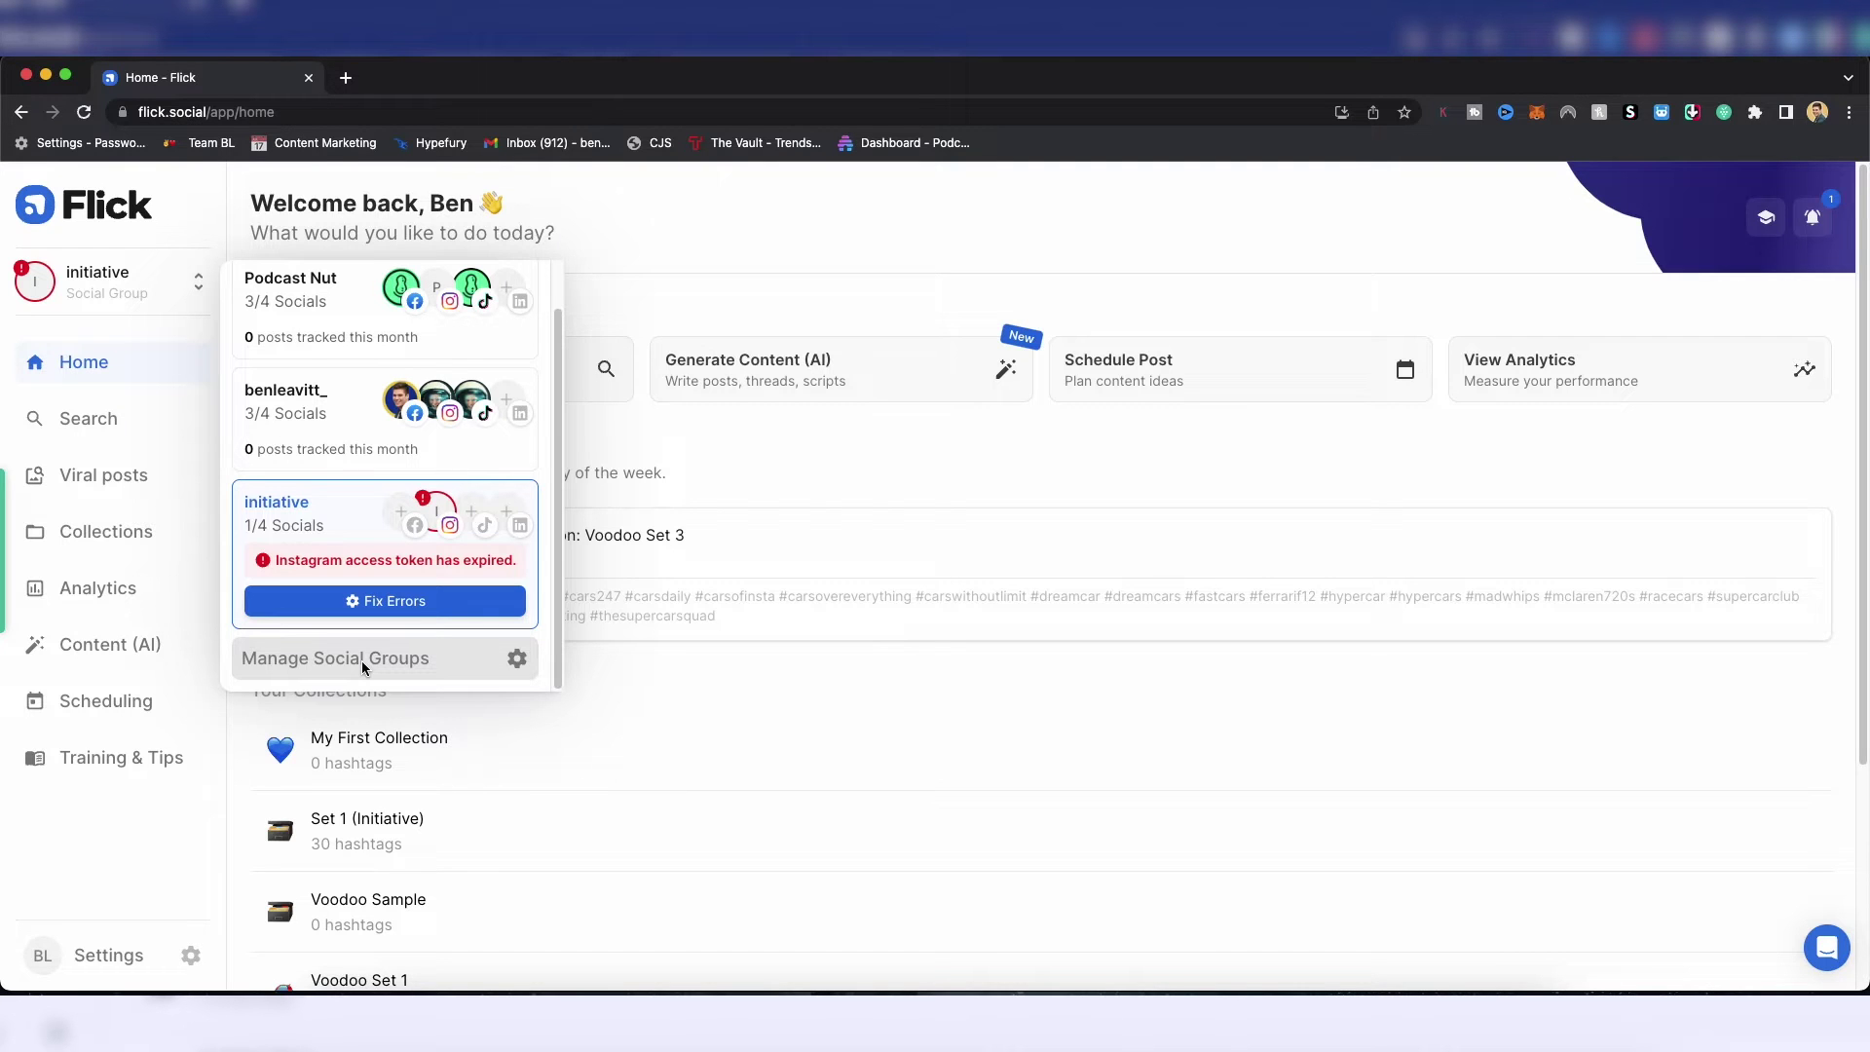
Connect and sign in to a LinkedIn account on the benleavitt_ social group
click(361, 661)
scroll(1002, 638, down, 1)
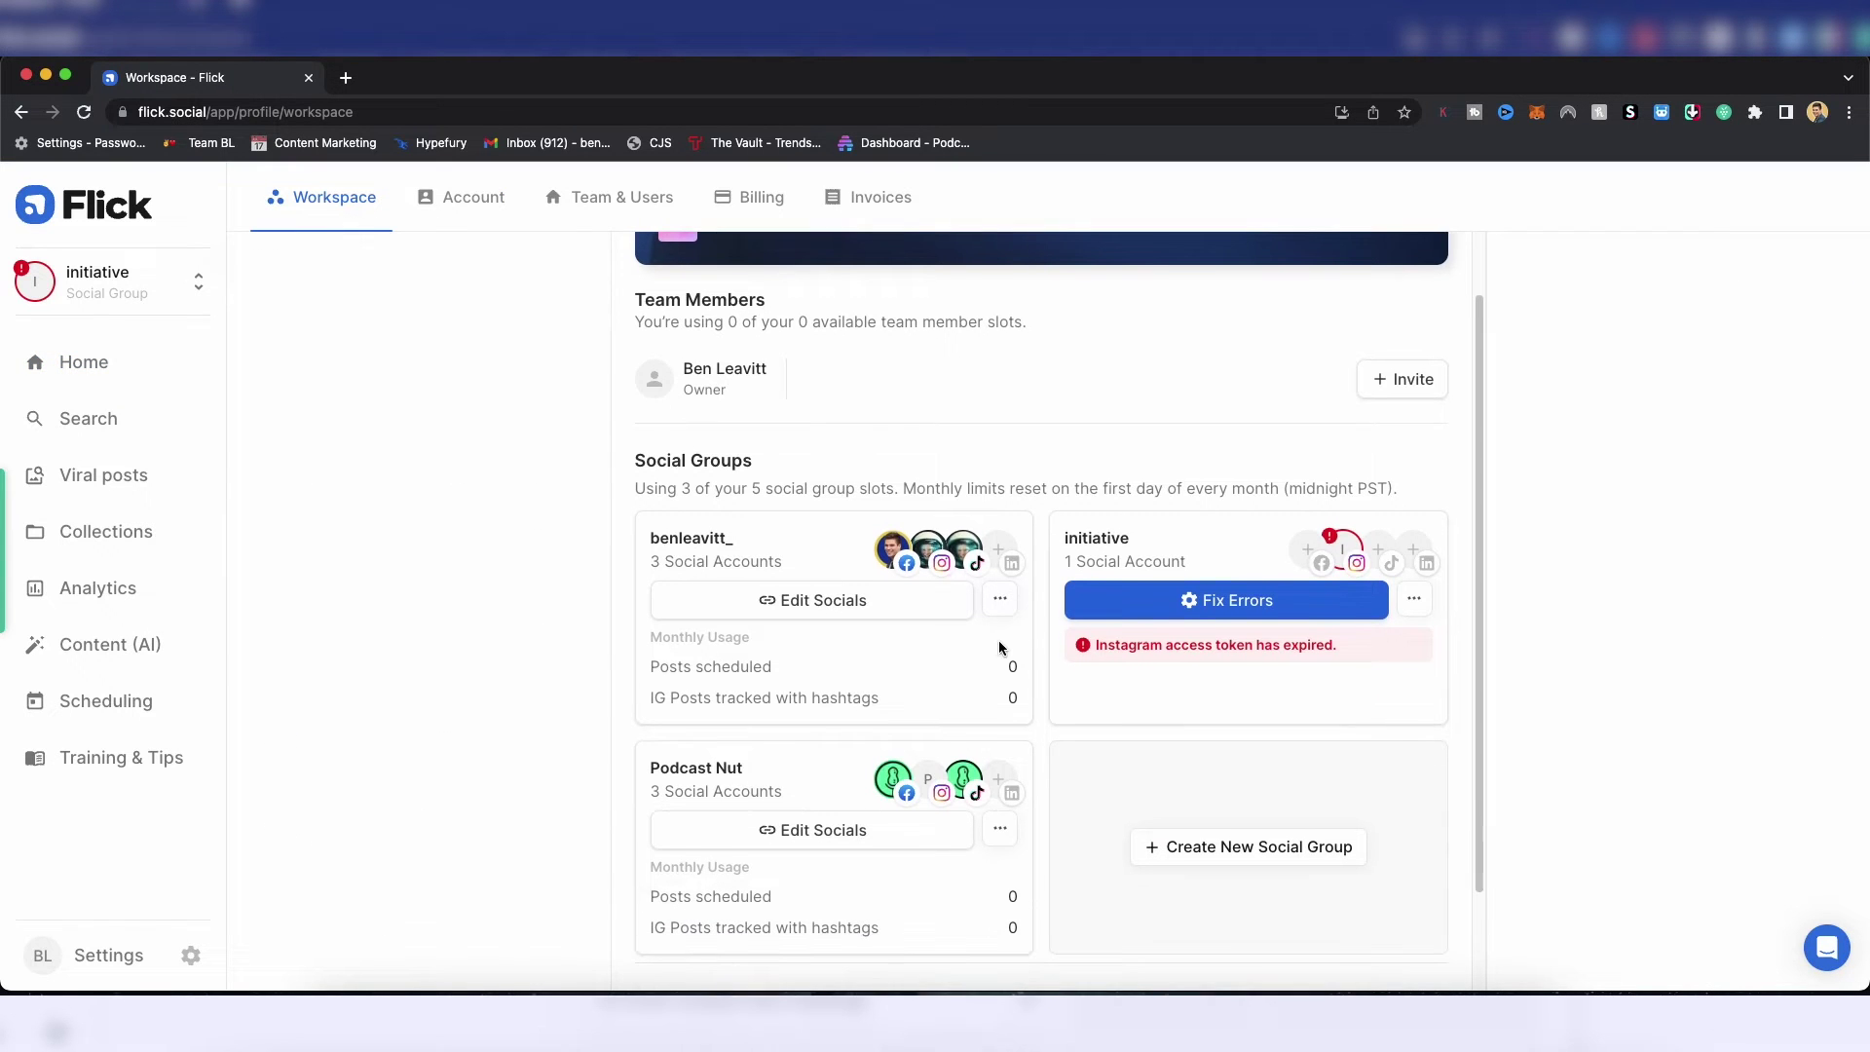
click(820, 612)
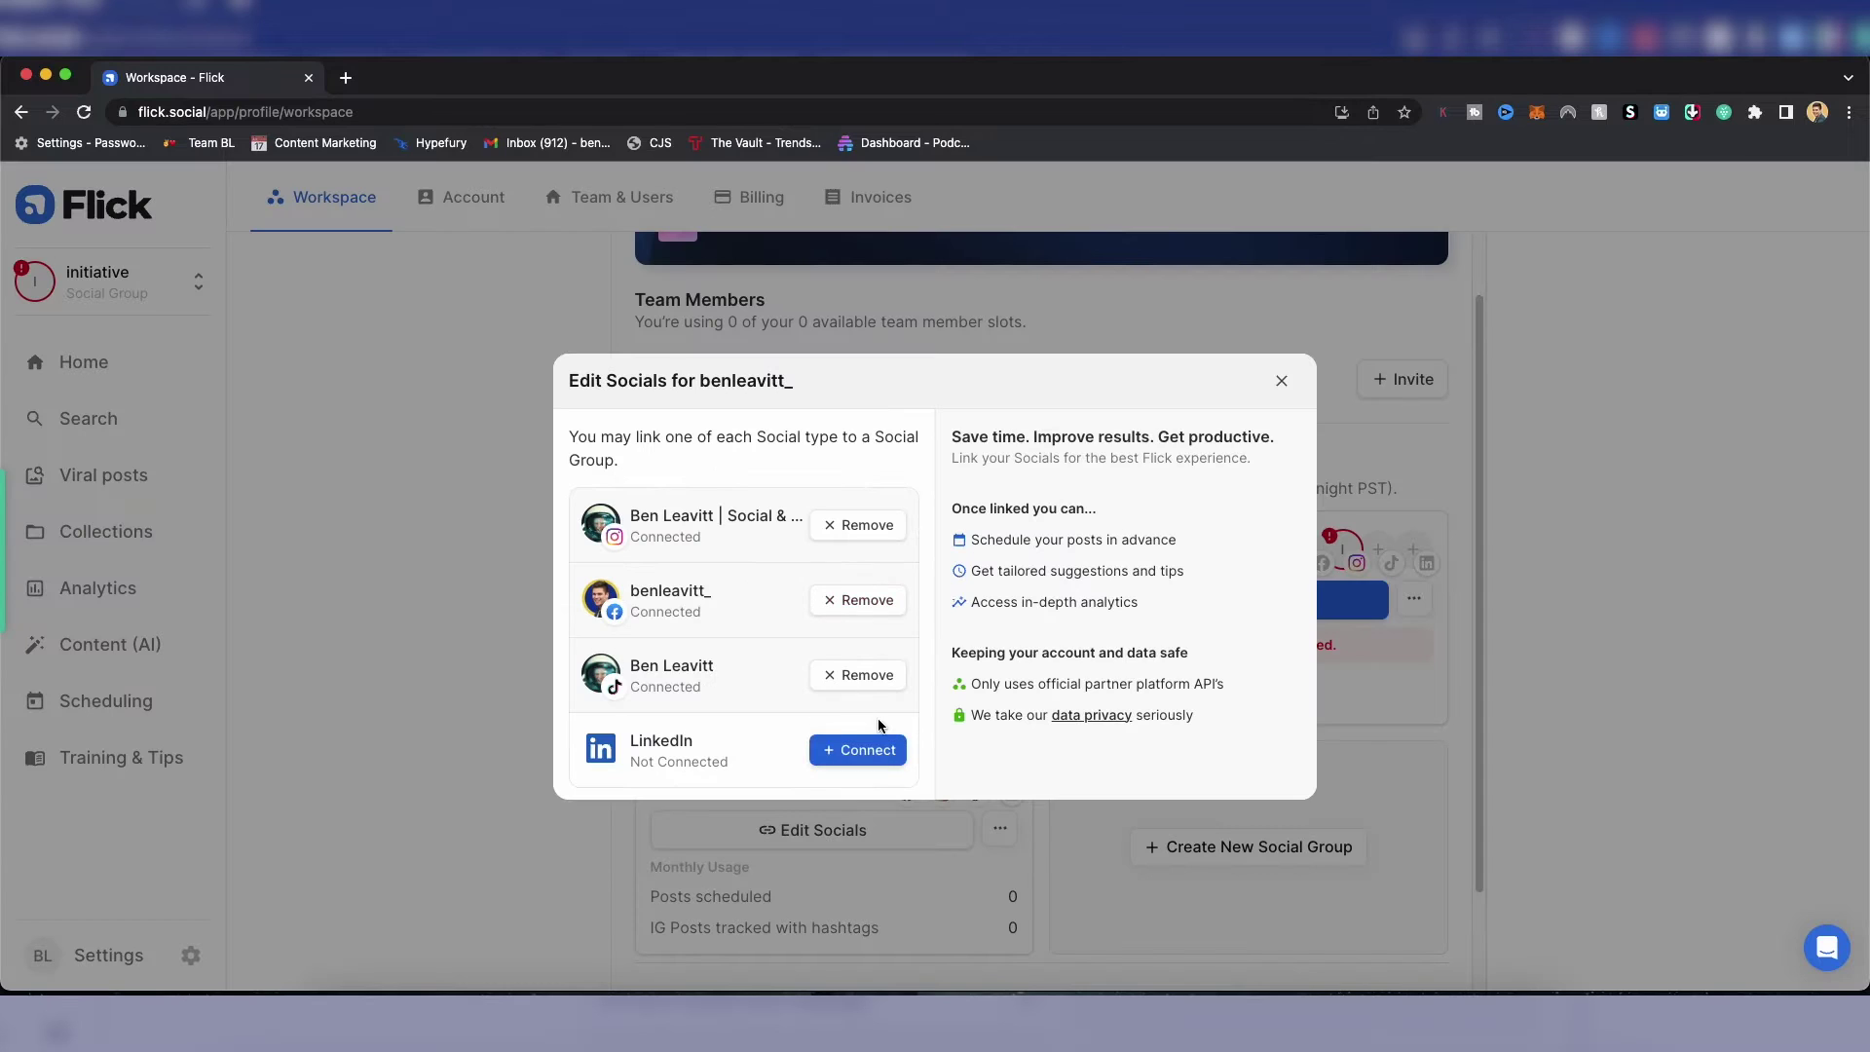
click(866, 745)
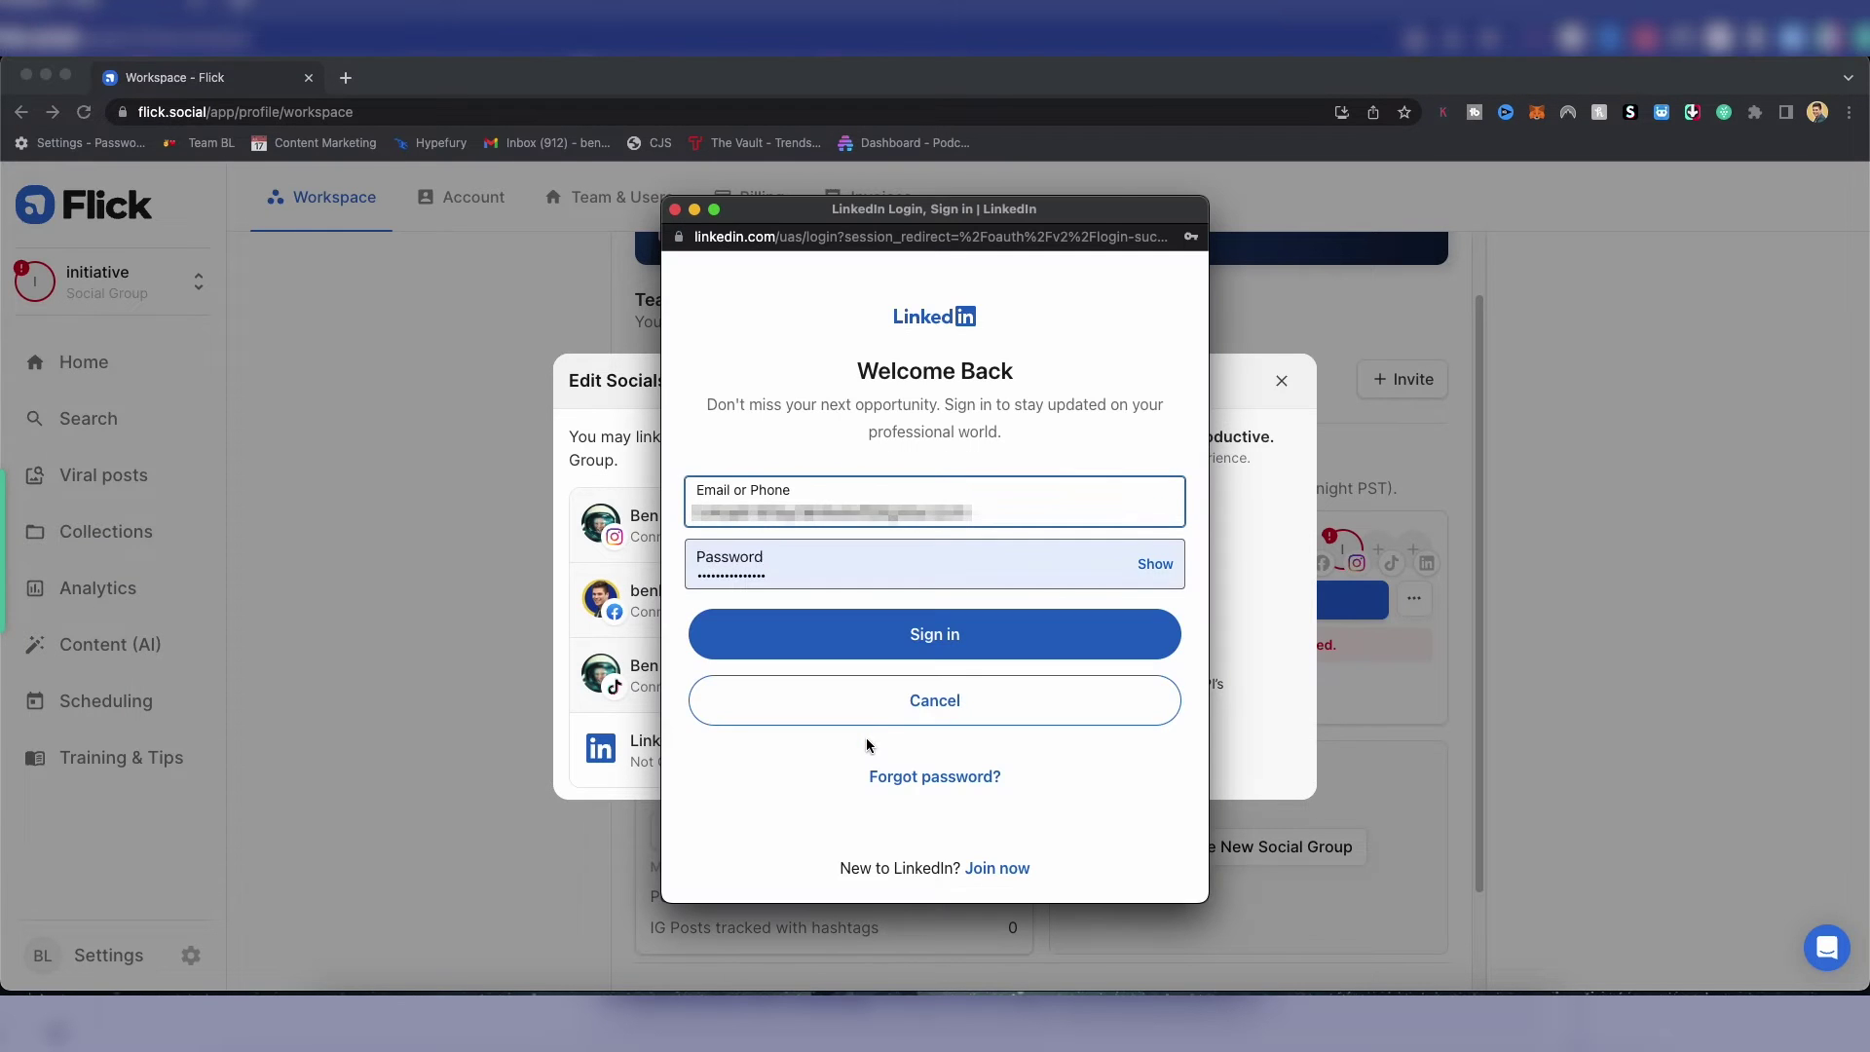
click(859, 636)
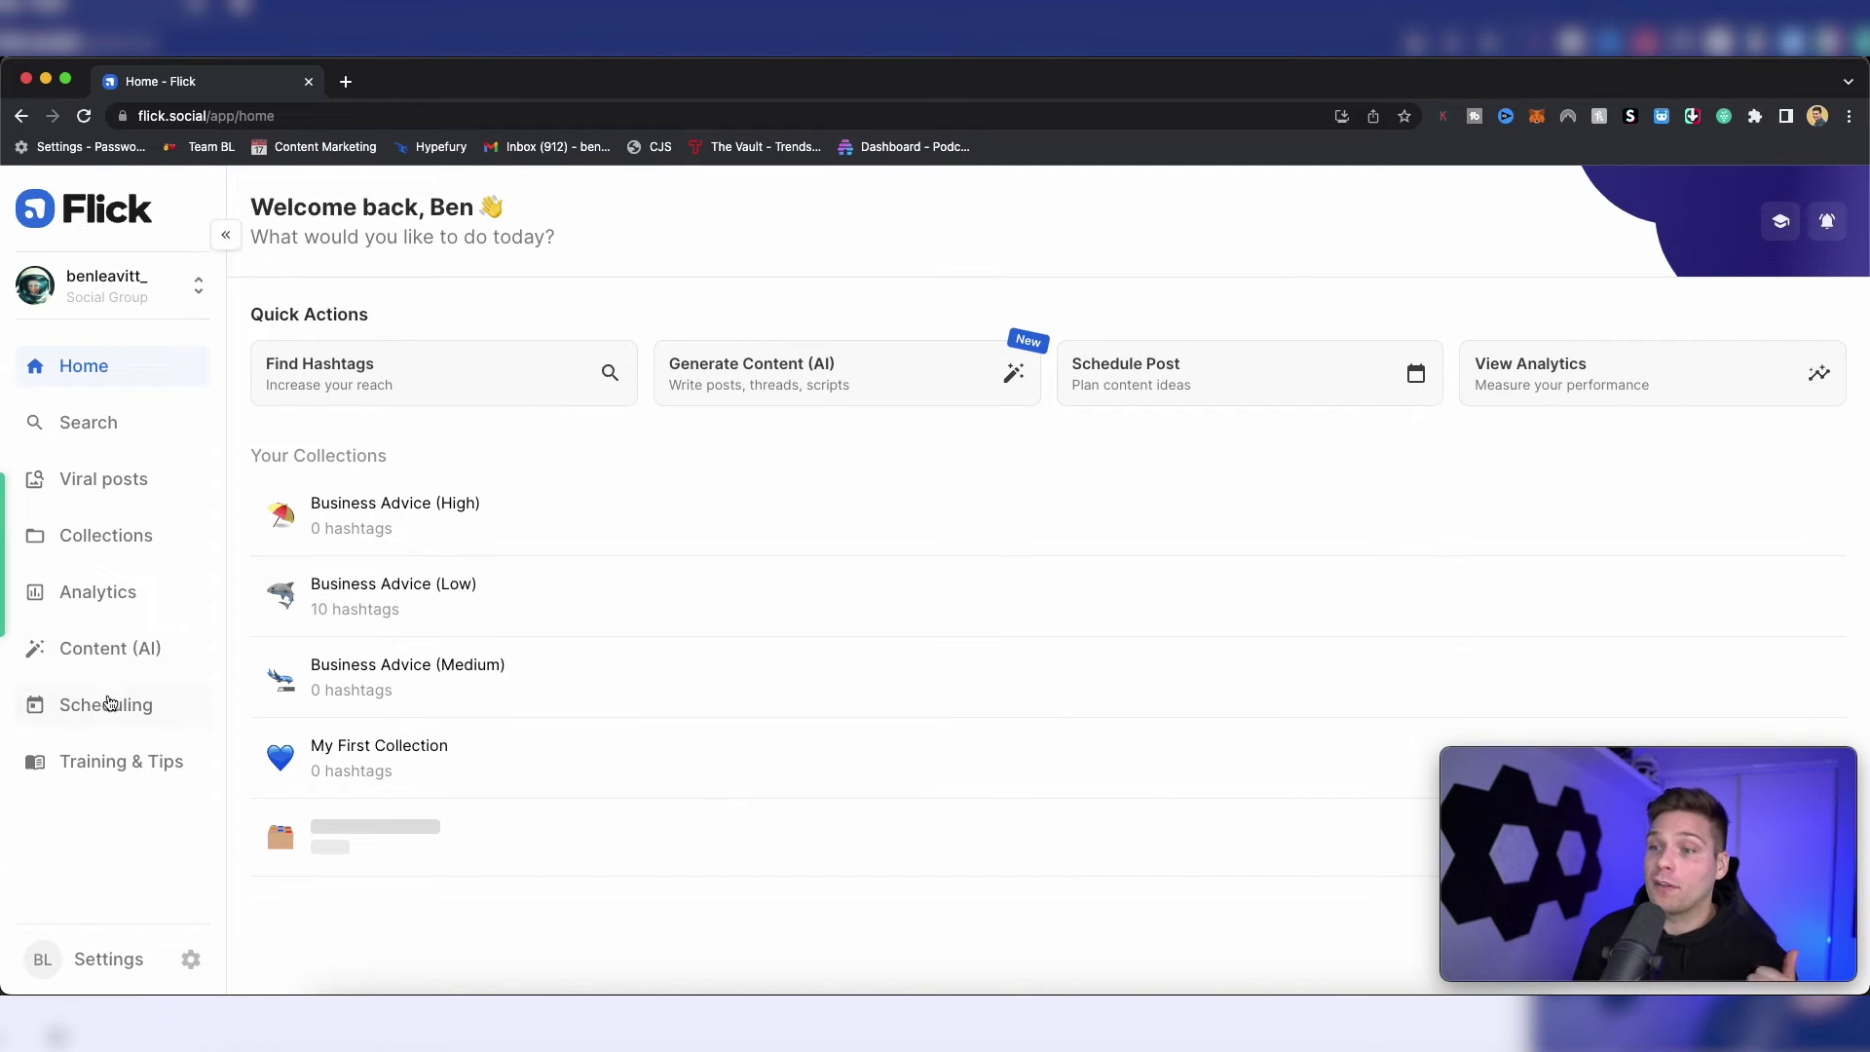
Go to Content (AI), preview then close Re-purpose Content, and start brainstorming ideas
click(109, 649)
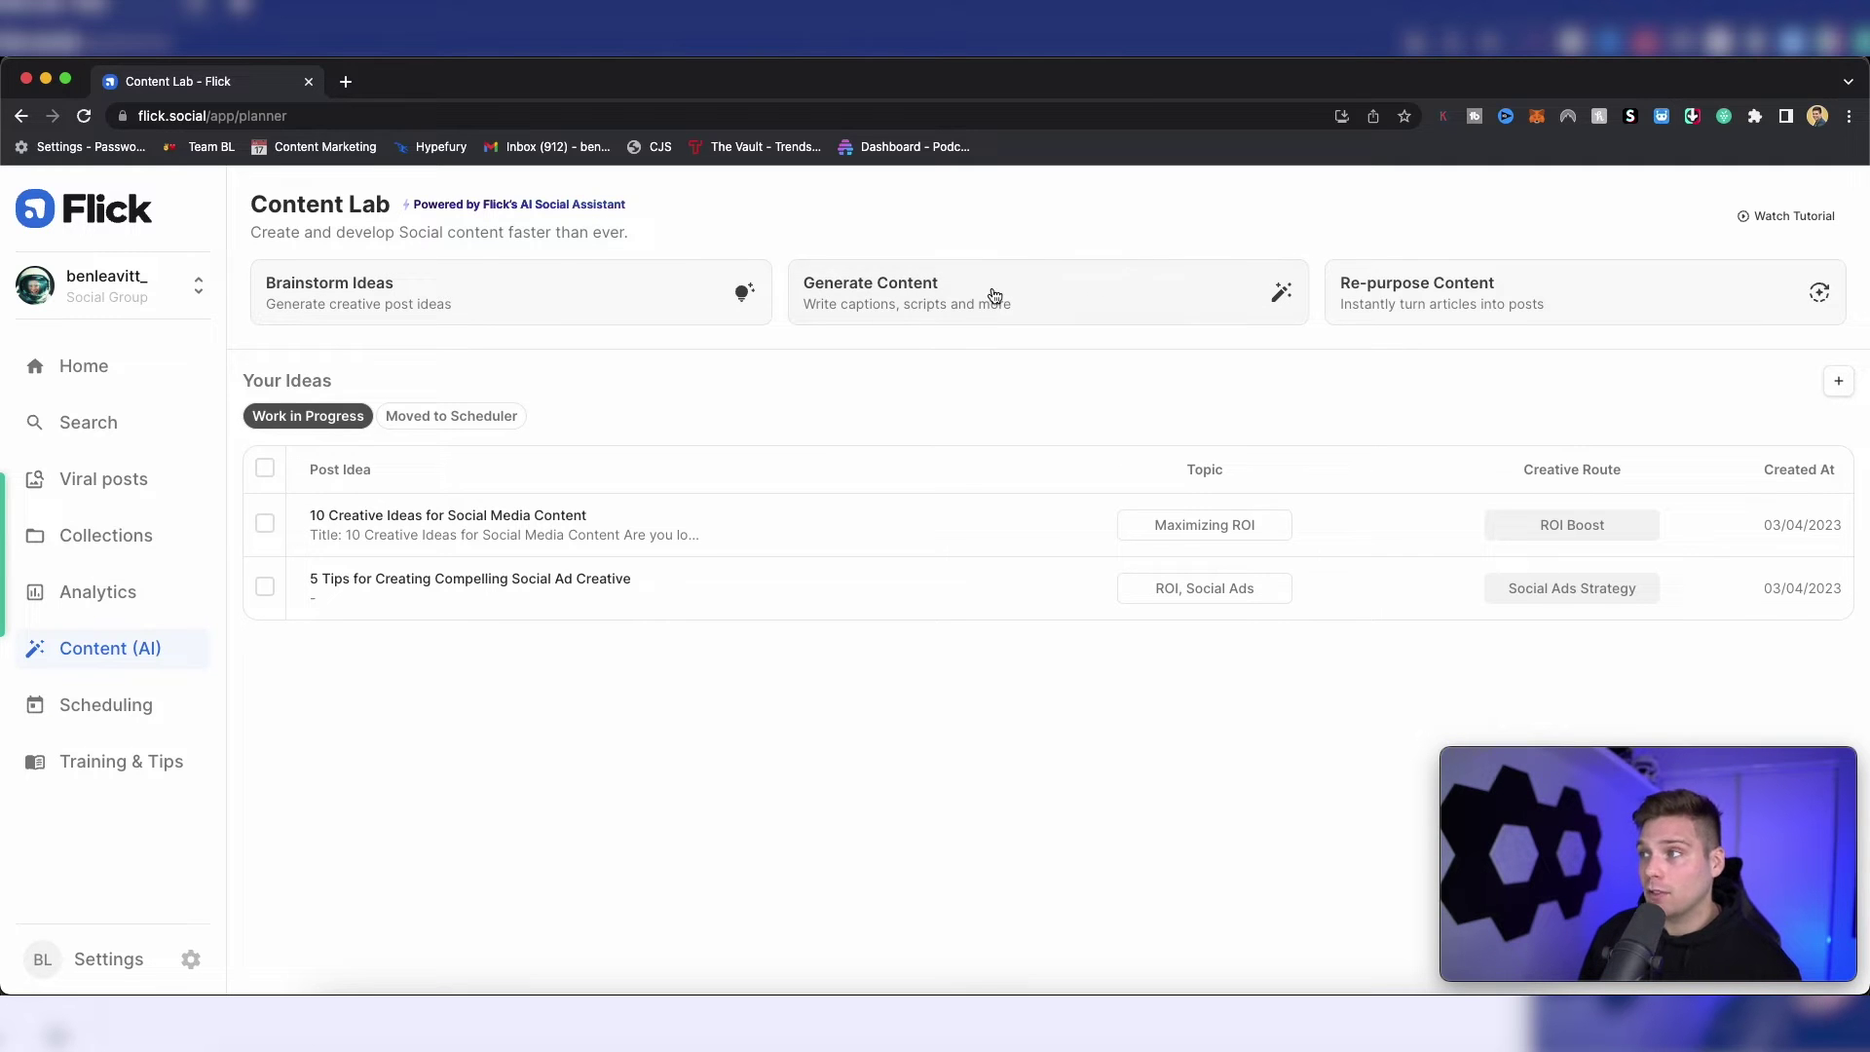
click(1564, 278)
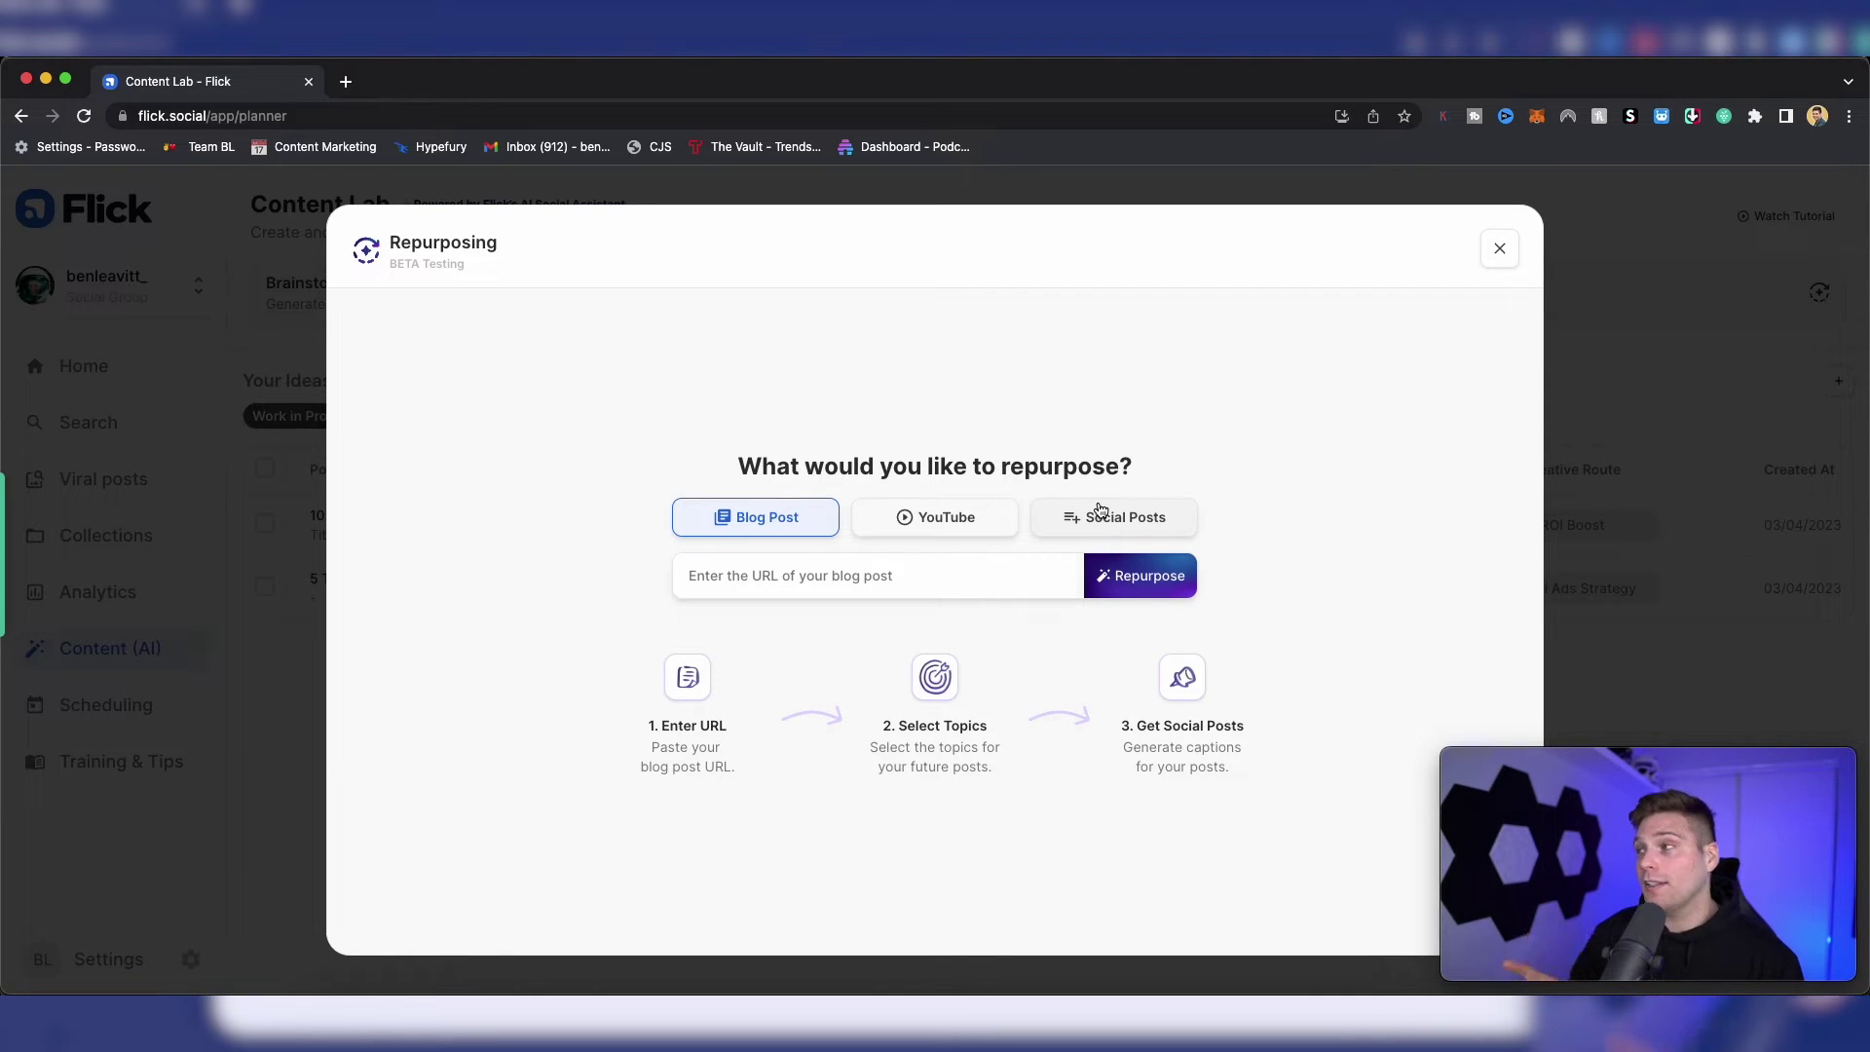
click(1496, 253)
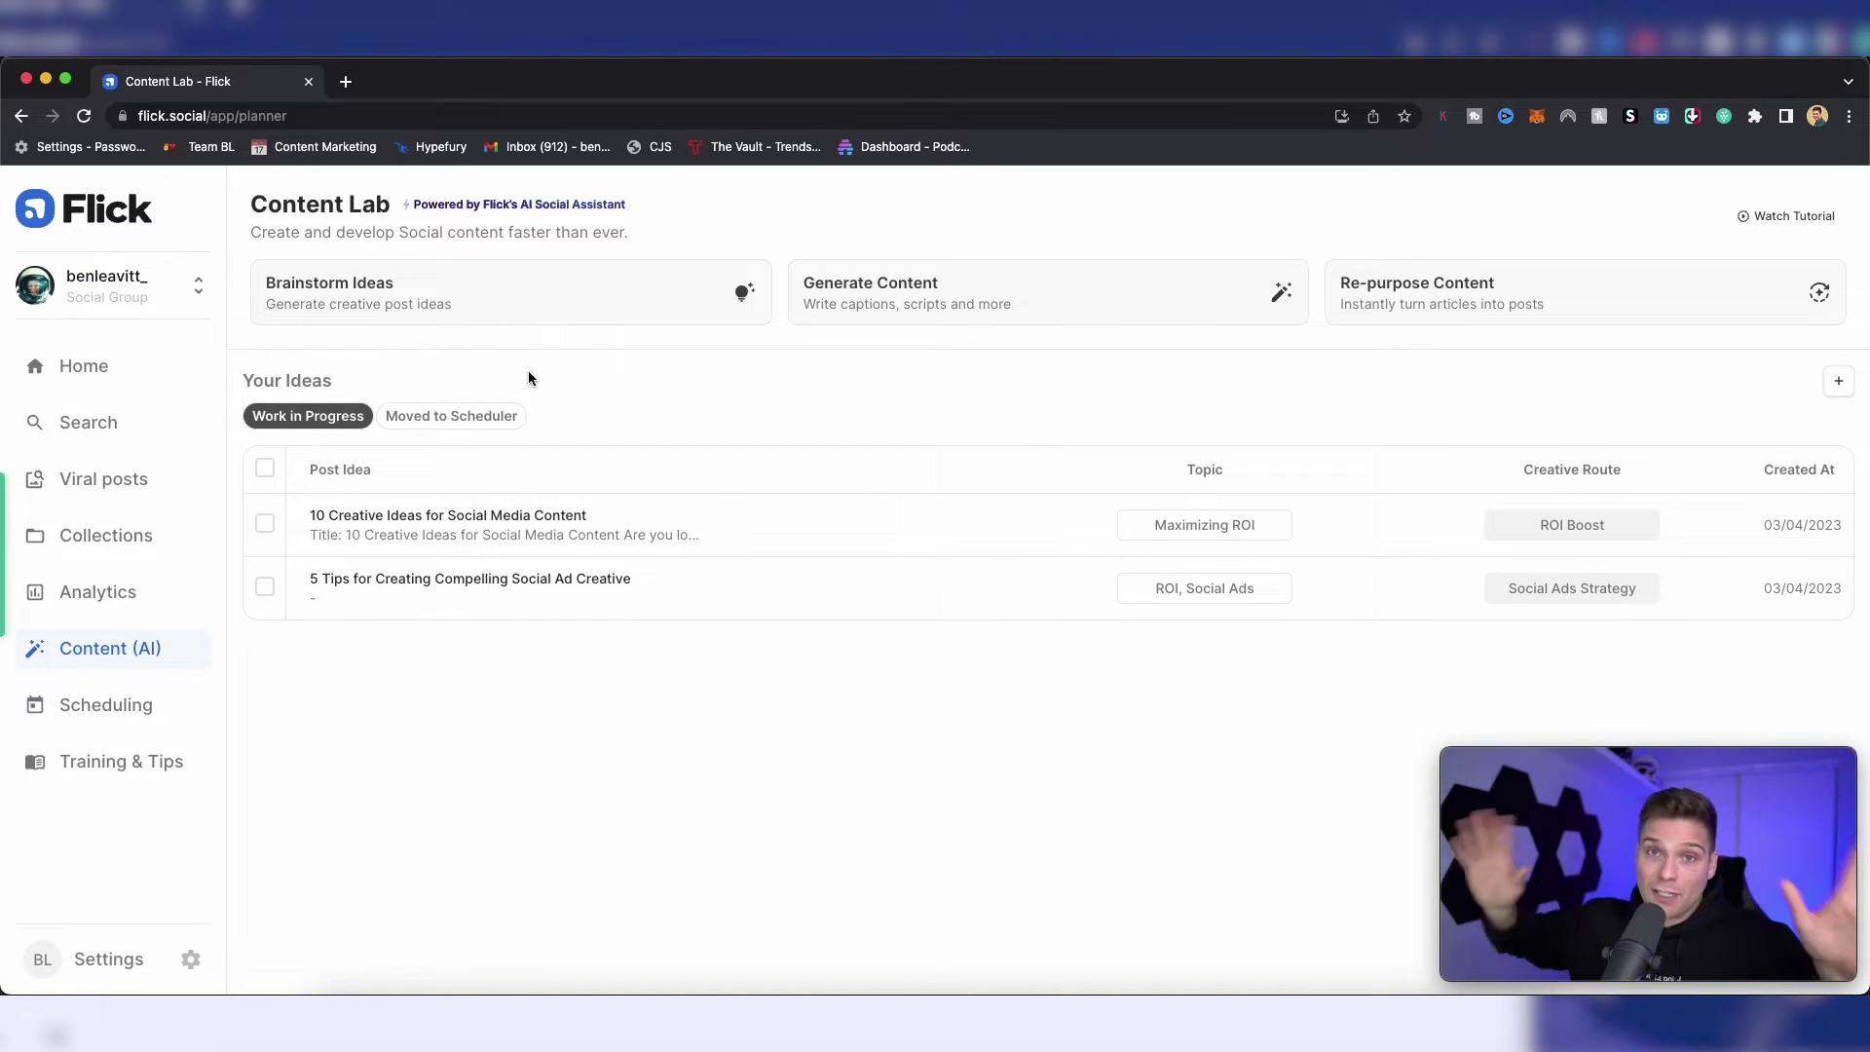
click(609, 305)
text(trends in social media)
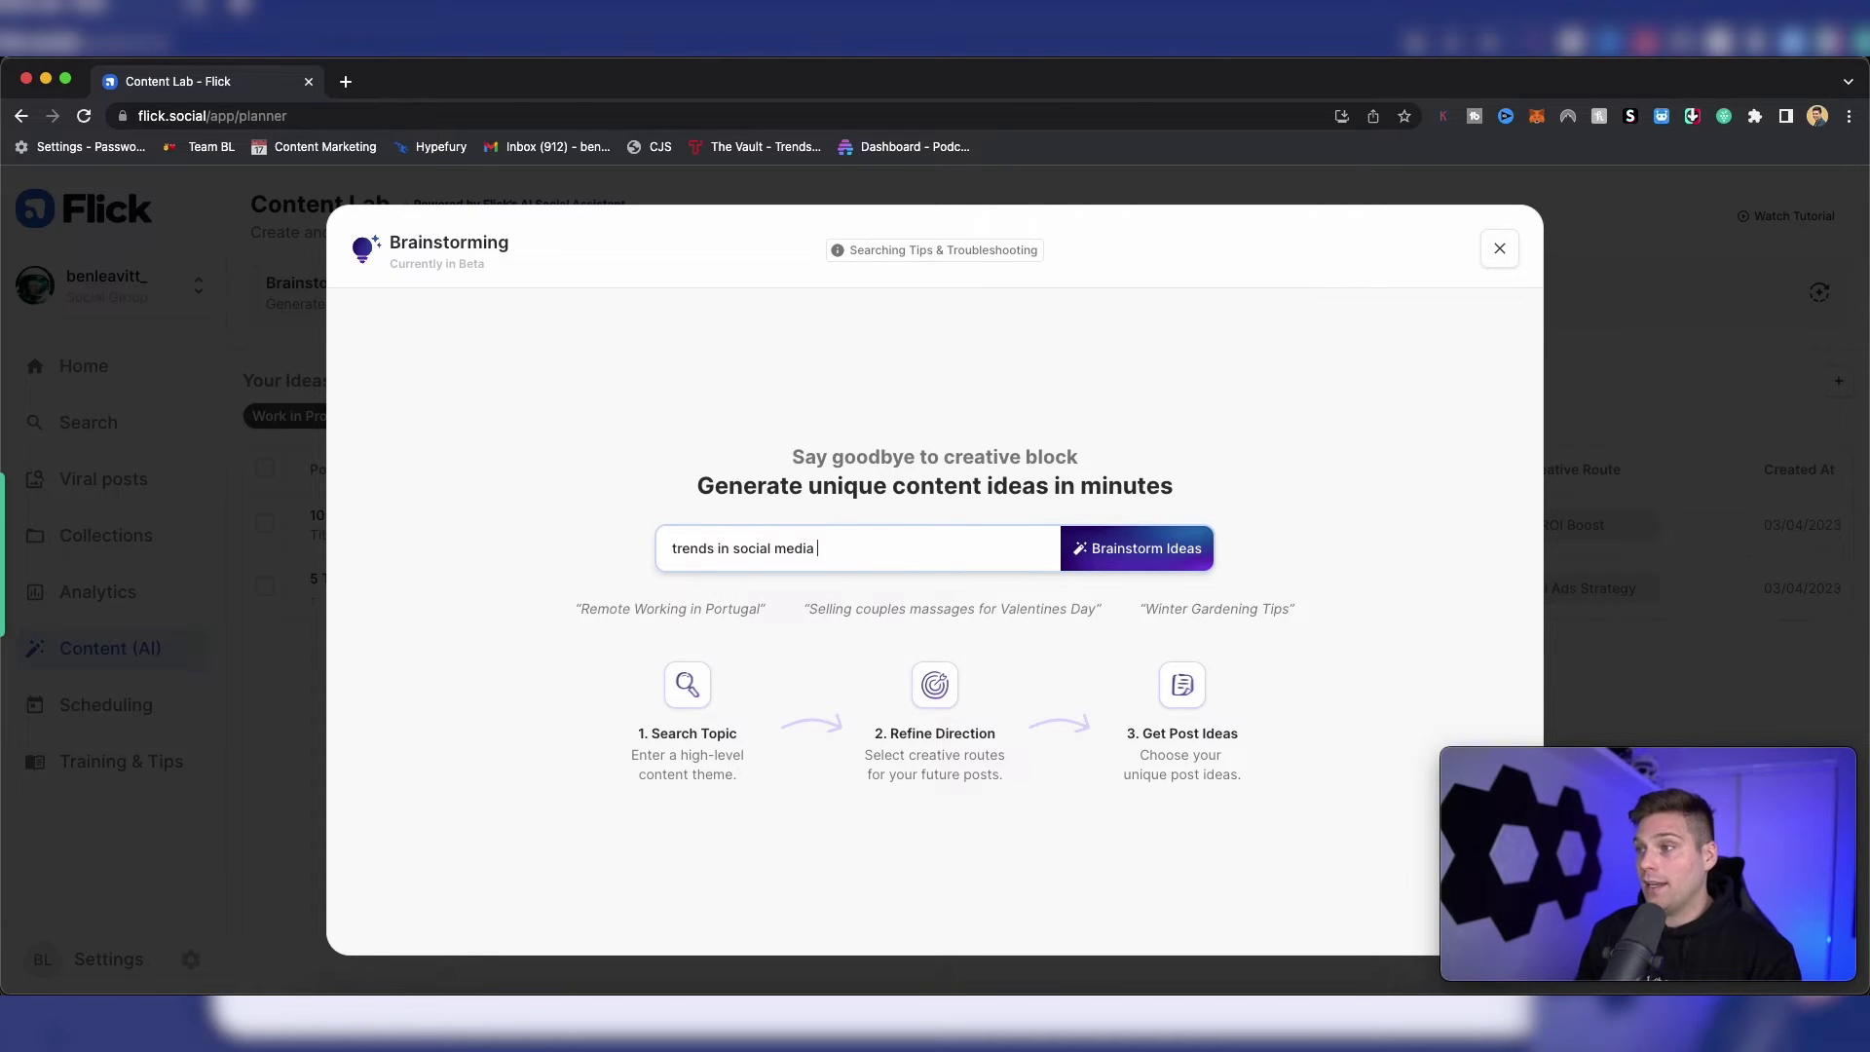
Brainstorm directions and generate post ideas for Artificial Intelligence in Social Media only
click(1164, 549)
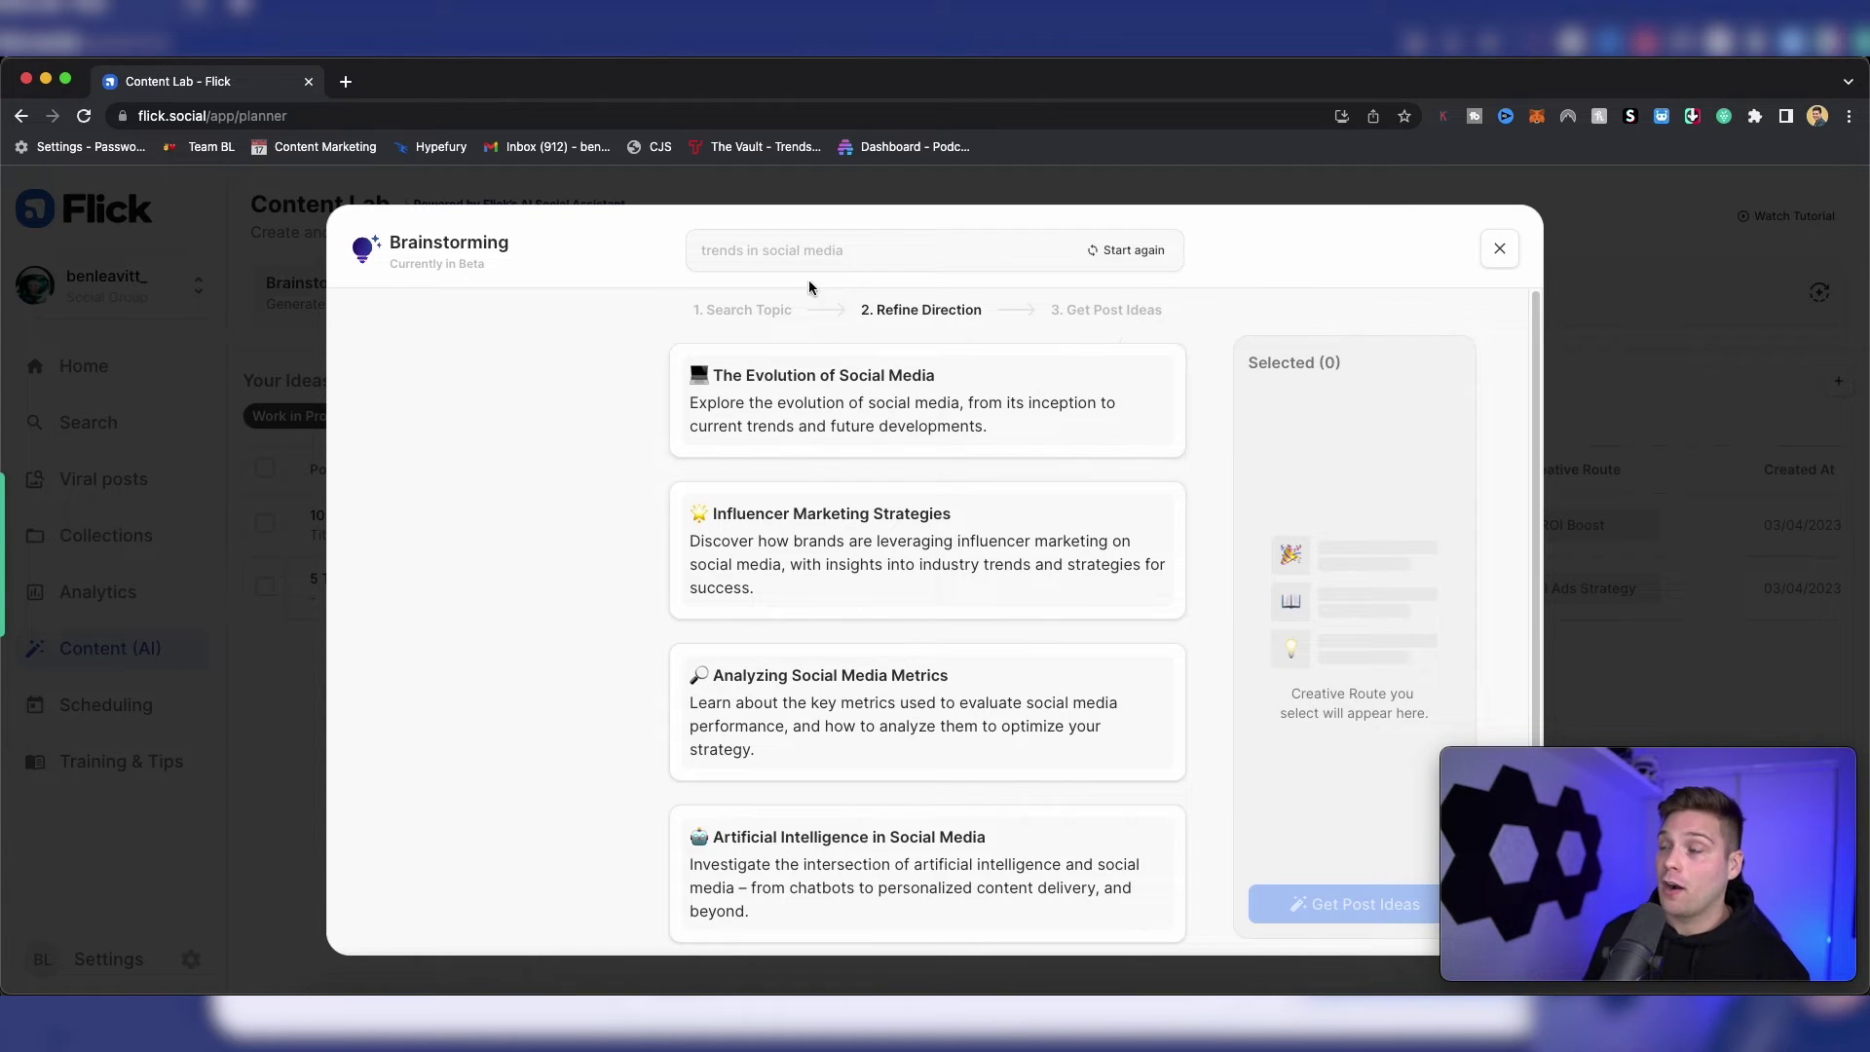
mouse_move(927, 400)
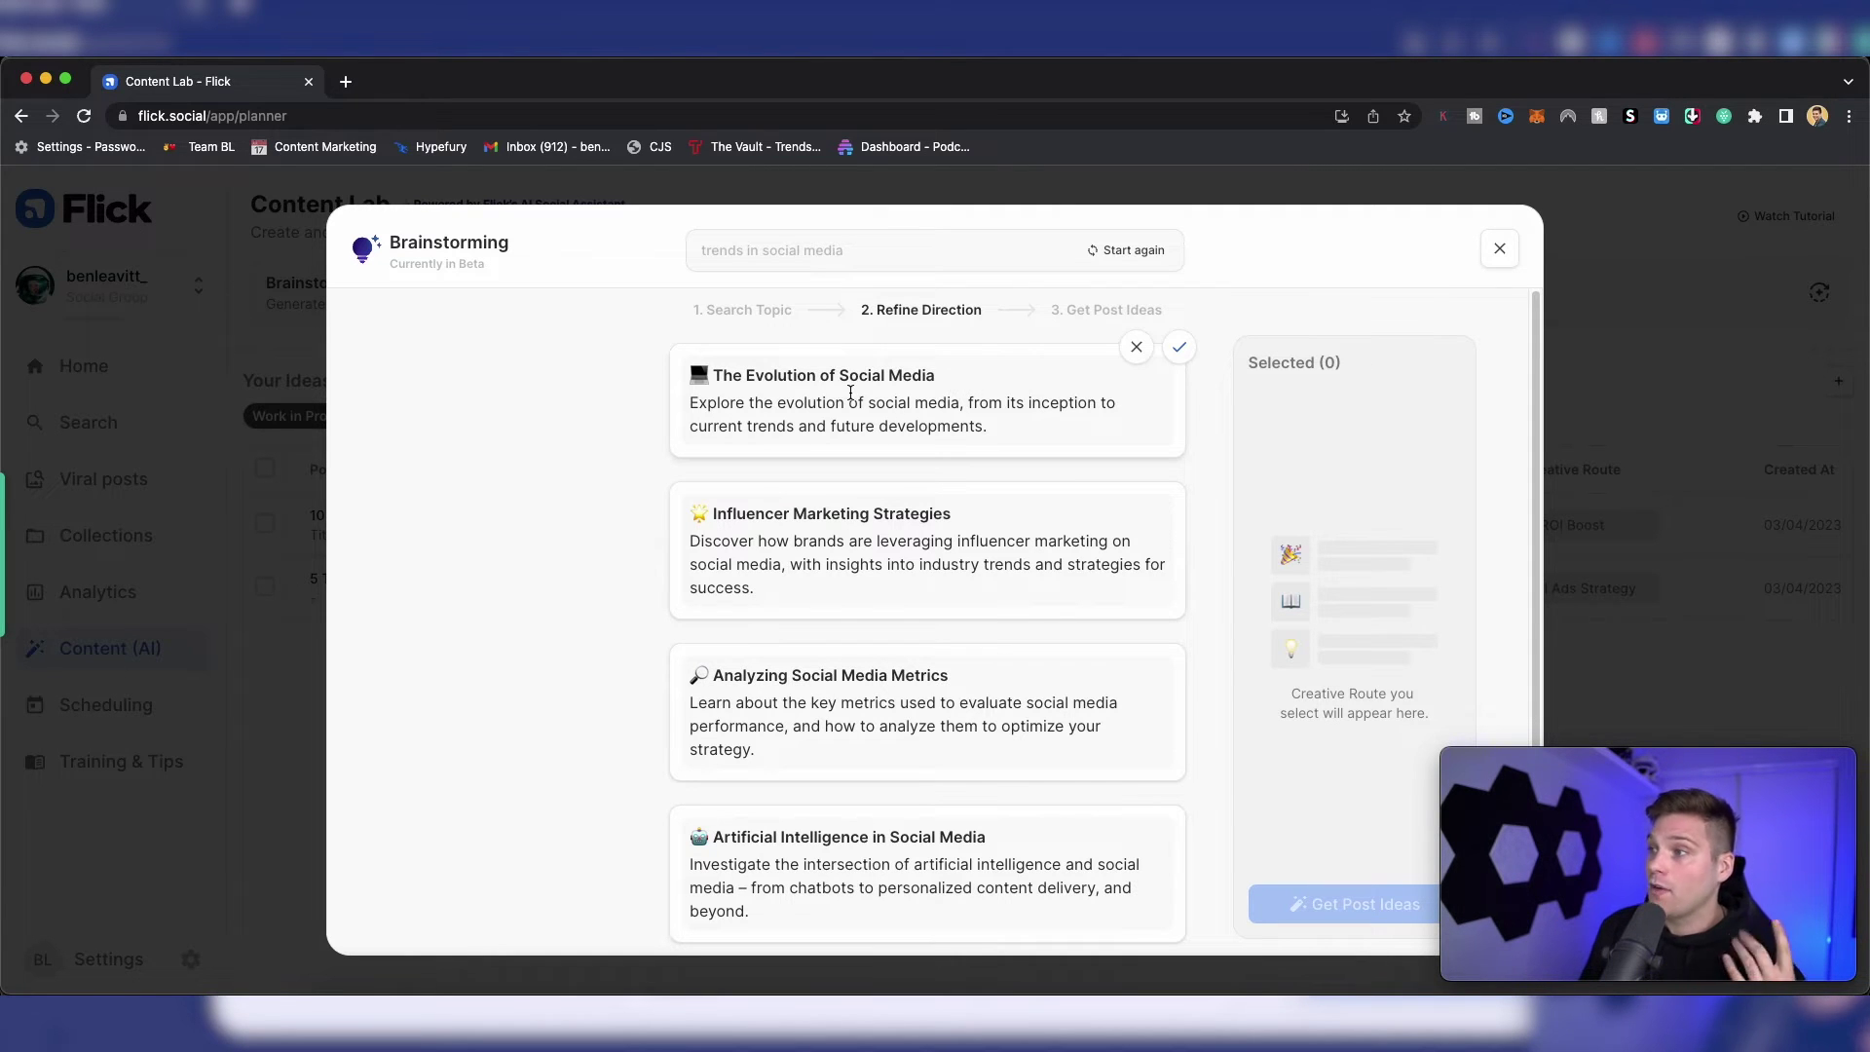
scroll(973, 400, down, 1)
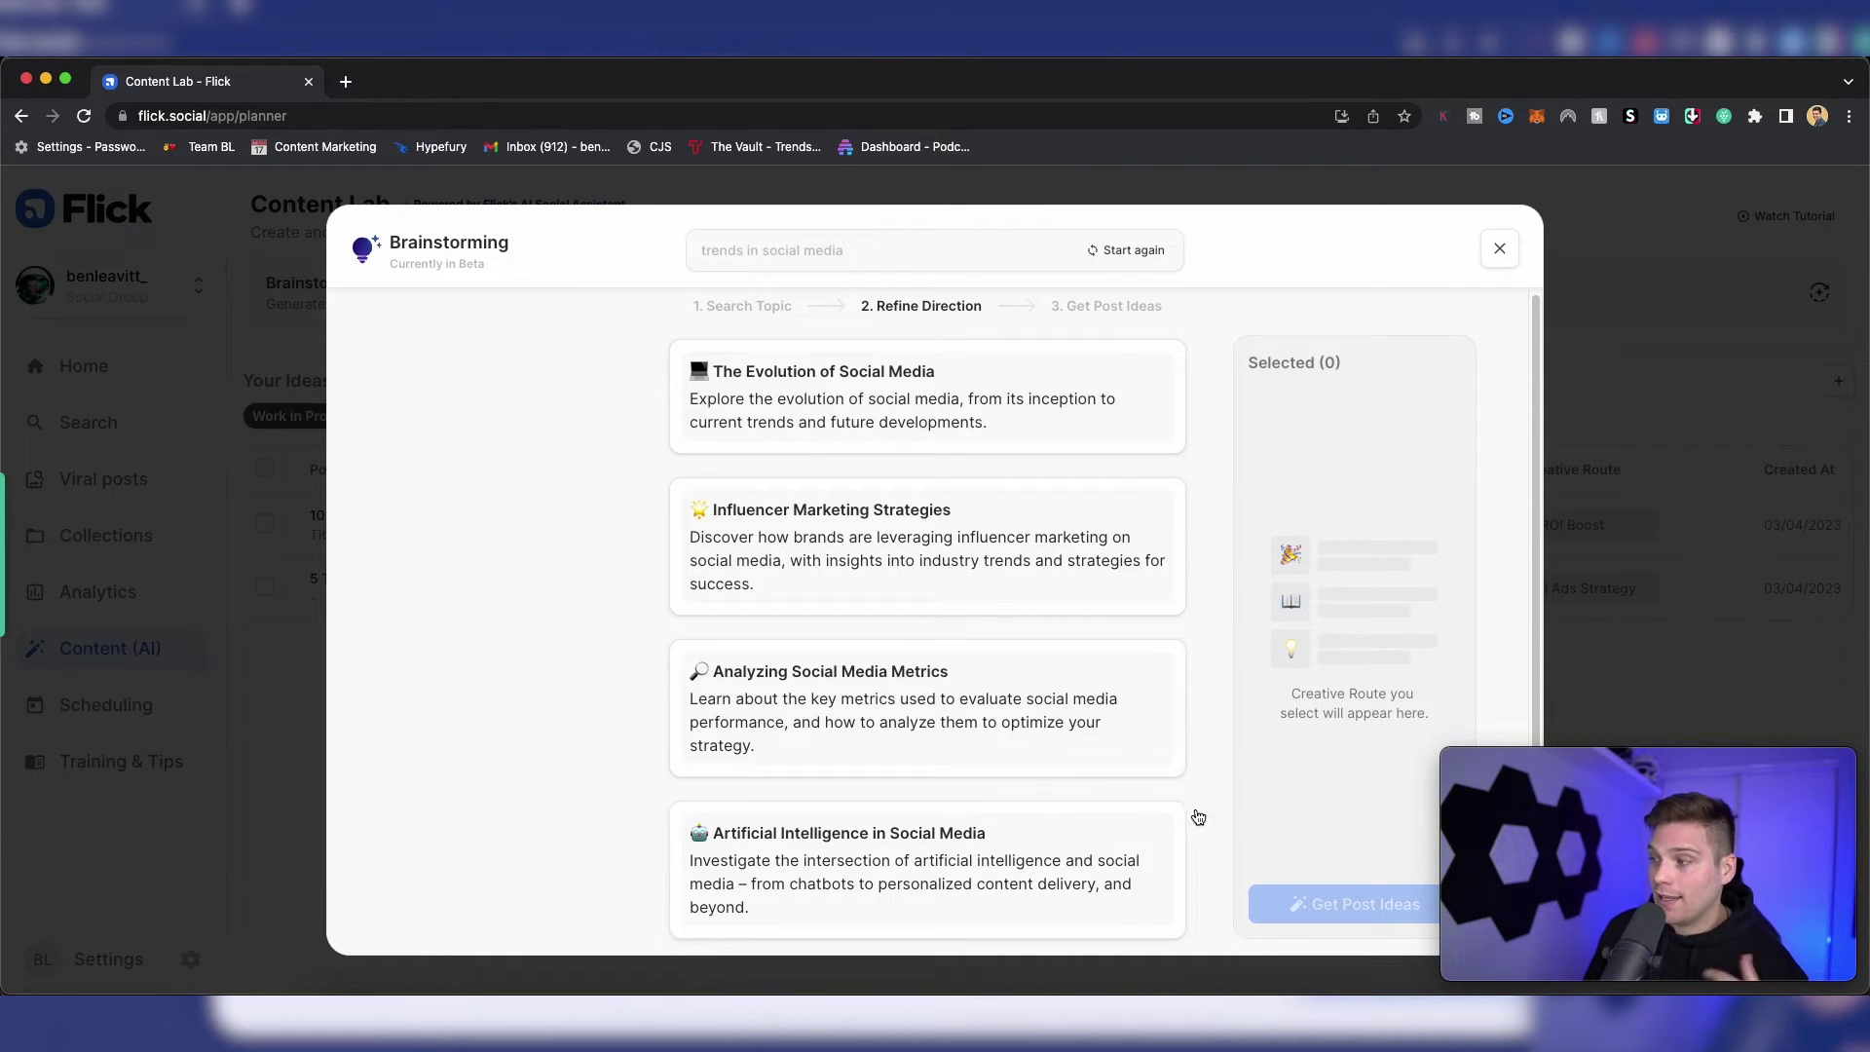
click(1181, 806)
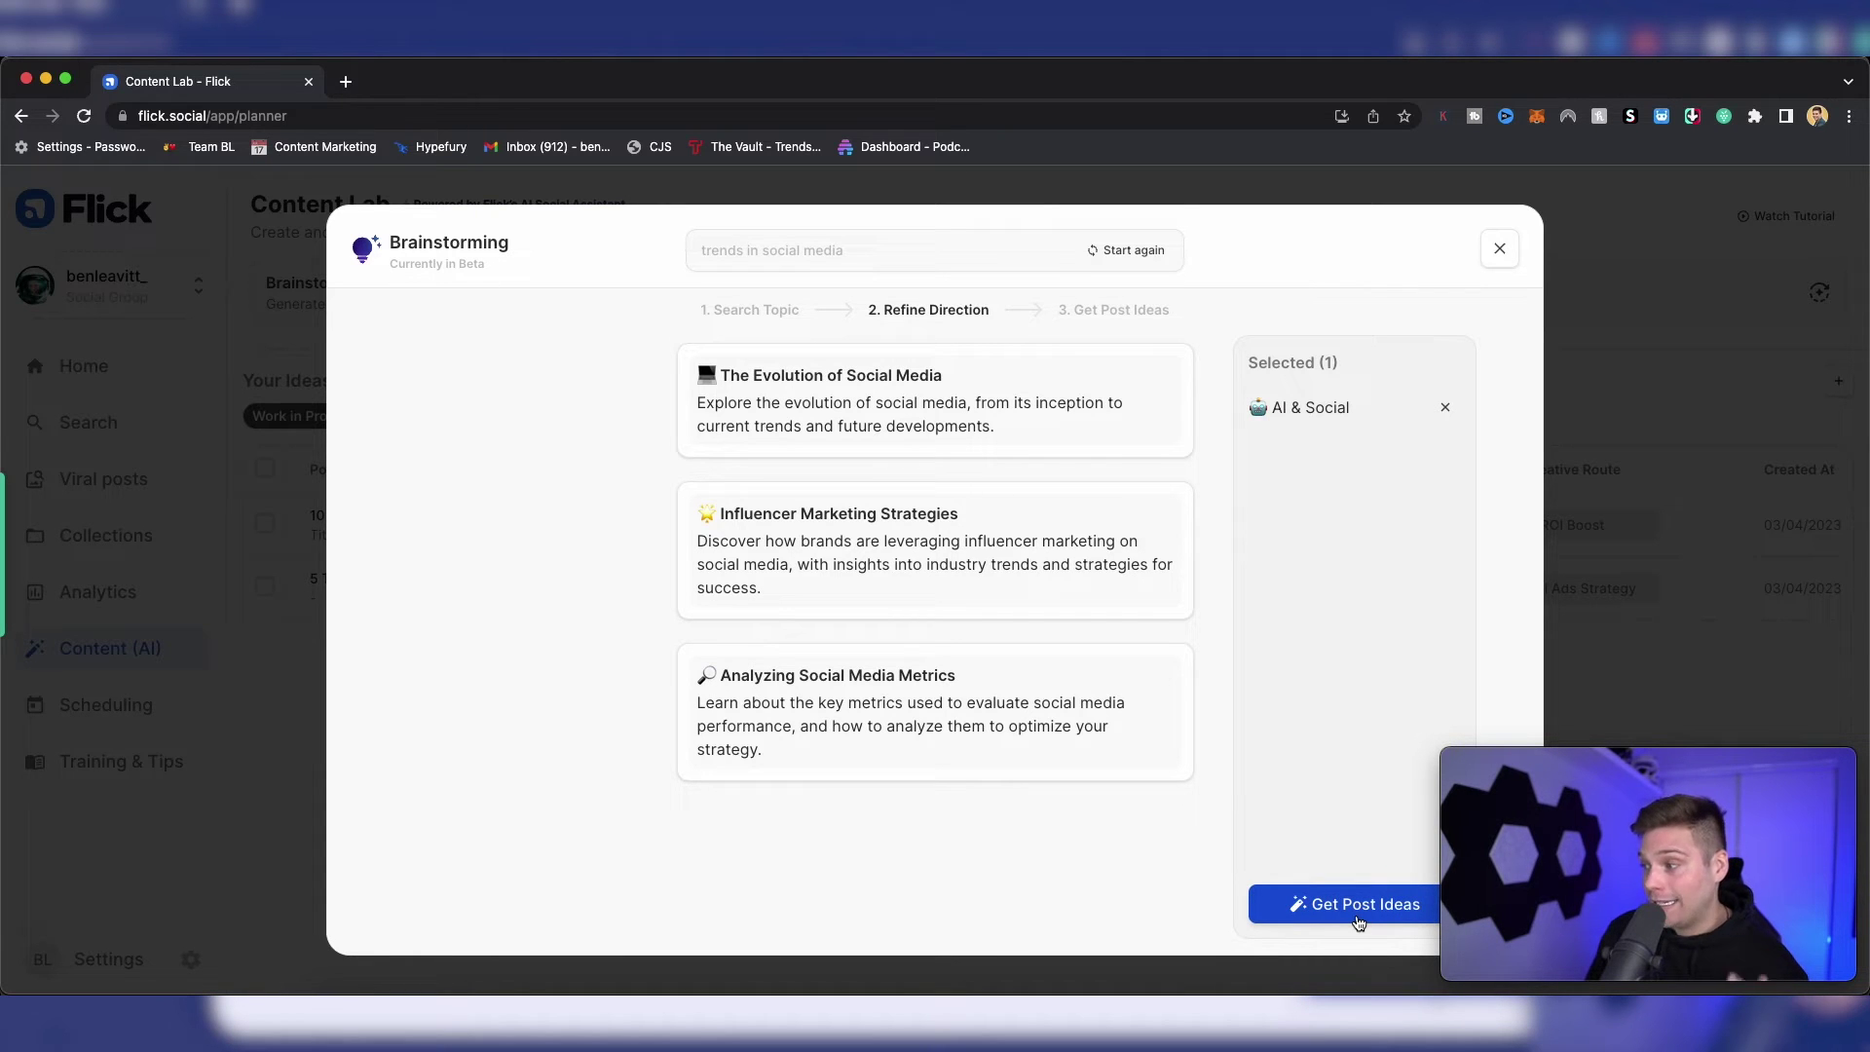
click(1361, 905)
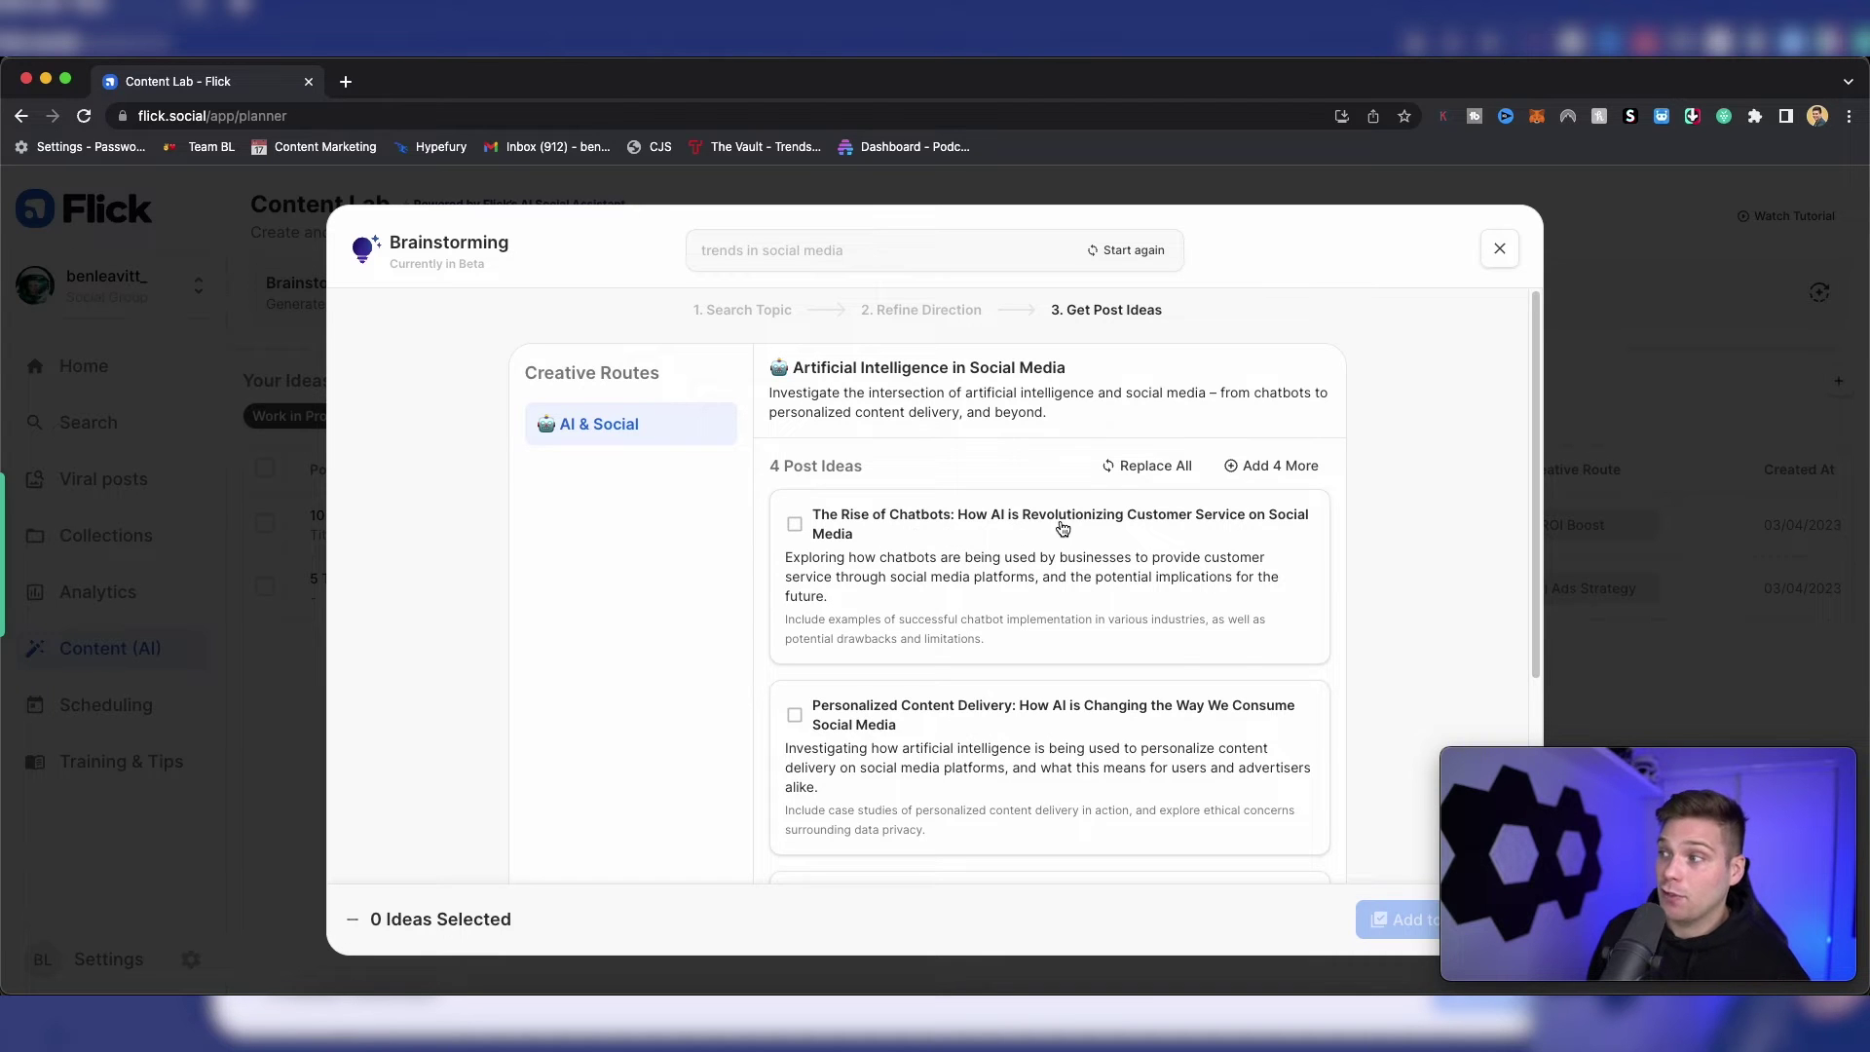
scroll(1123, 565, down, 1)
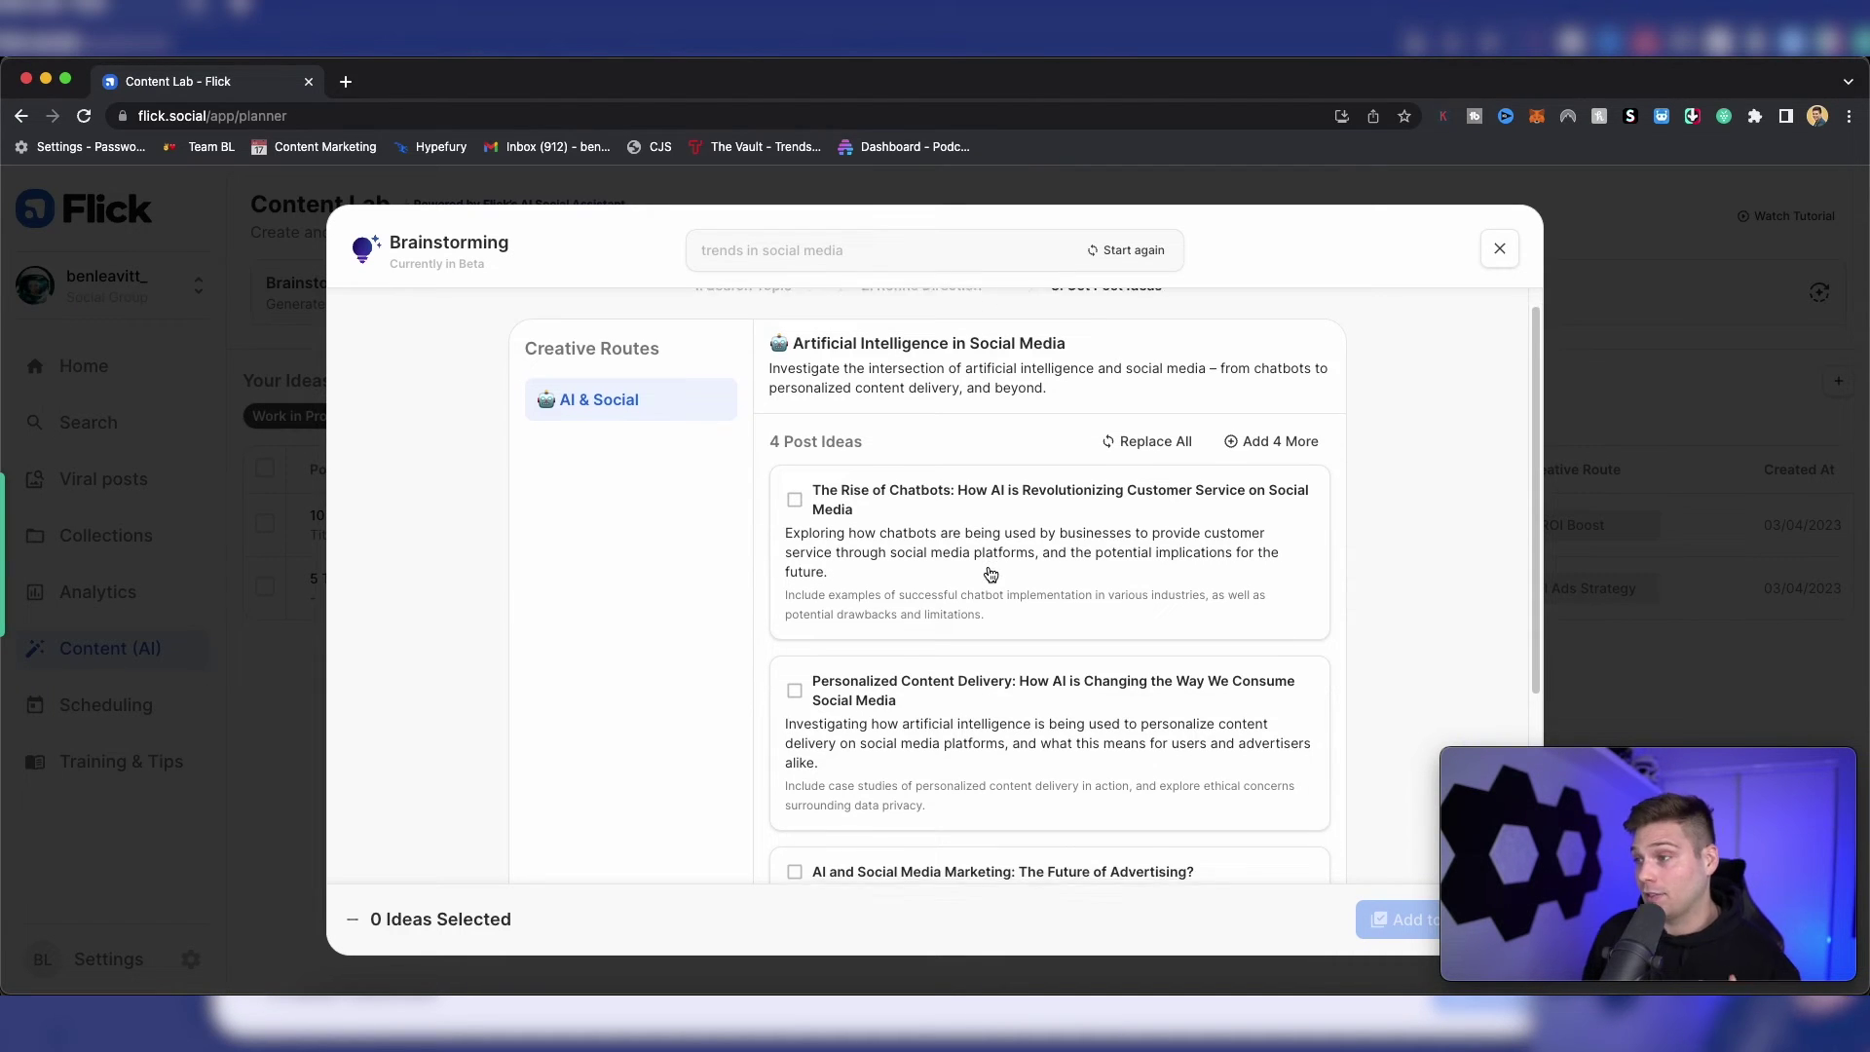
scroll(1082, 629, down, 1)
scroll(1041, 685, down, 1)
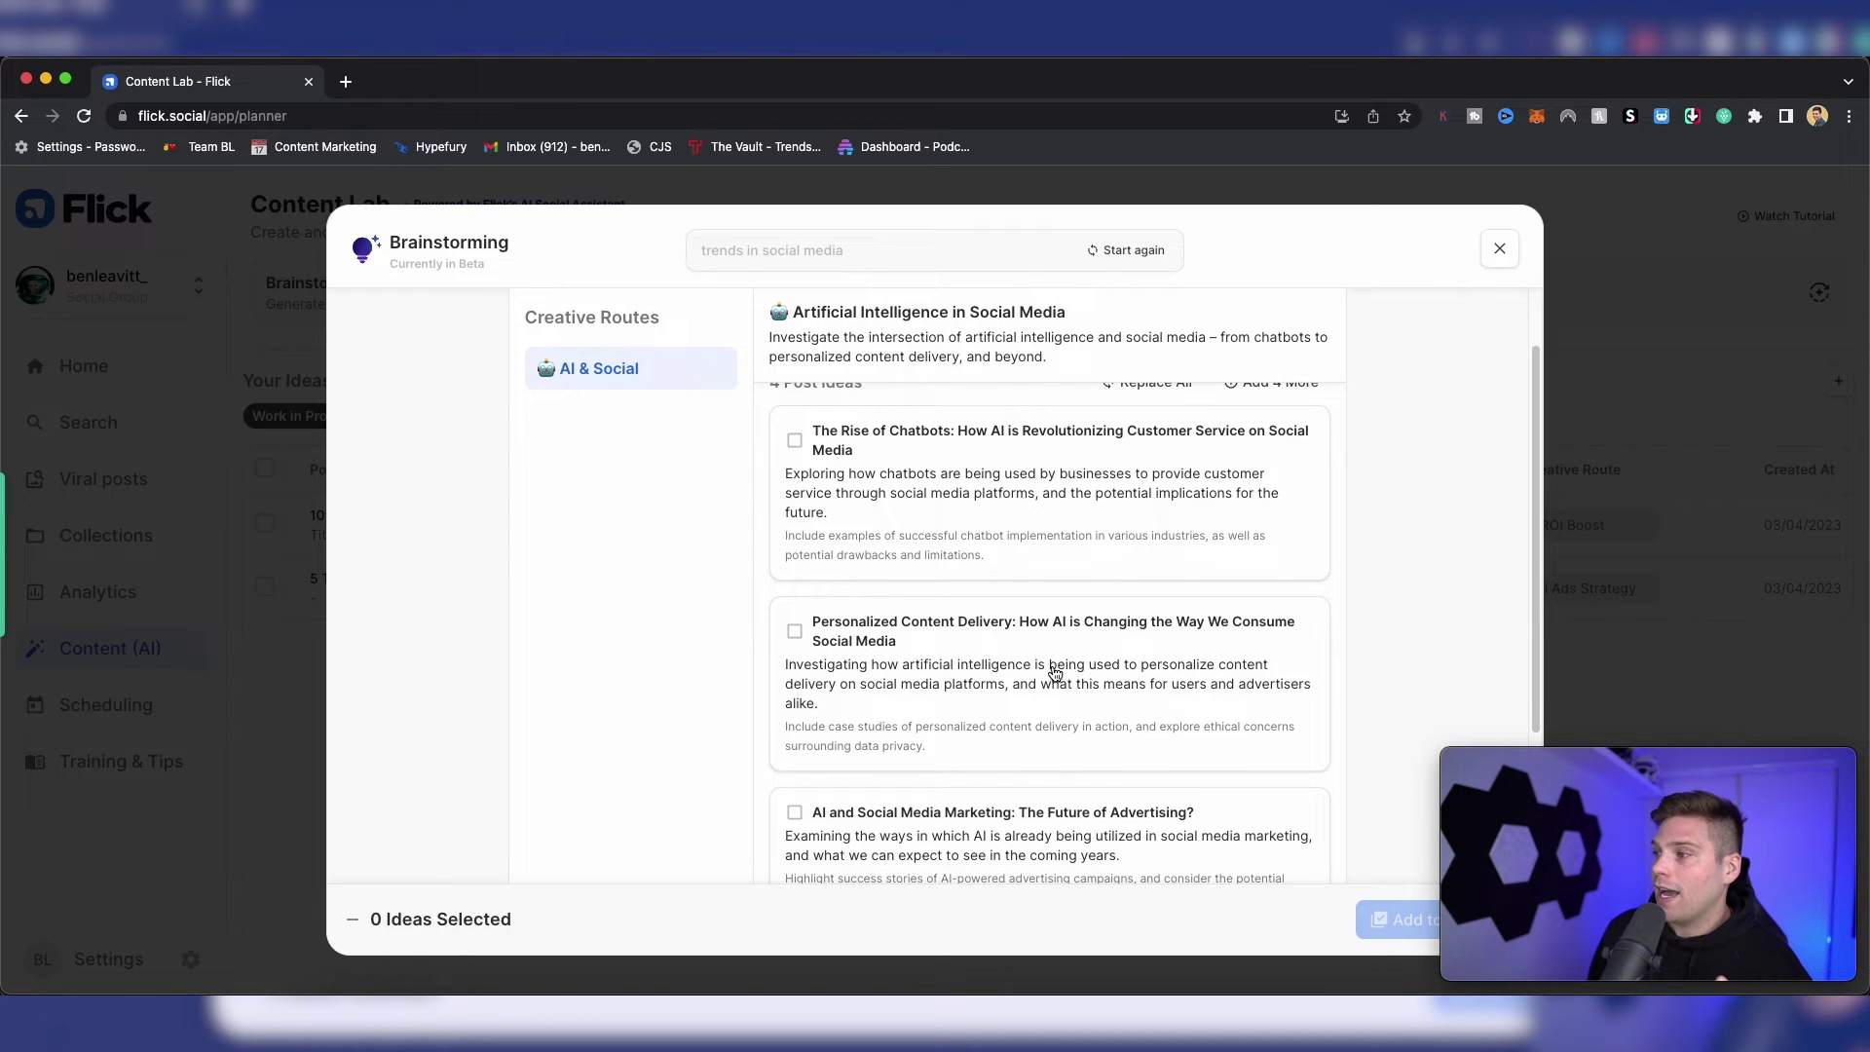
scroll(1126, 657, down, 1)
scroll(1065, 556, down, 3)
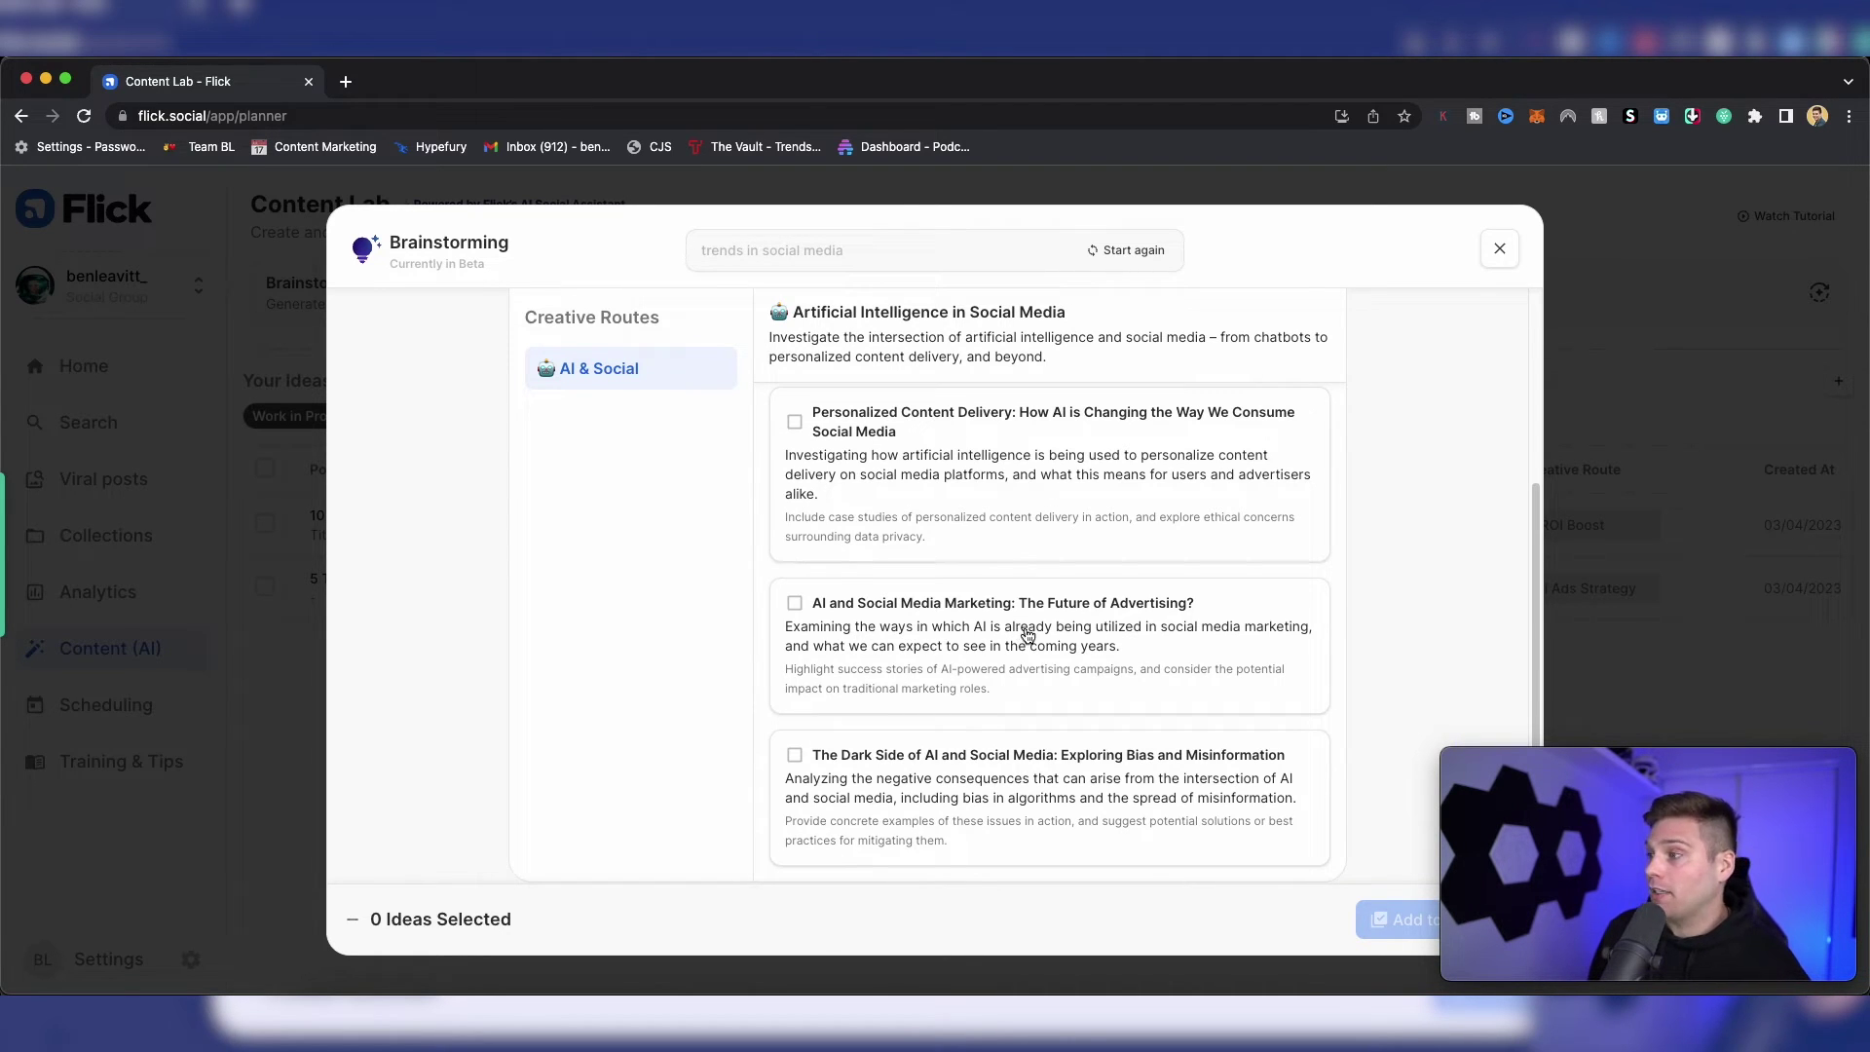
scroll(1027, 636, down, 1)
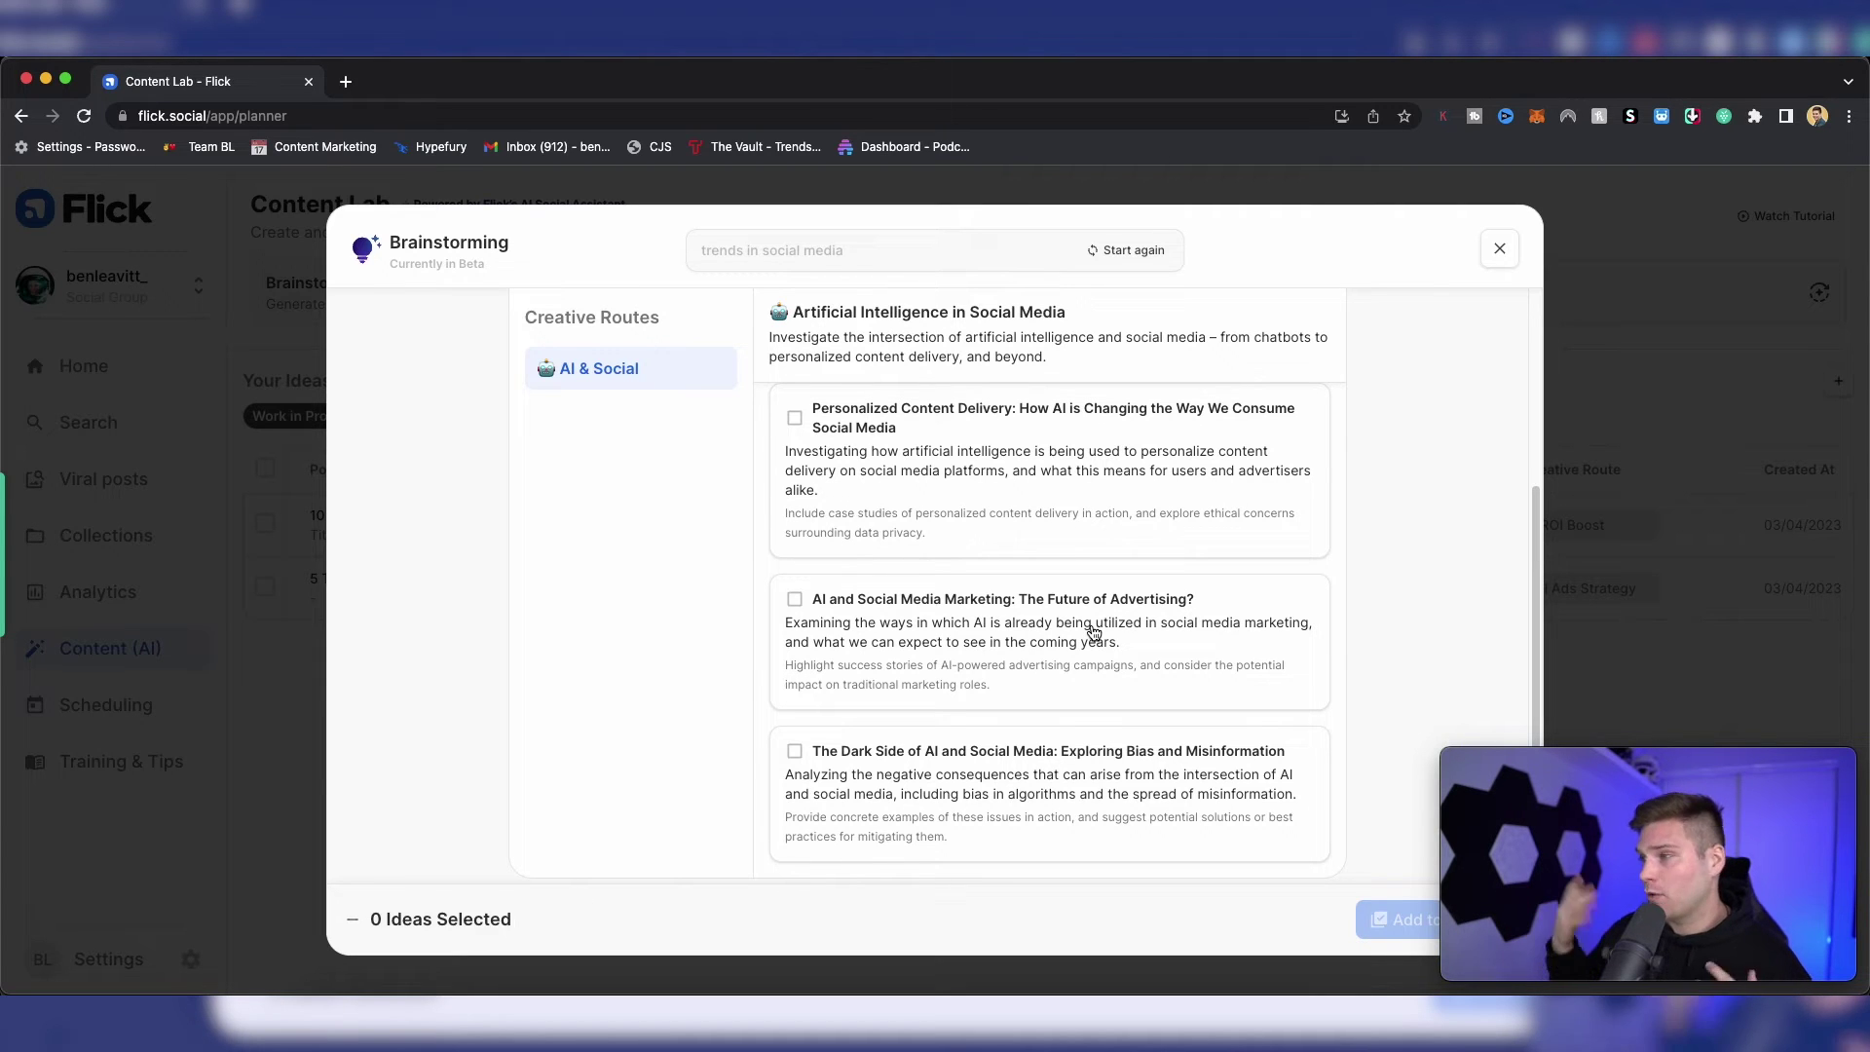
scroll(1055, 626, down, 1)
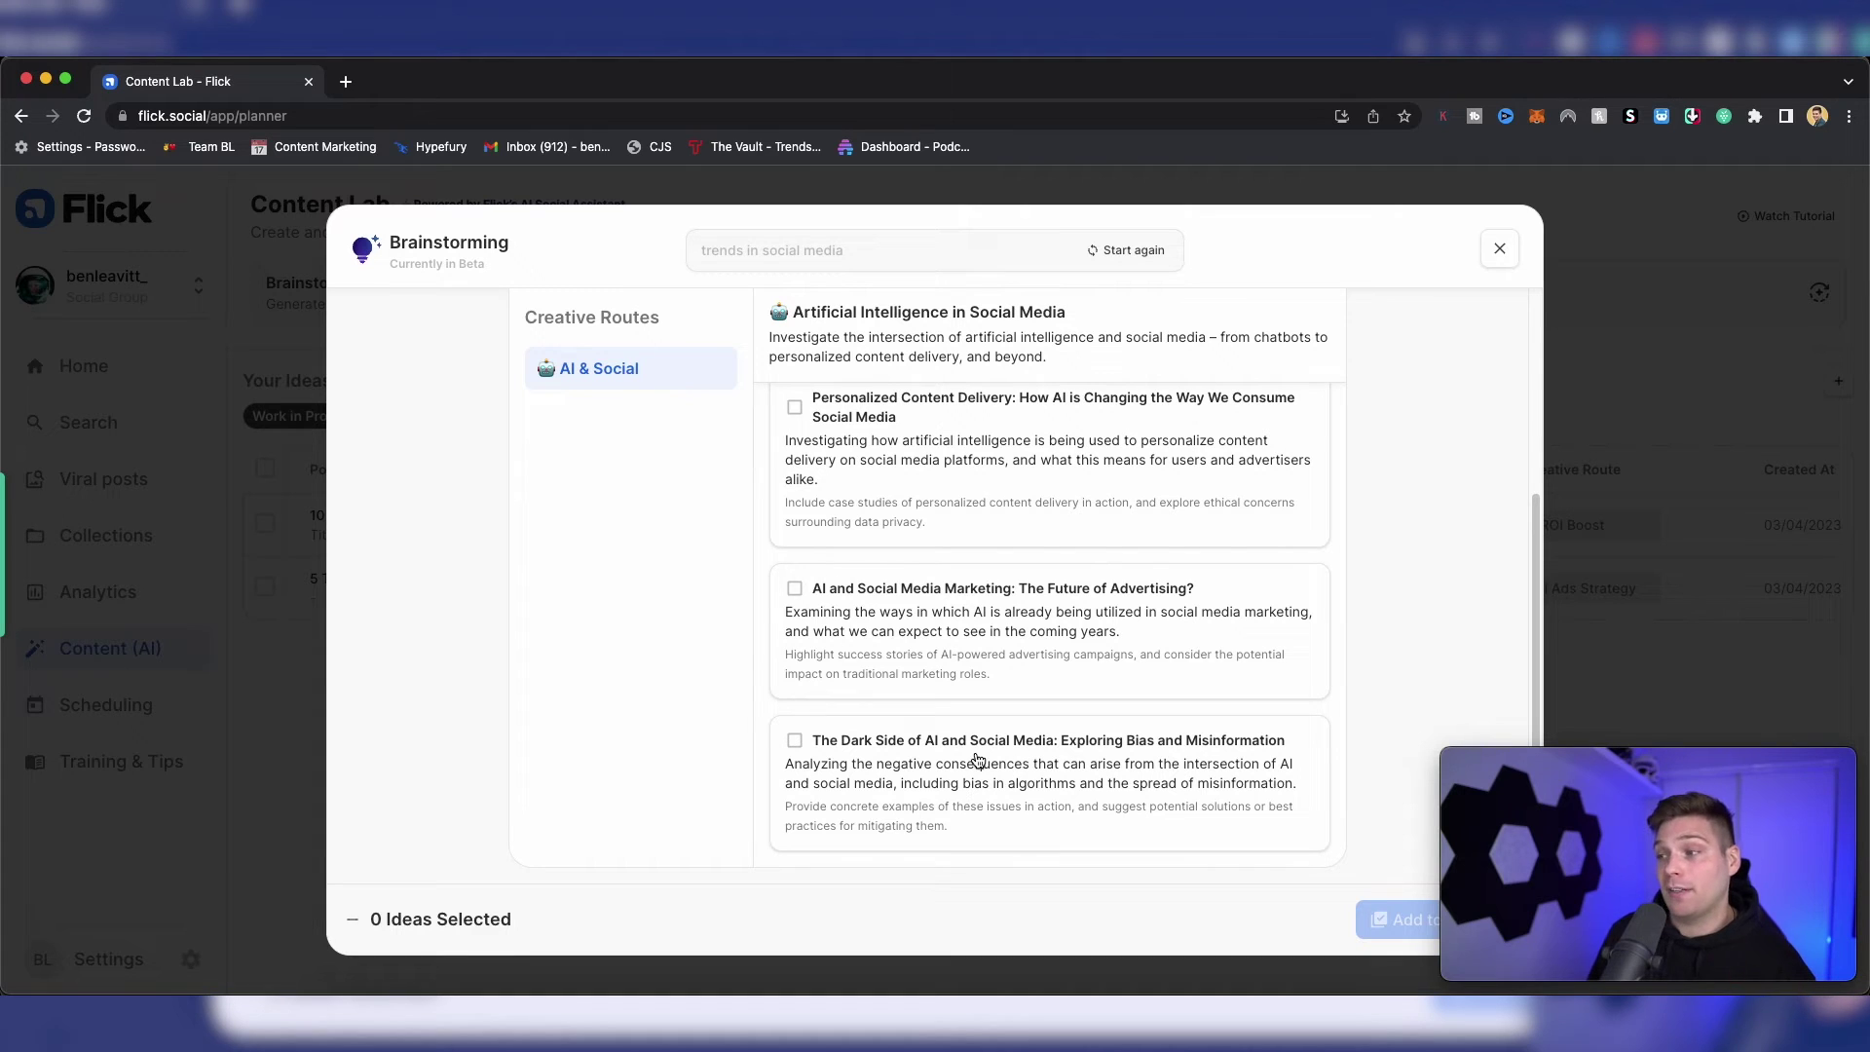
scroll(994, 758, up, 3)
scroll(996, 759, up, 2)
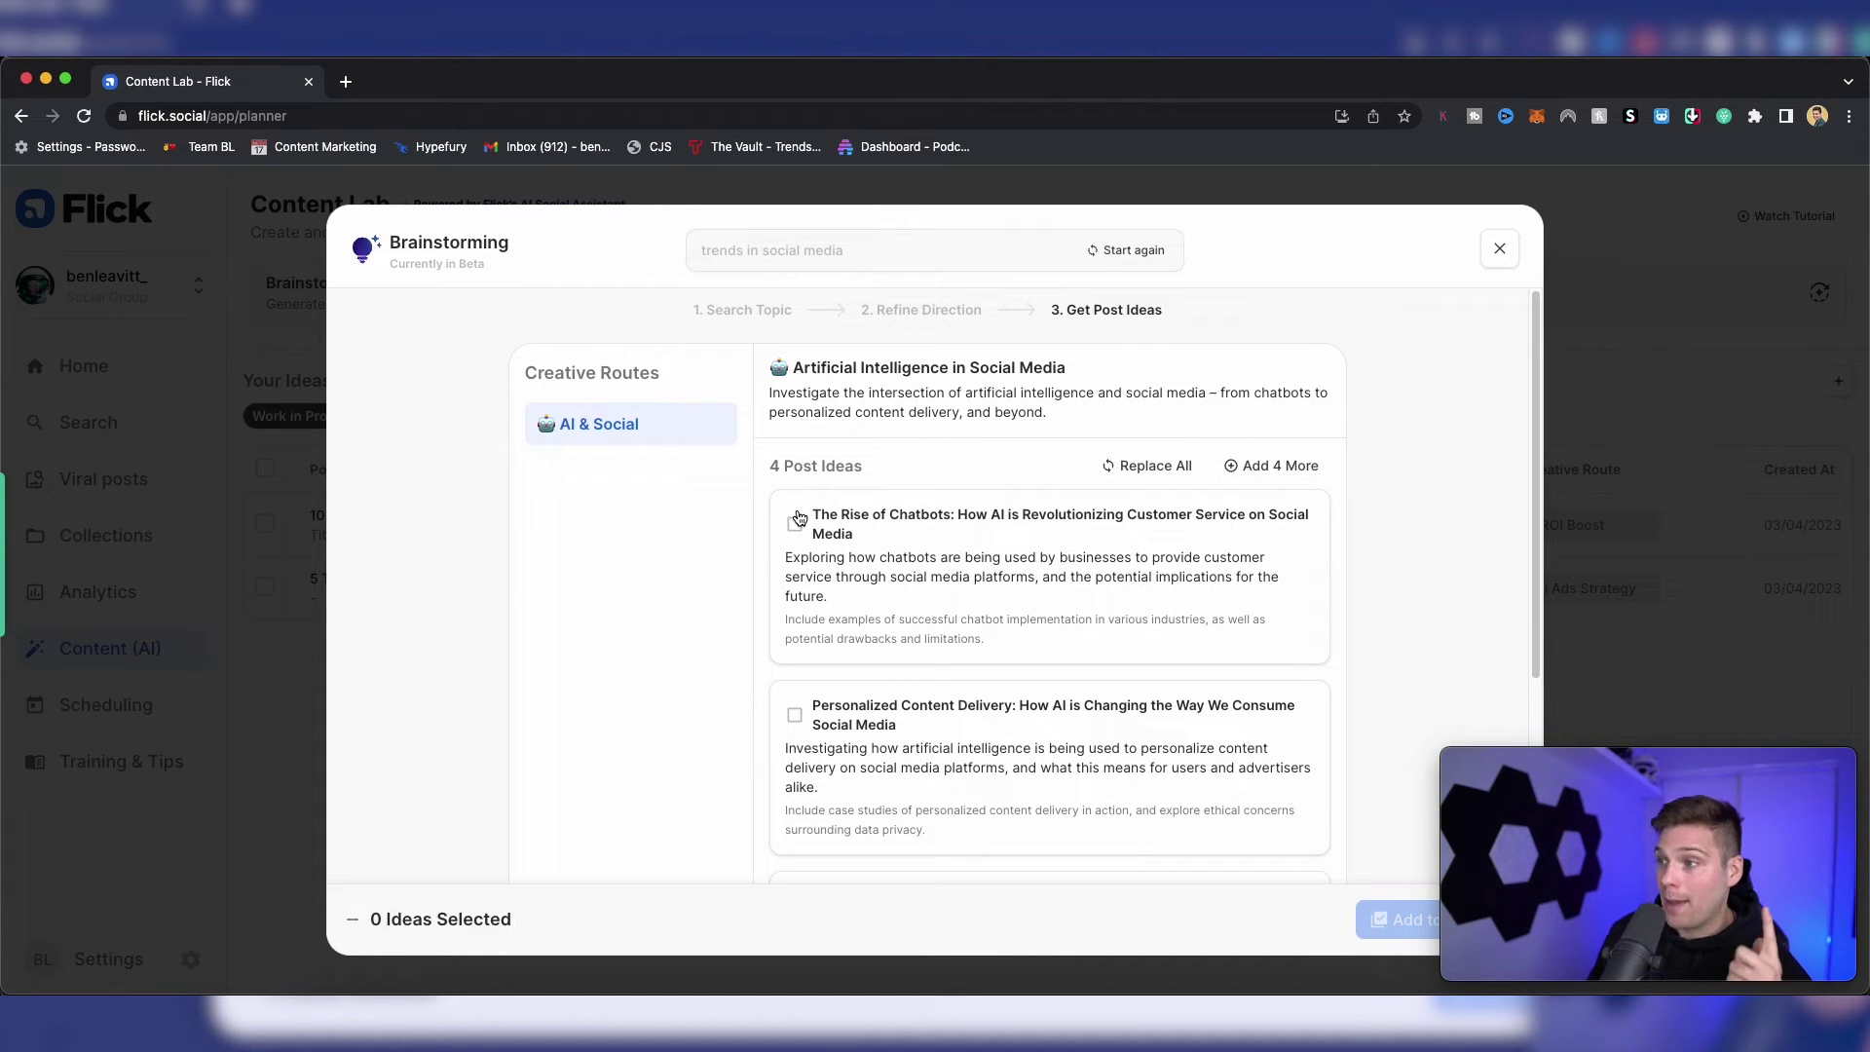
Save only The Rise of Chatbots idea, leaving Personalized Content Delivery unselected
click(795, 524)
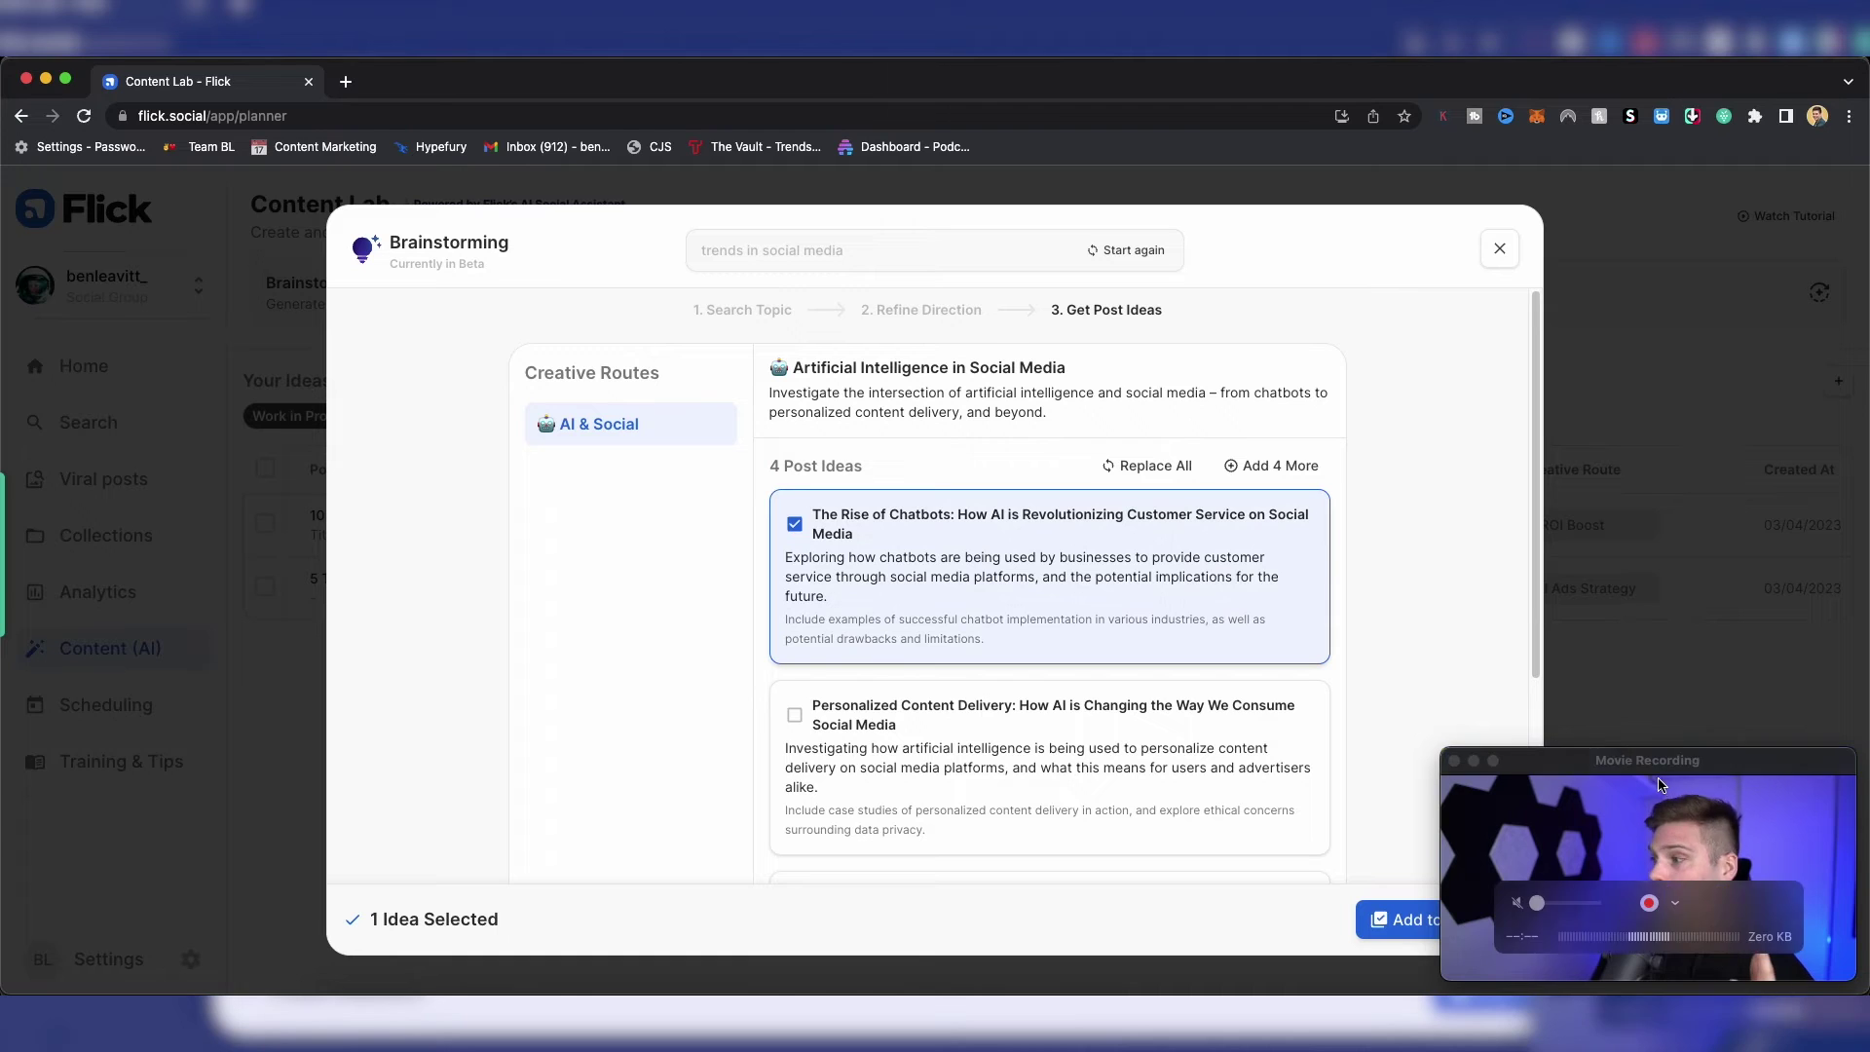
drag(1661, 786, 1660, 235)
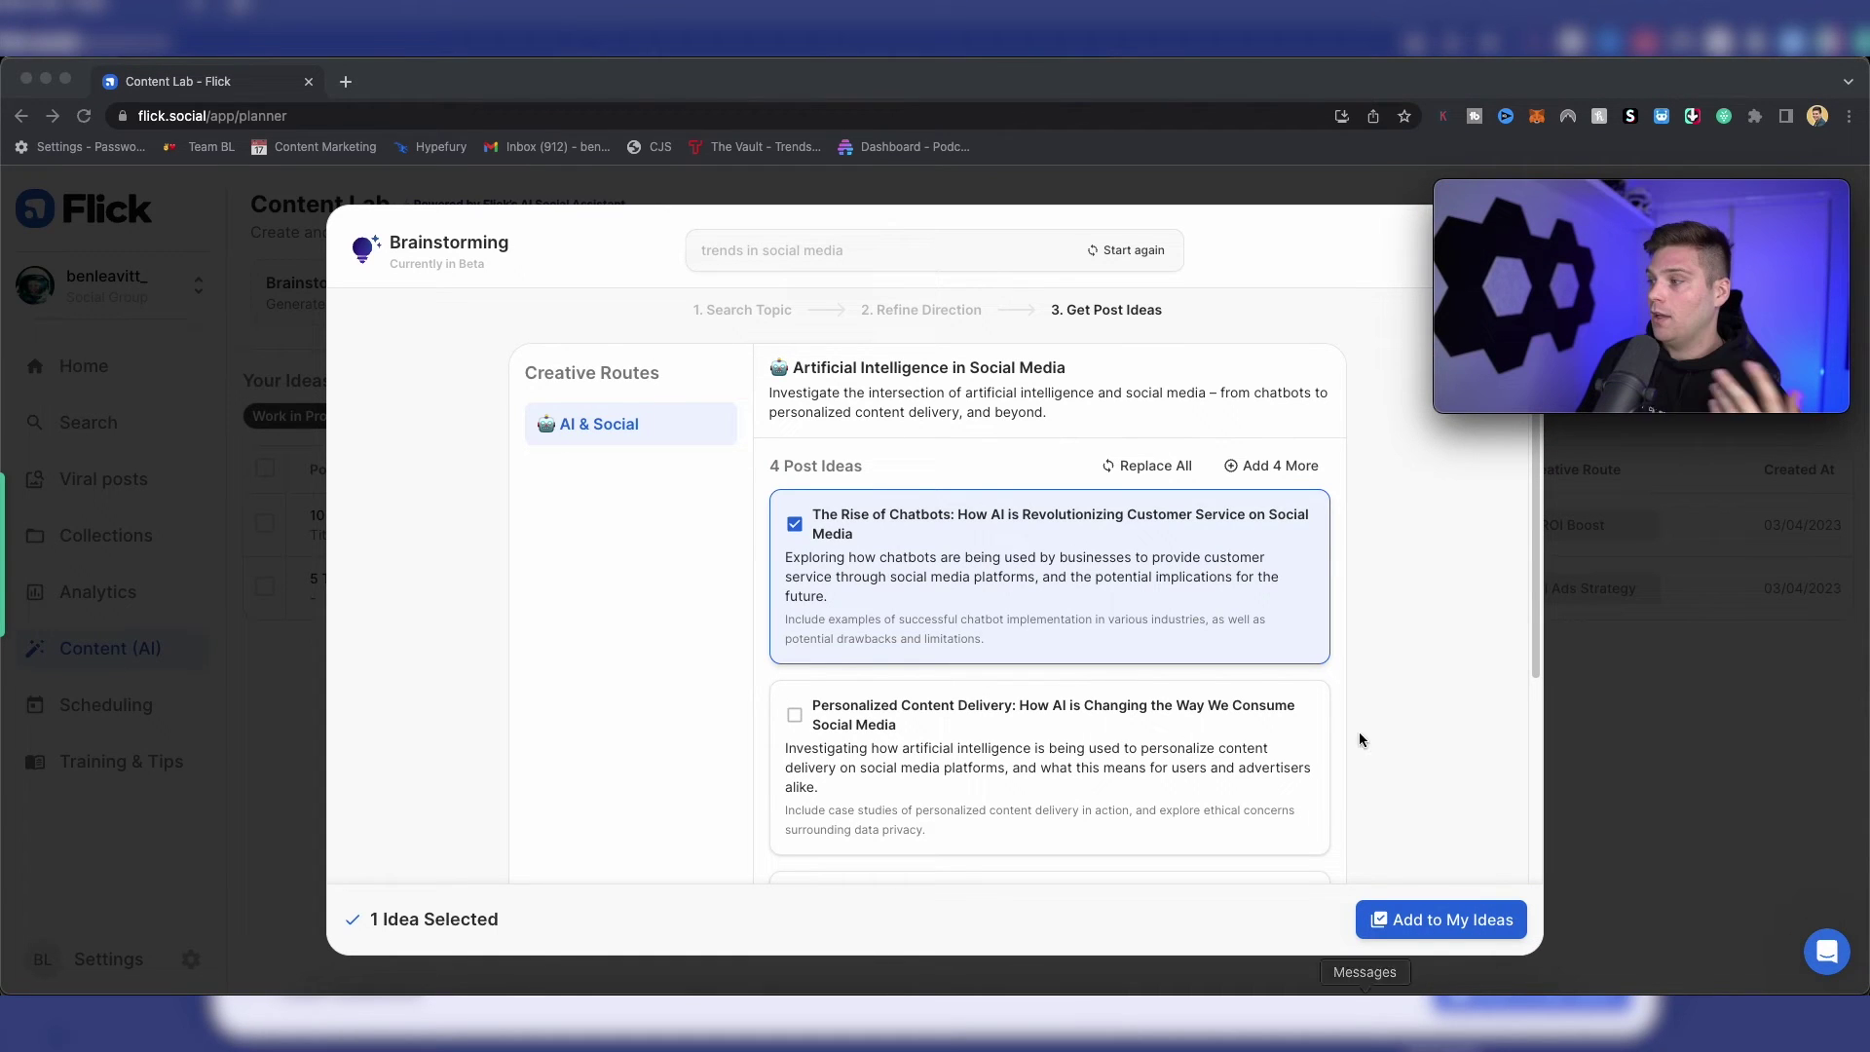
click(795, 715)
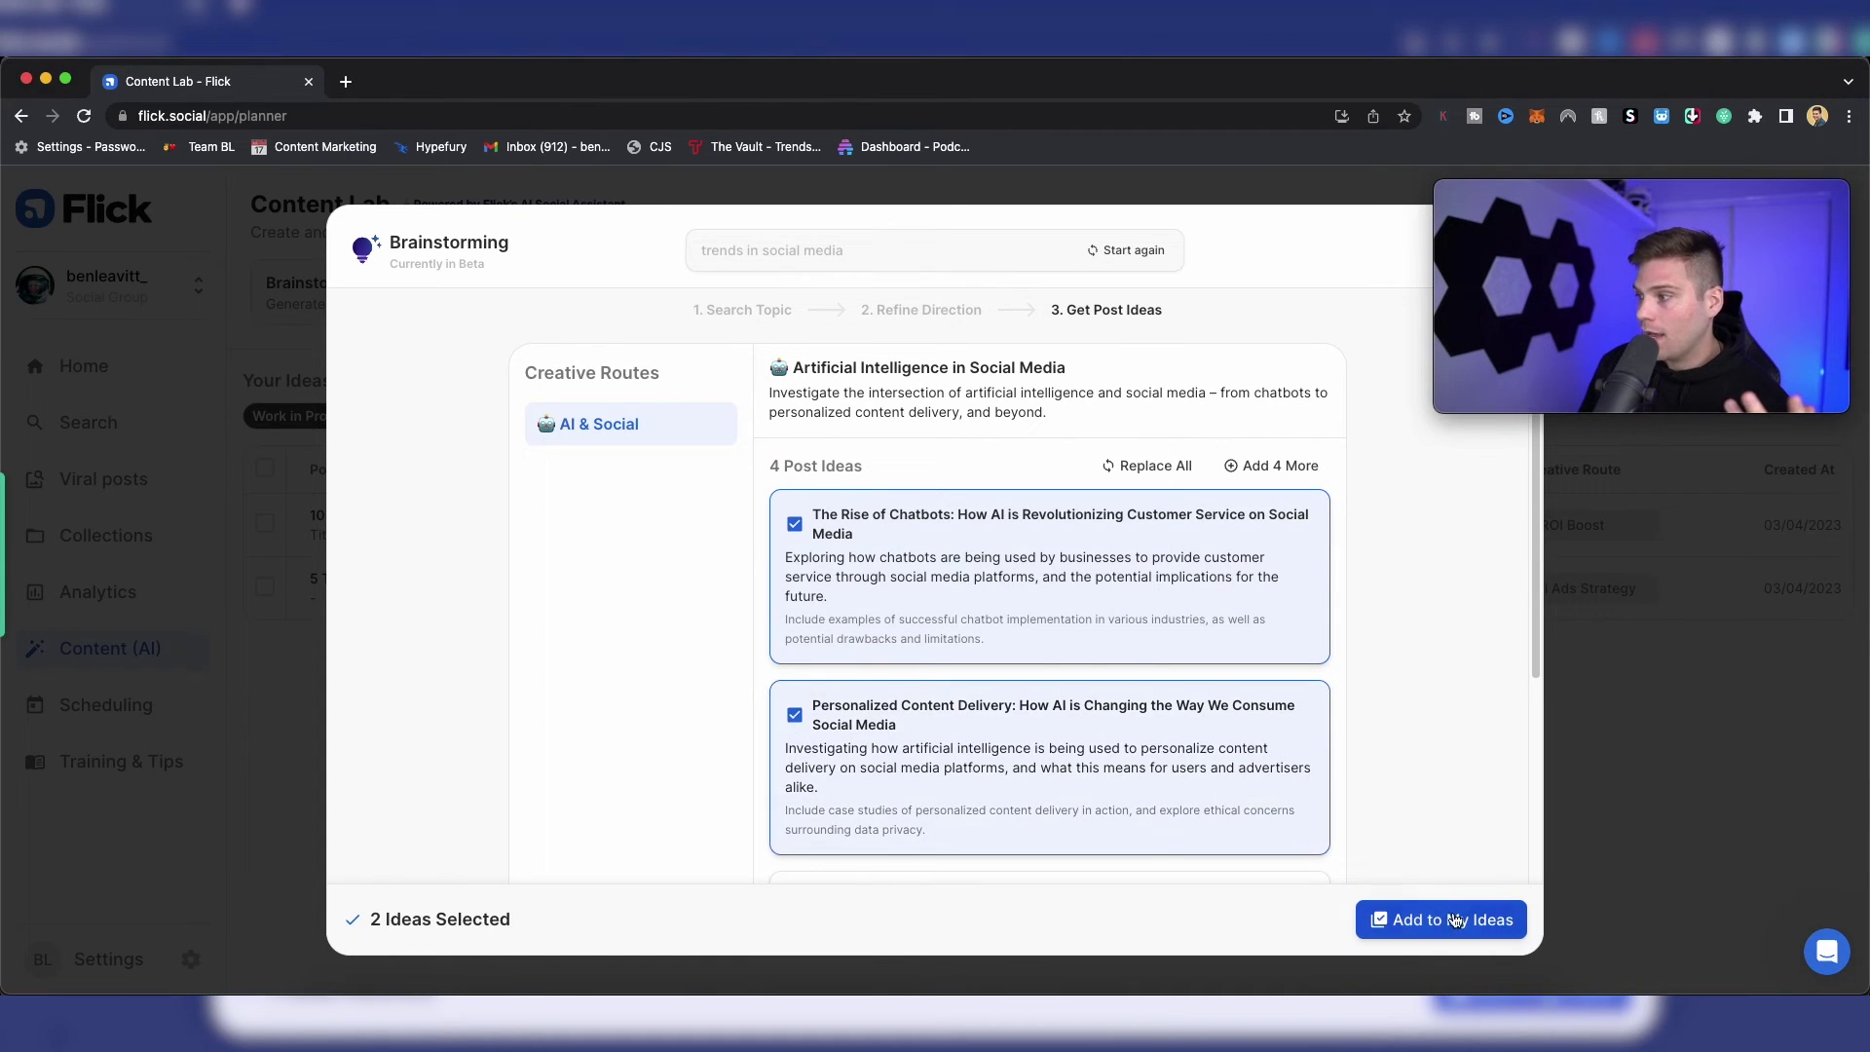
click(795, 715)
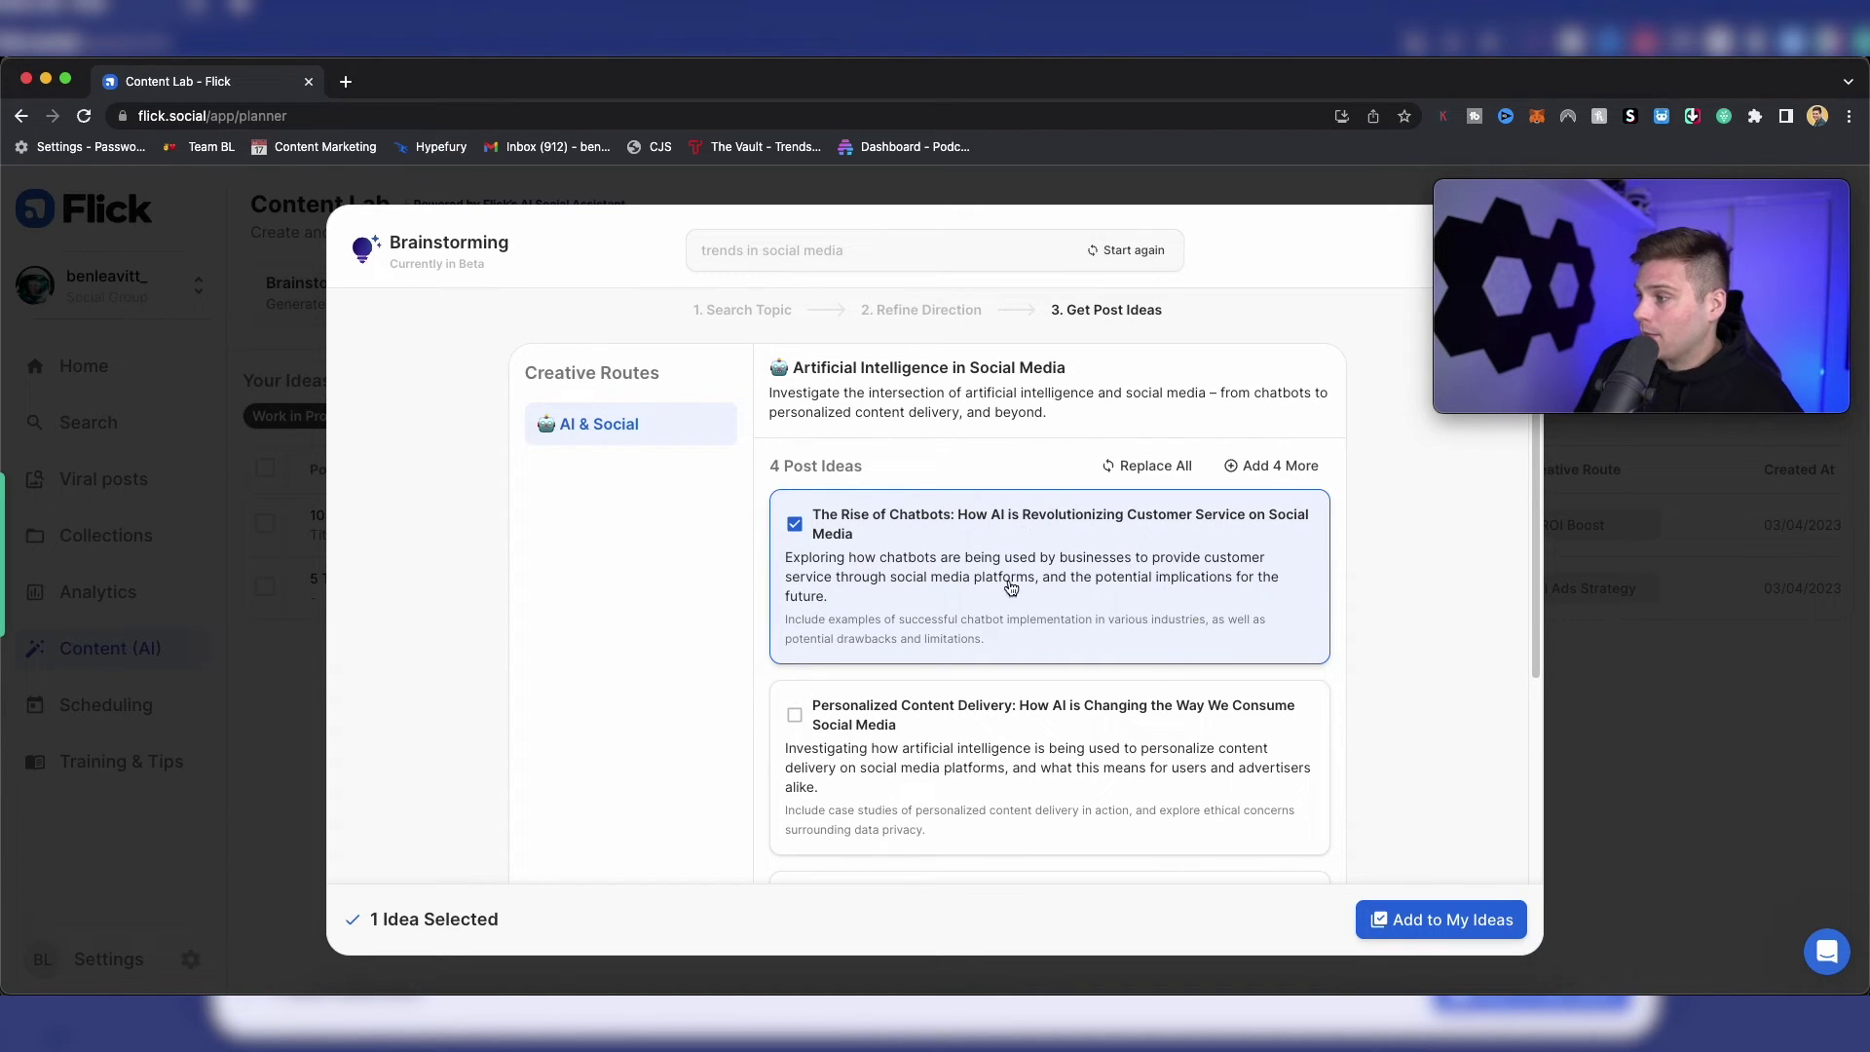
click(1473, 925)
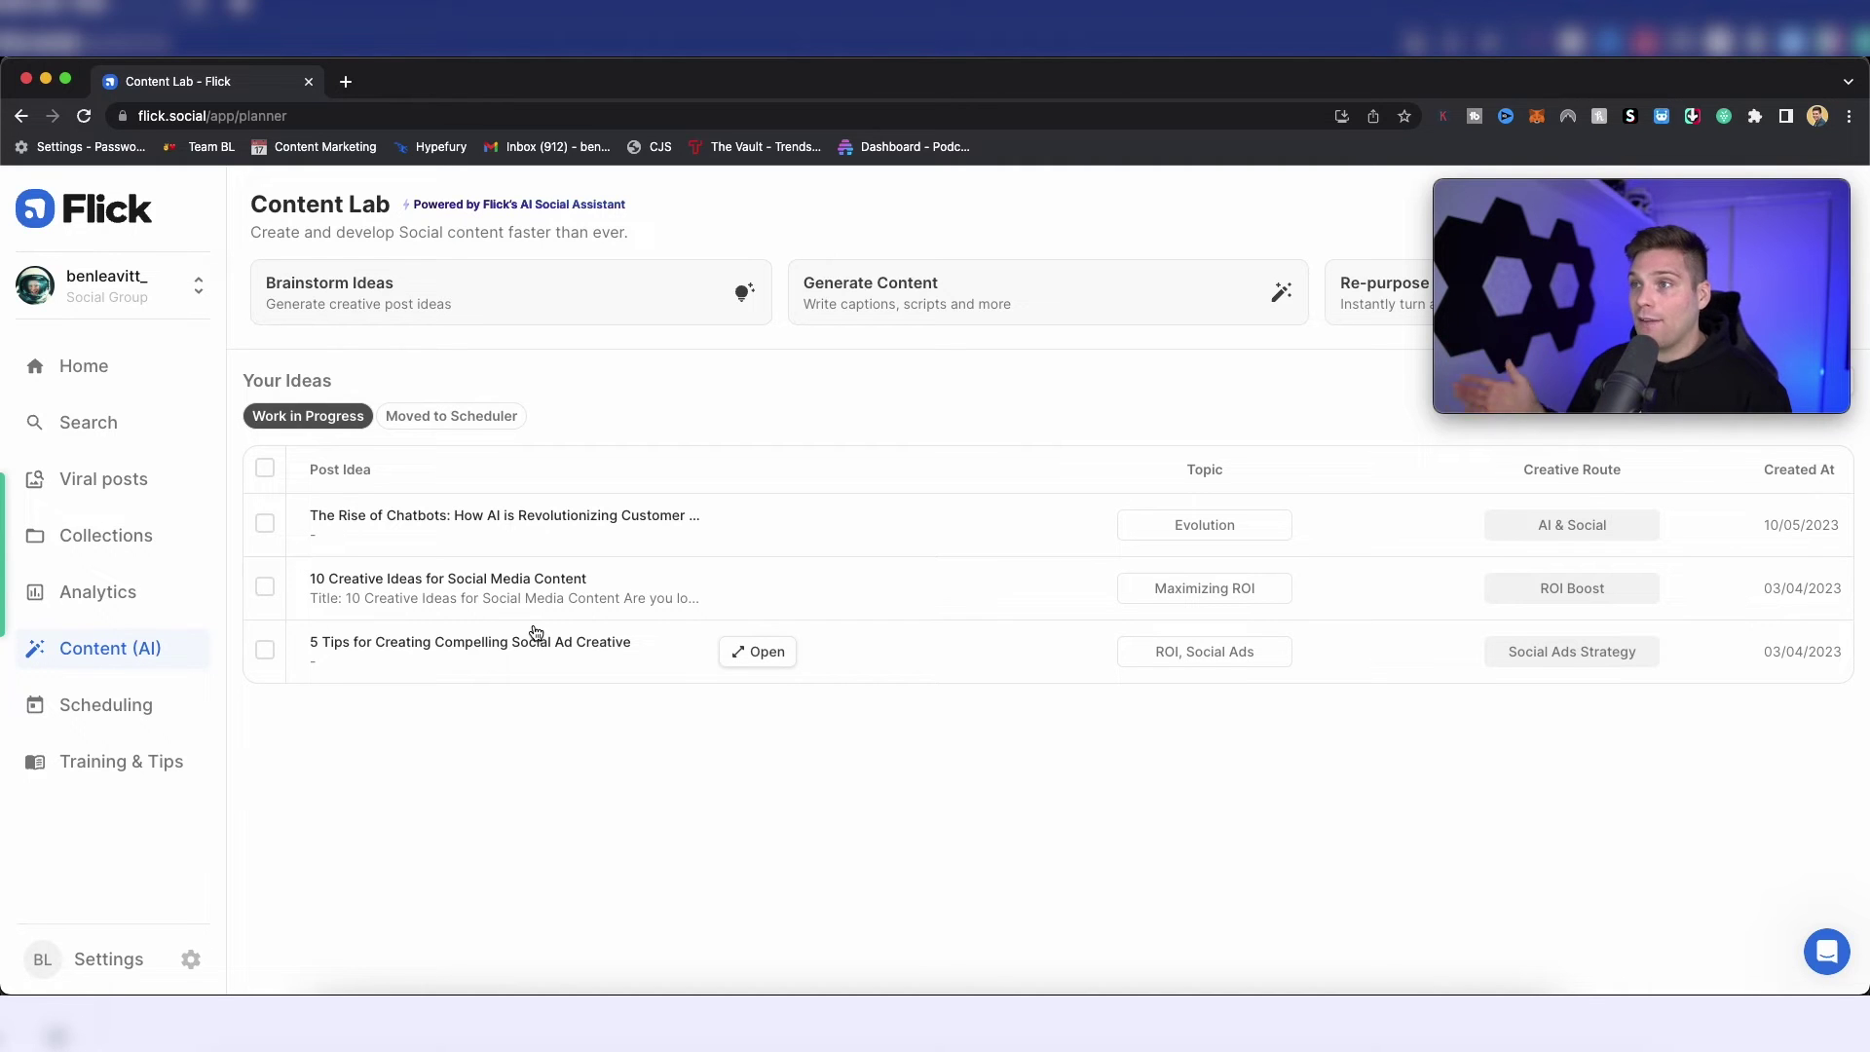
mouse_move(505, 524)
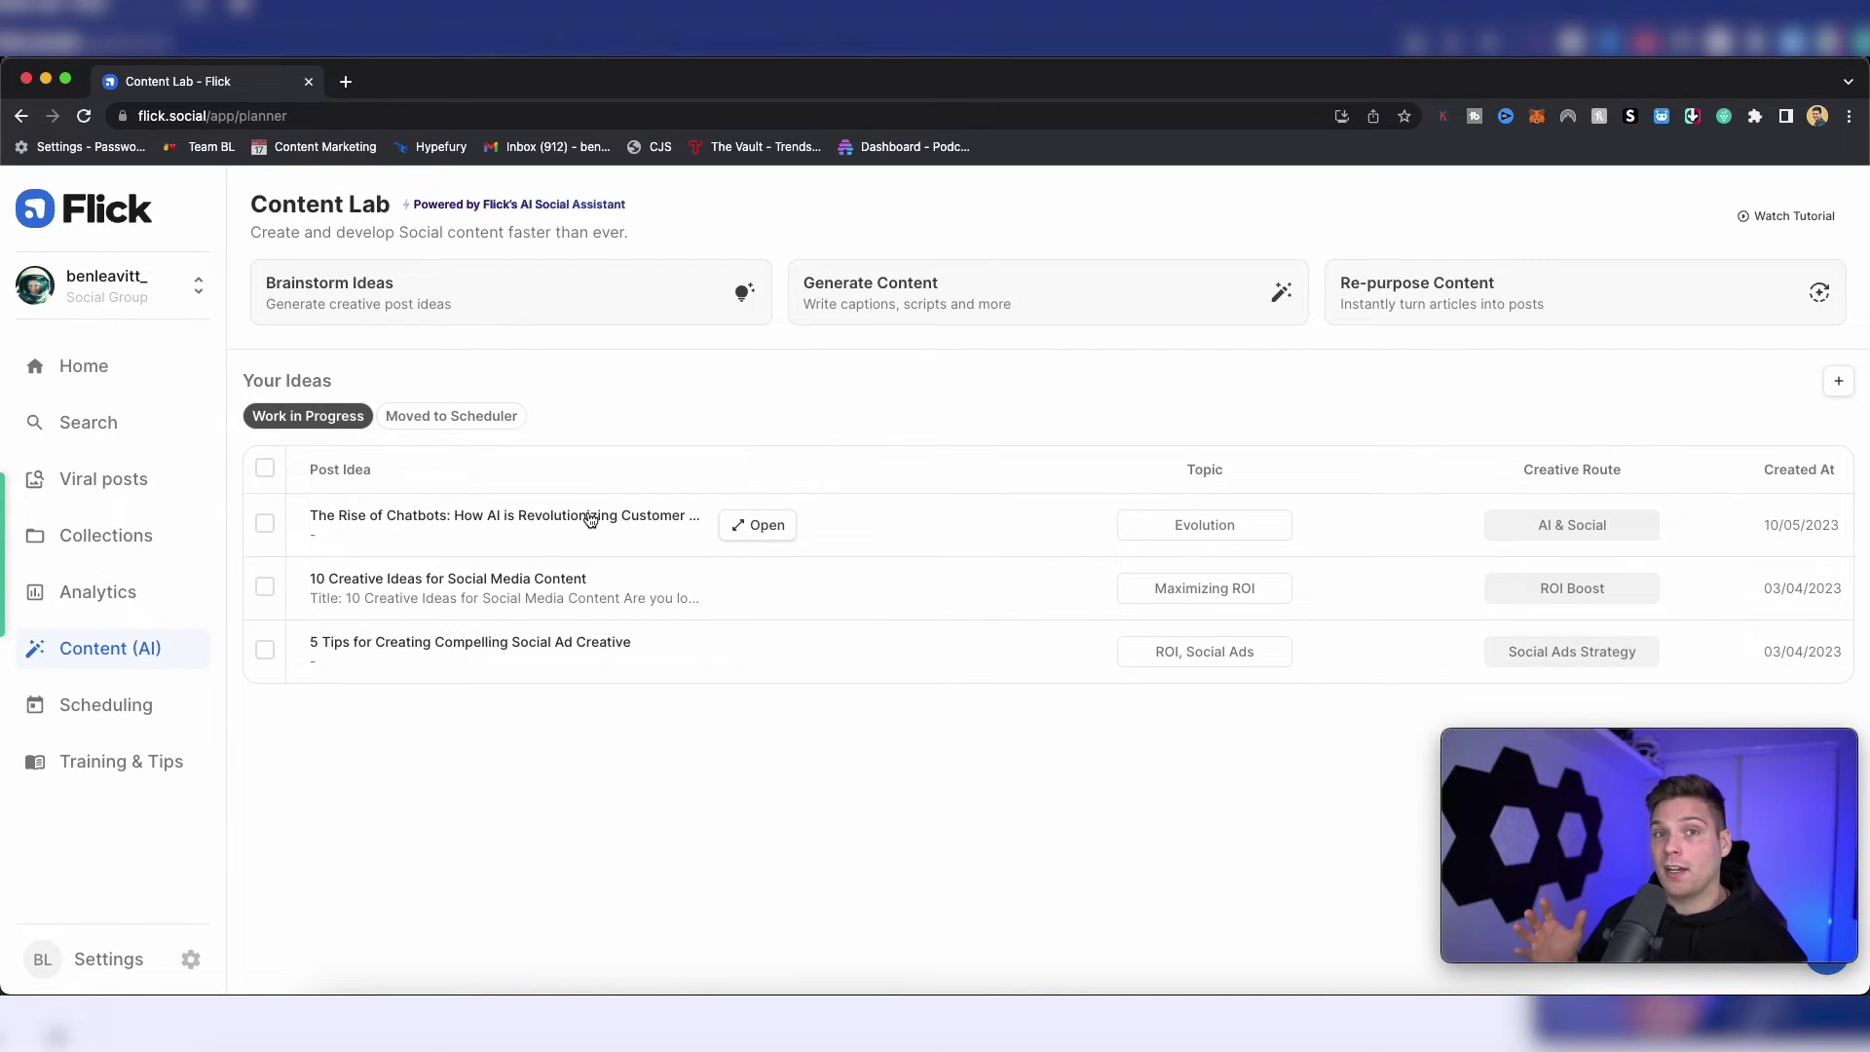
mouse_move(591, 520)
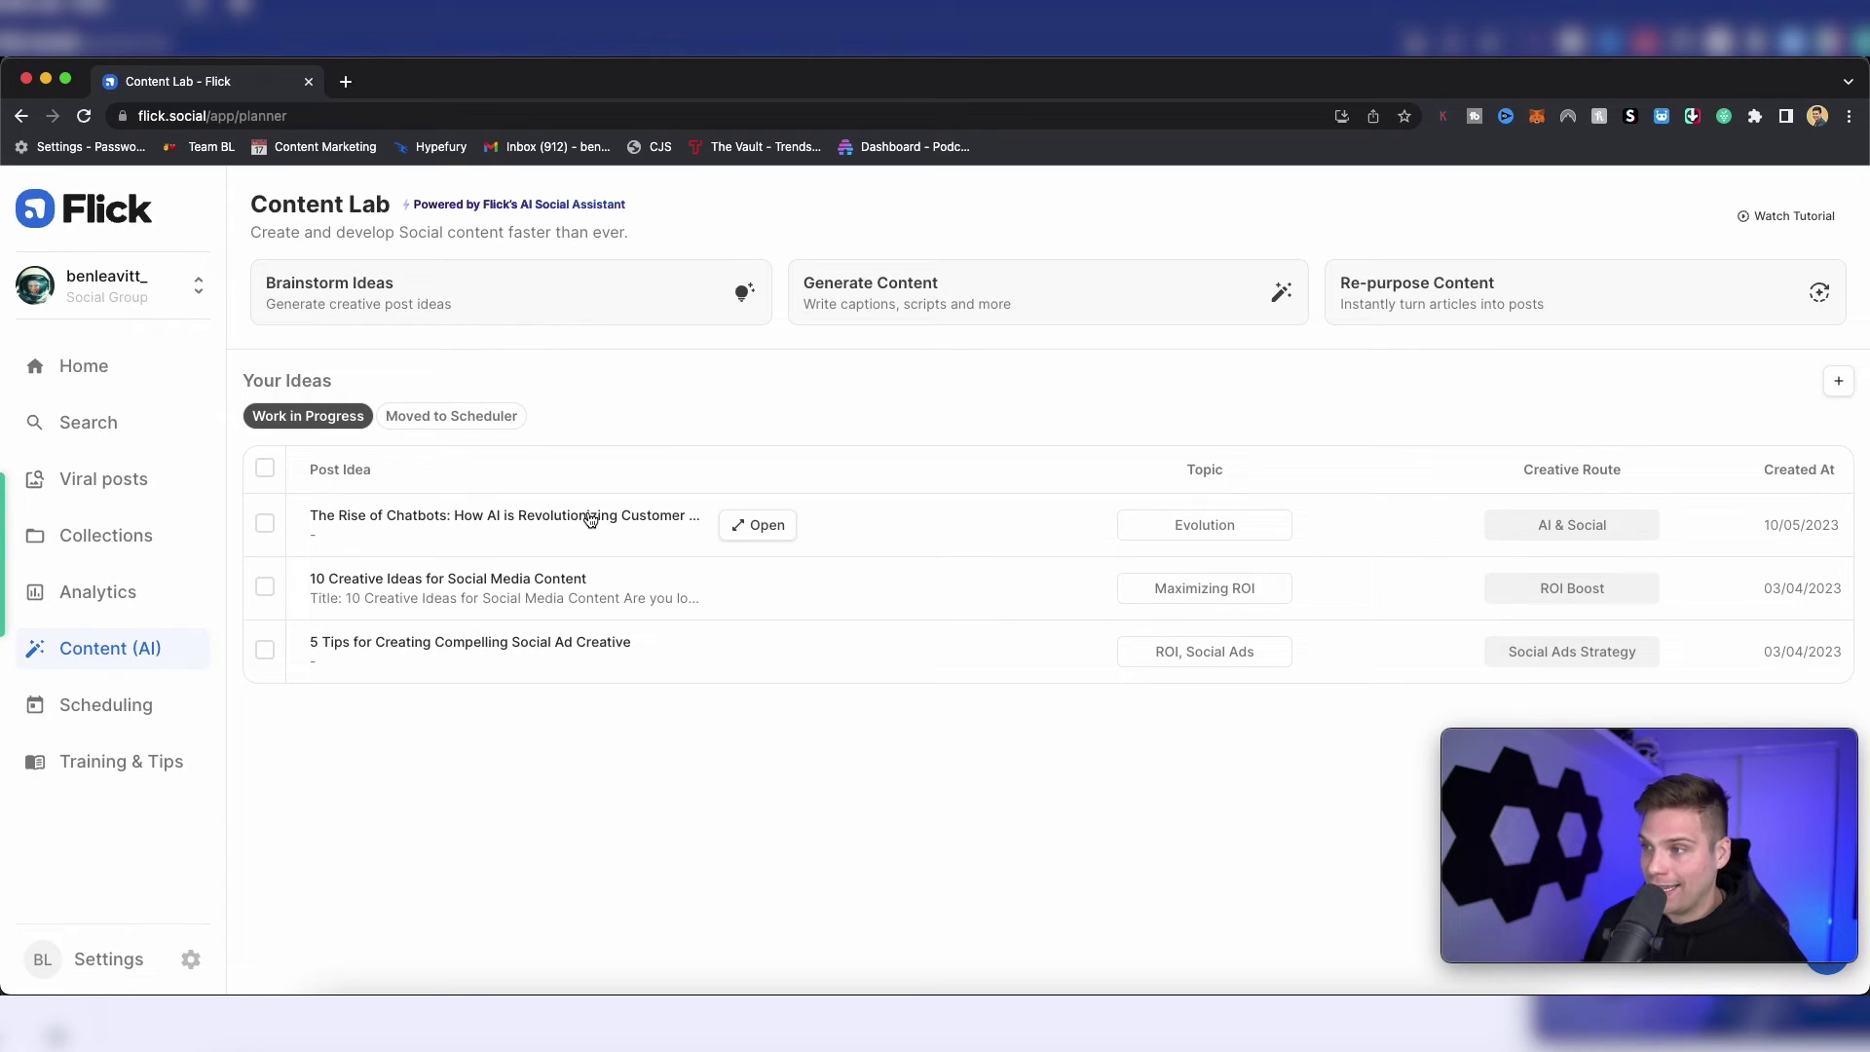
Generate a standard-length, informative, first-person chatbots caption with a call to action
click(753, 527)
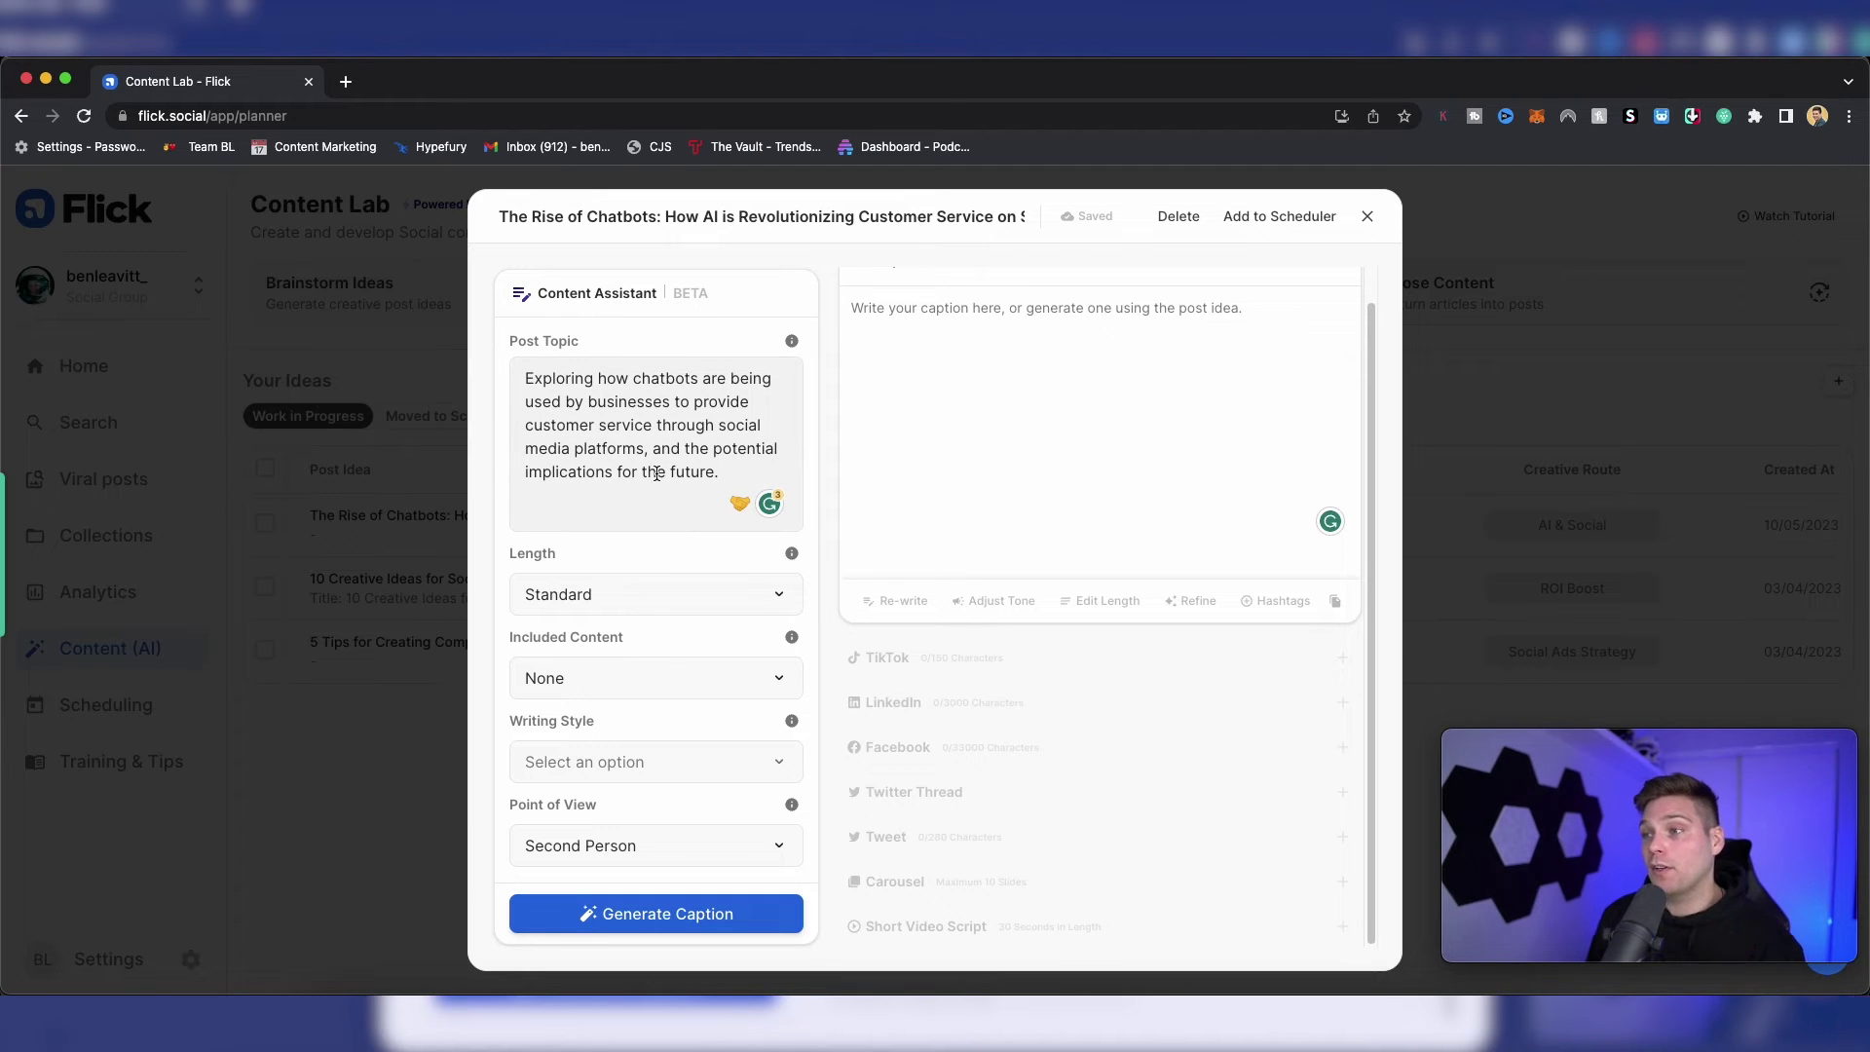
click(667, 597)
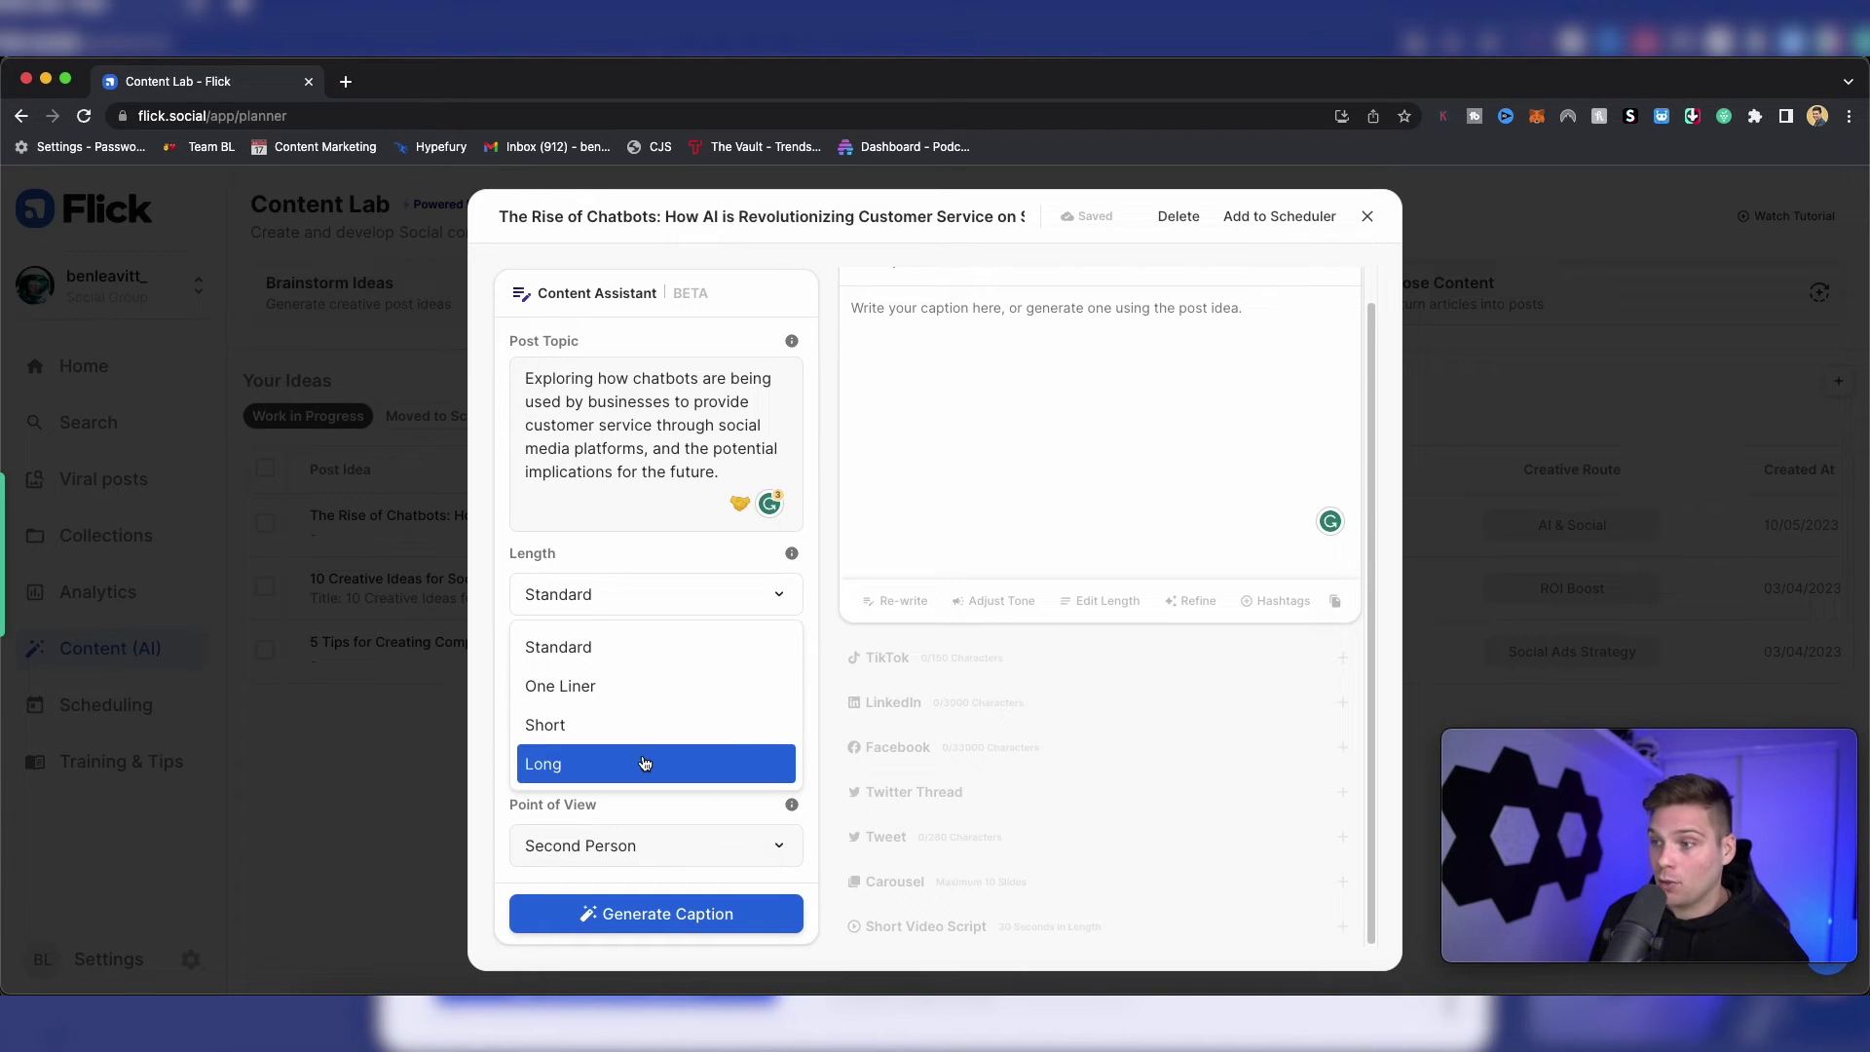
click(639, 657)
click(628, 679)
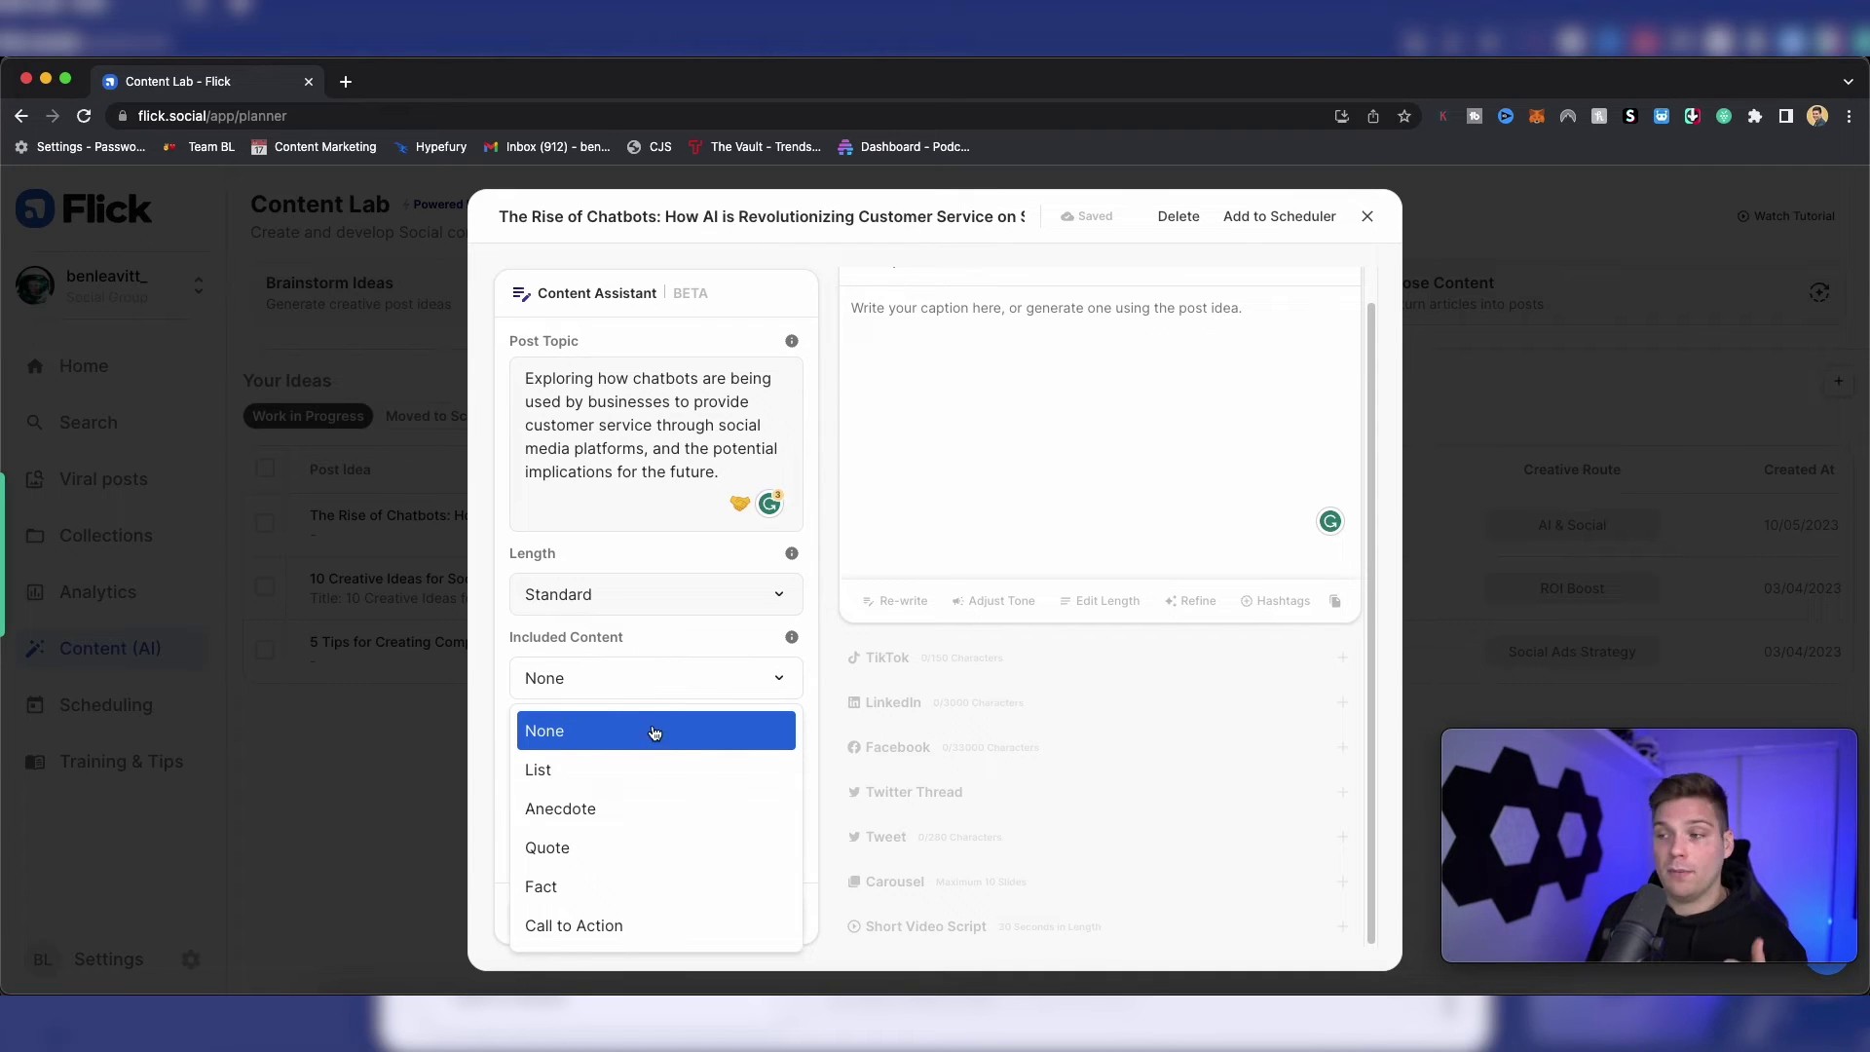
click(636, 924)
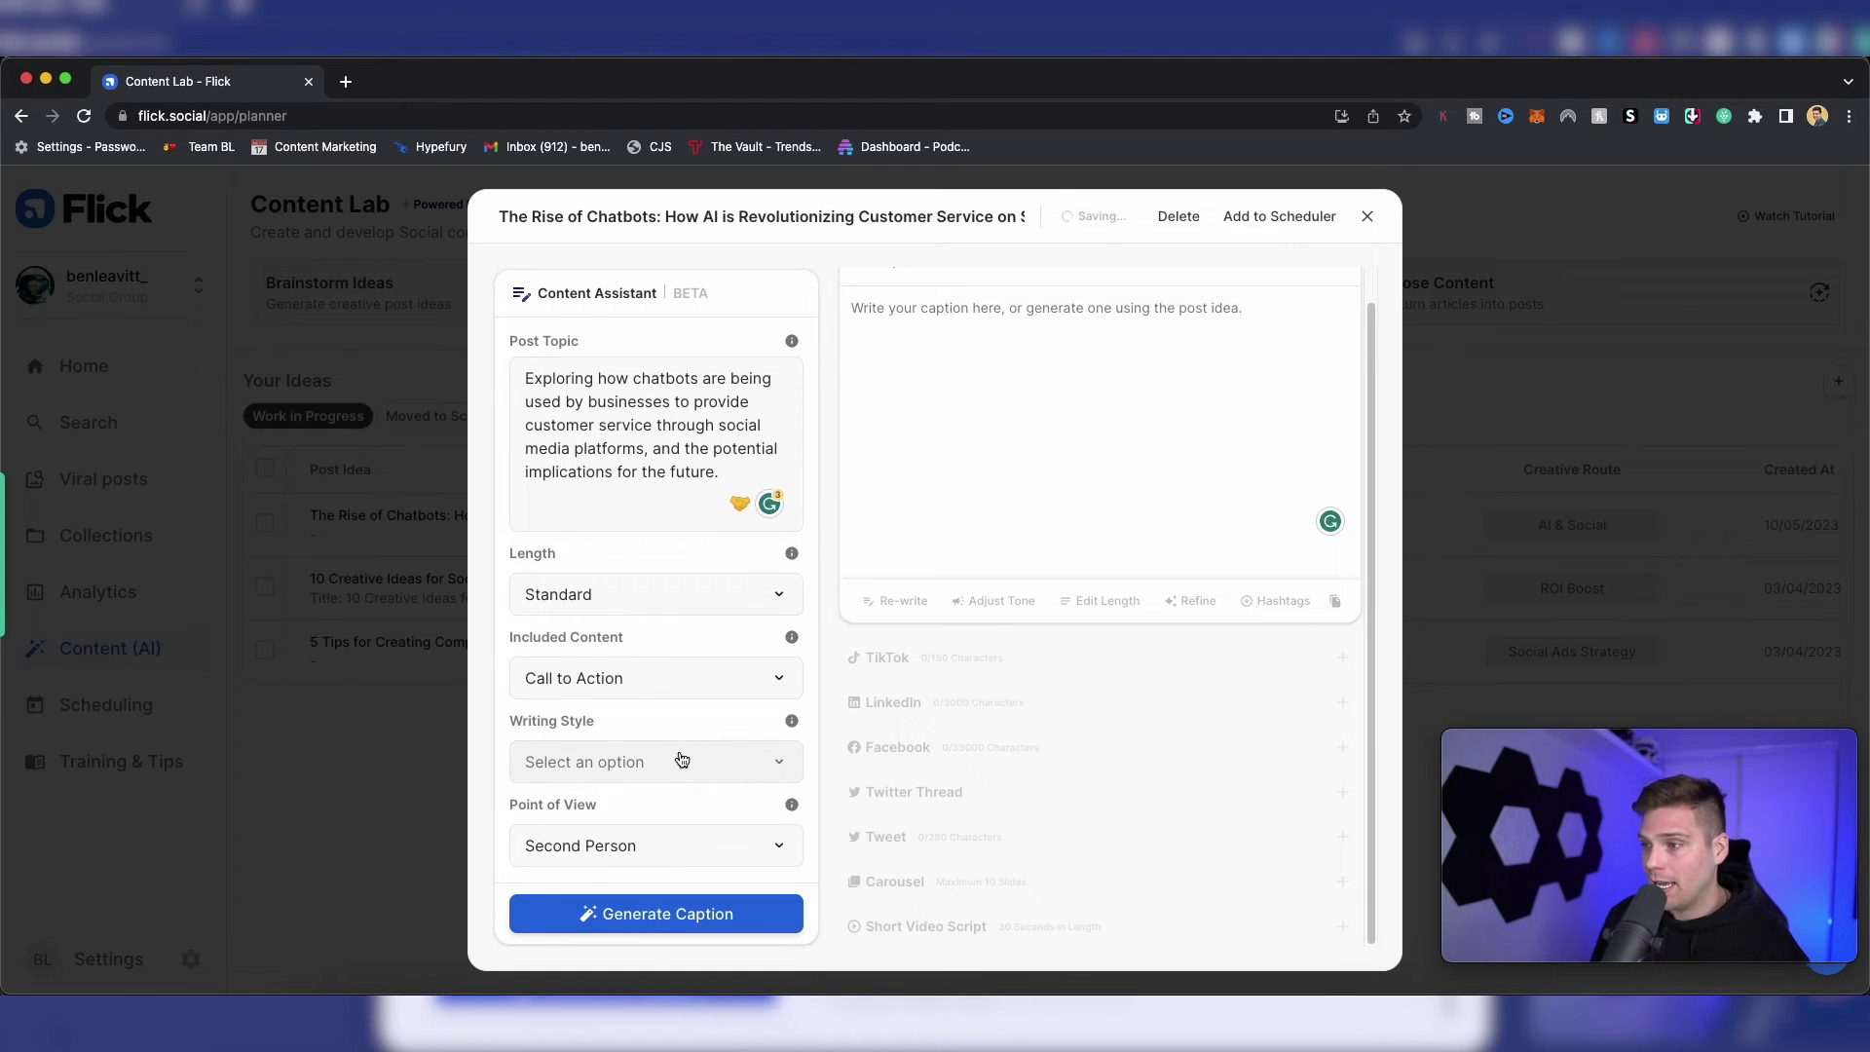
click(730, 774)
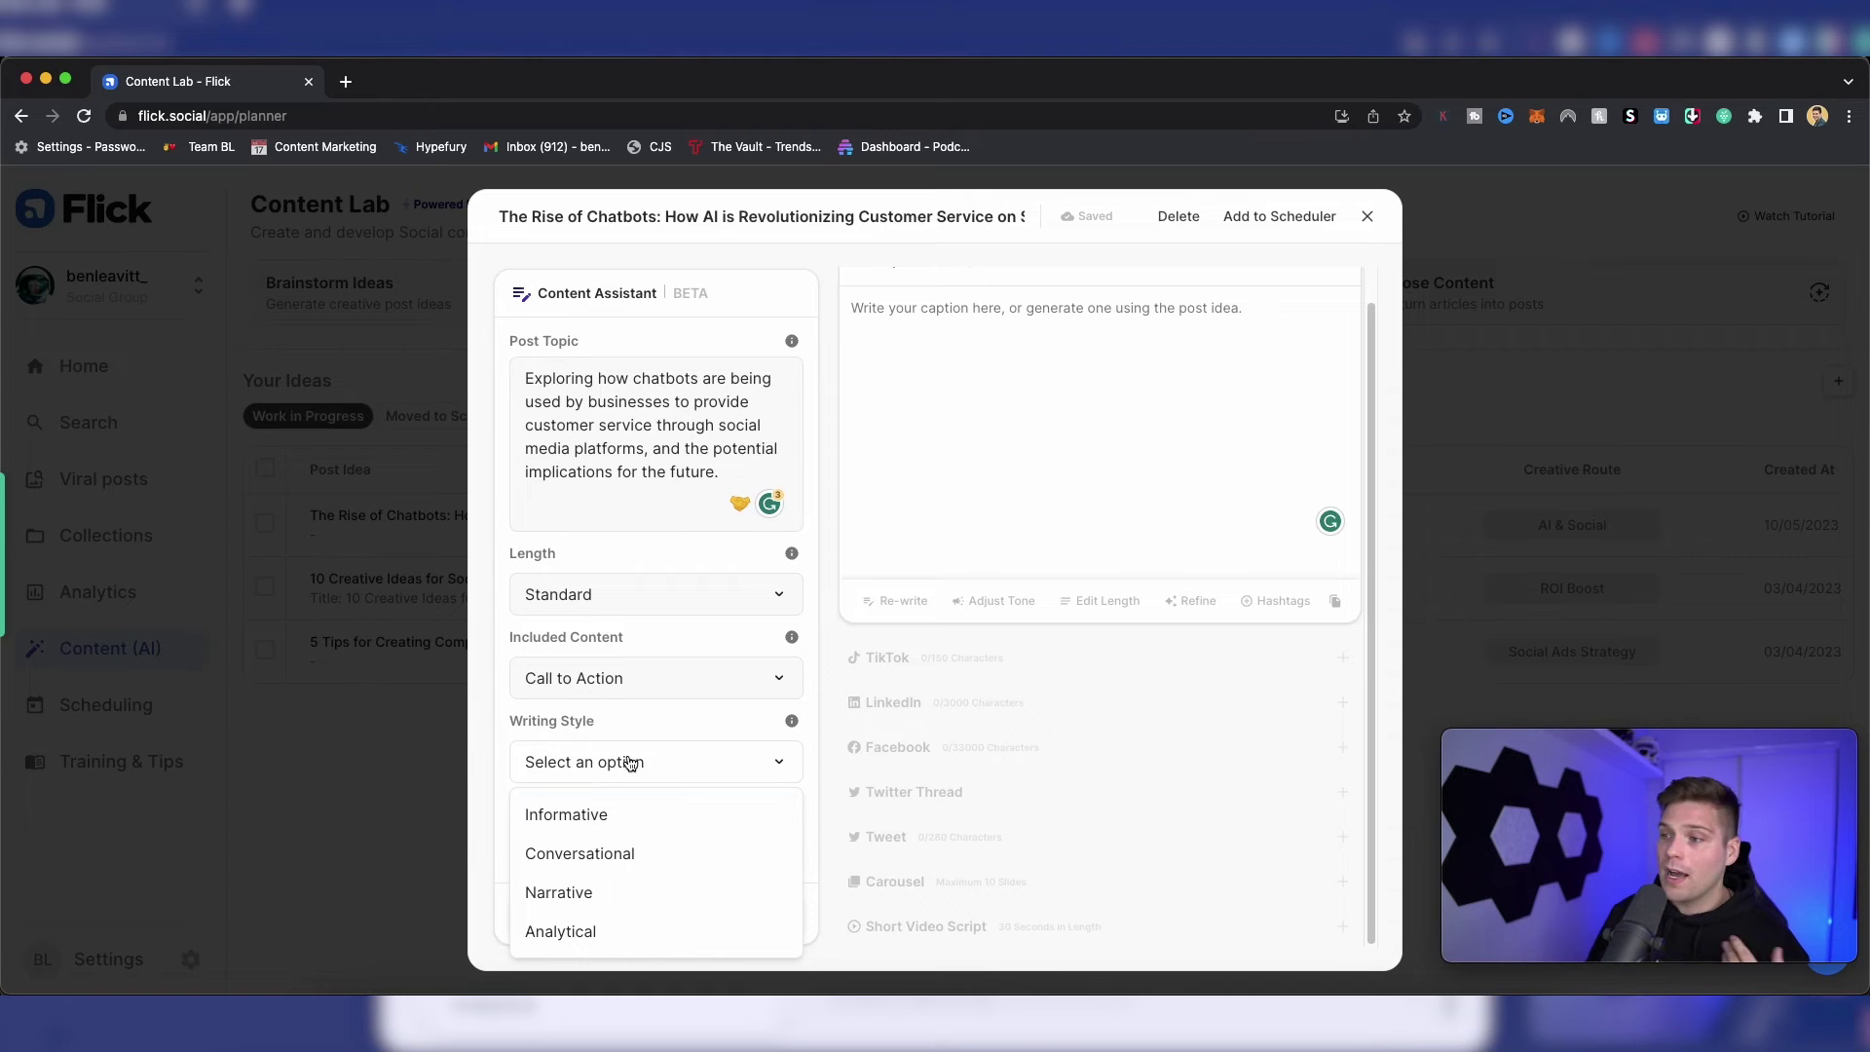
click(639, 813)
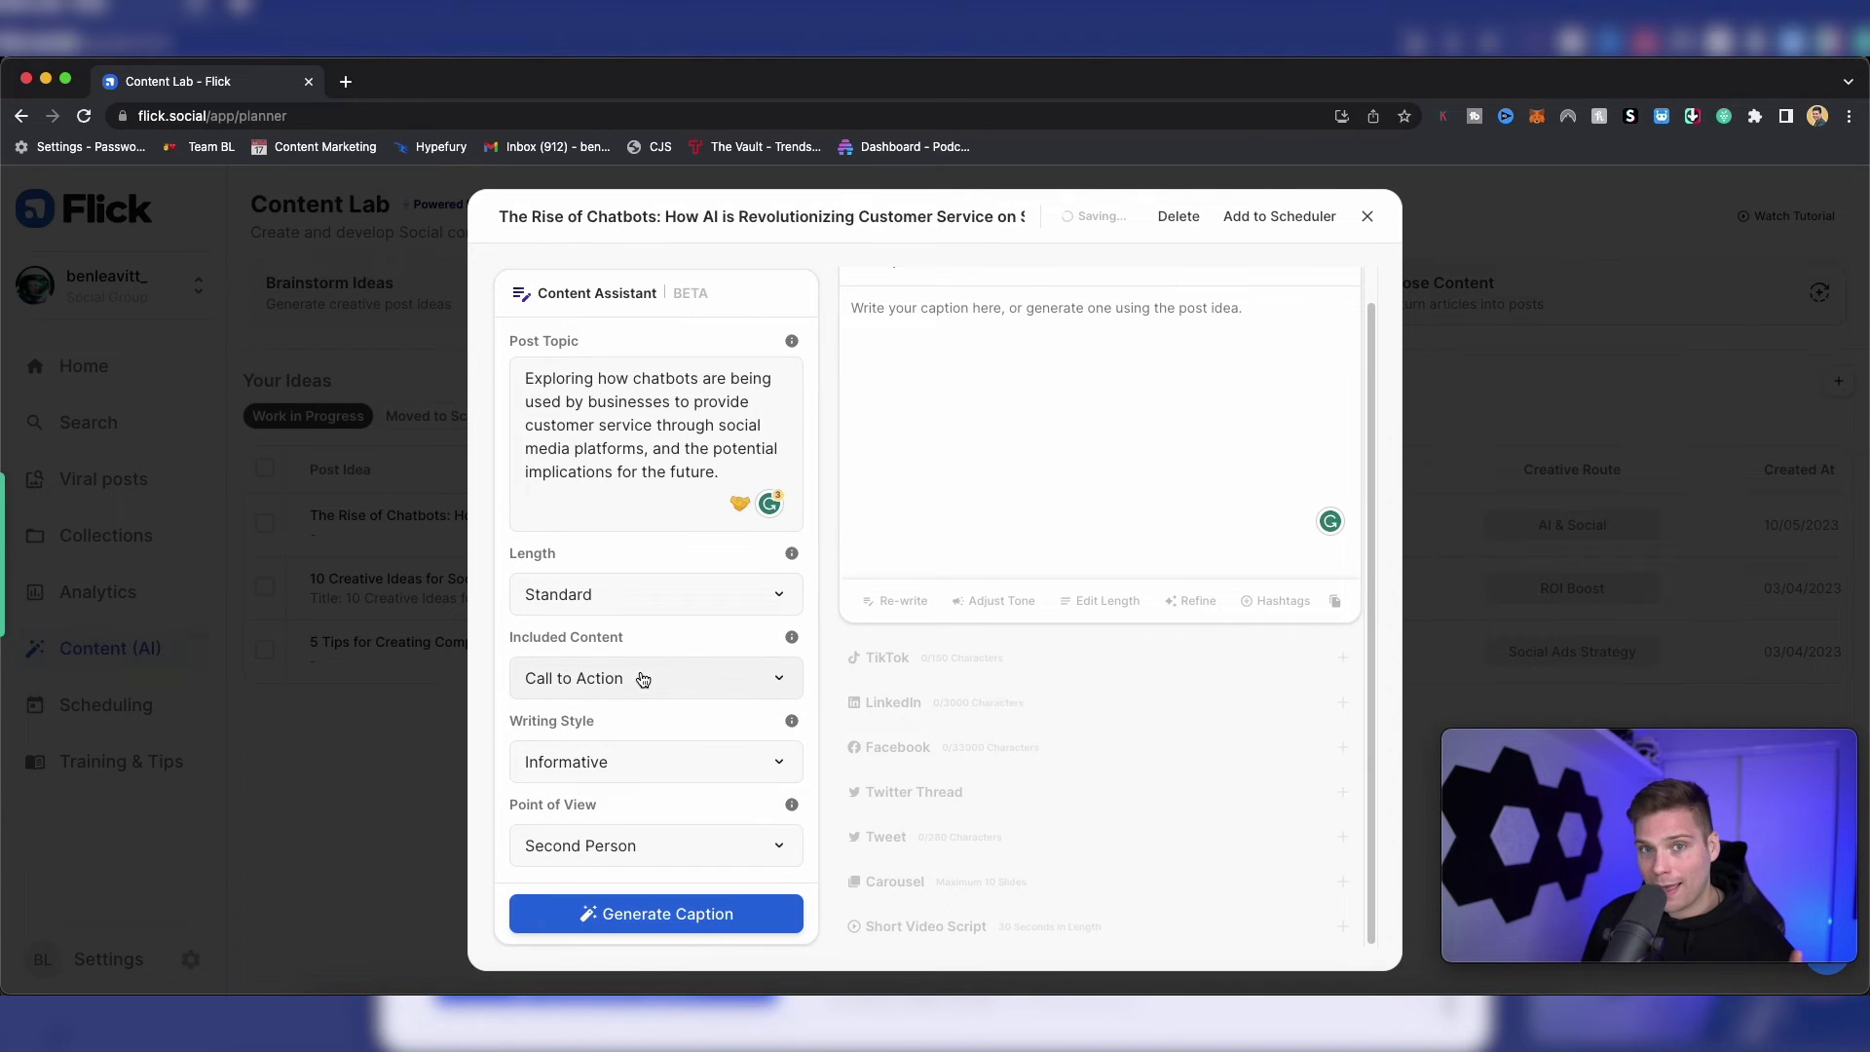
click(672, 848)
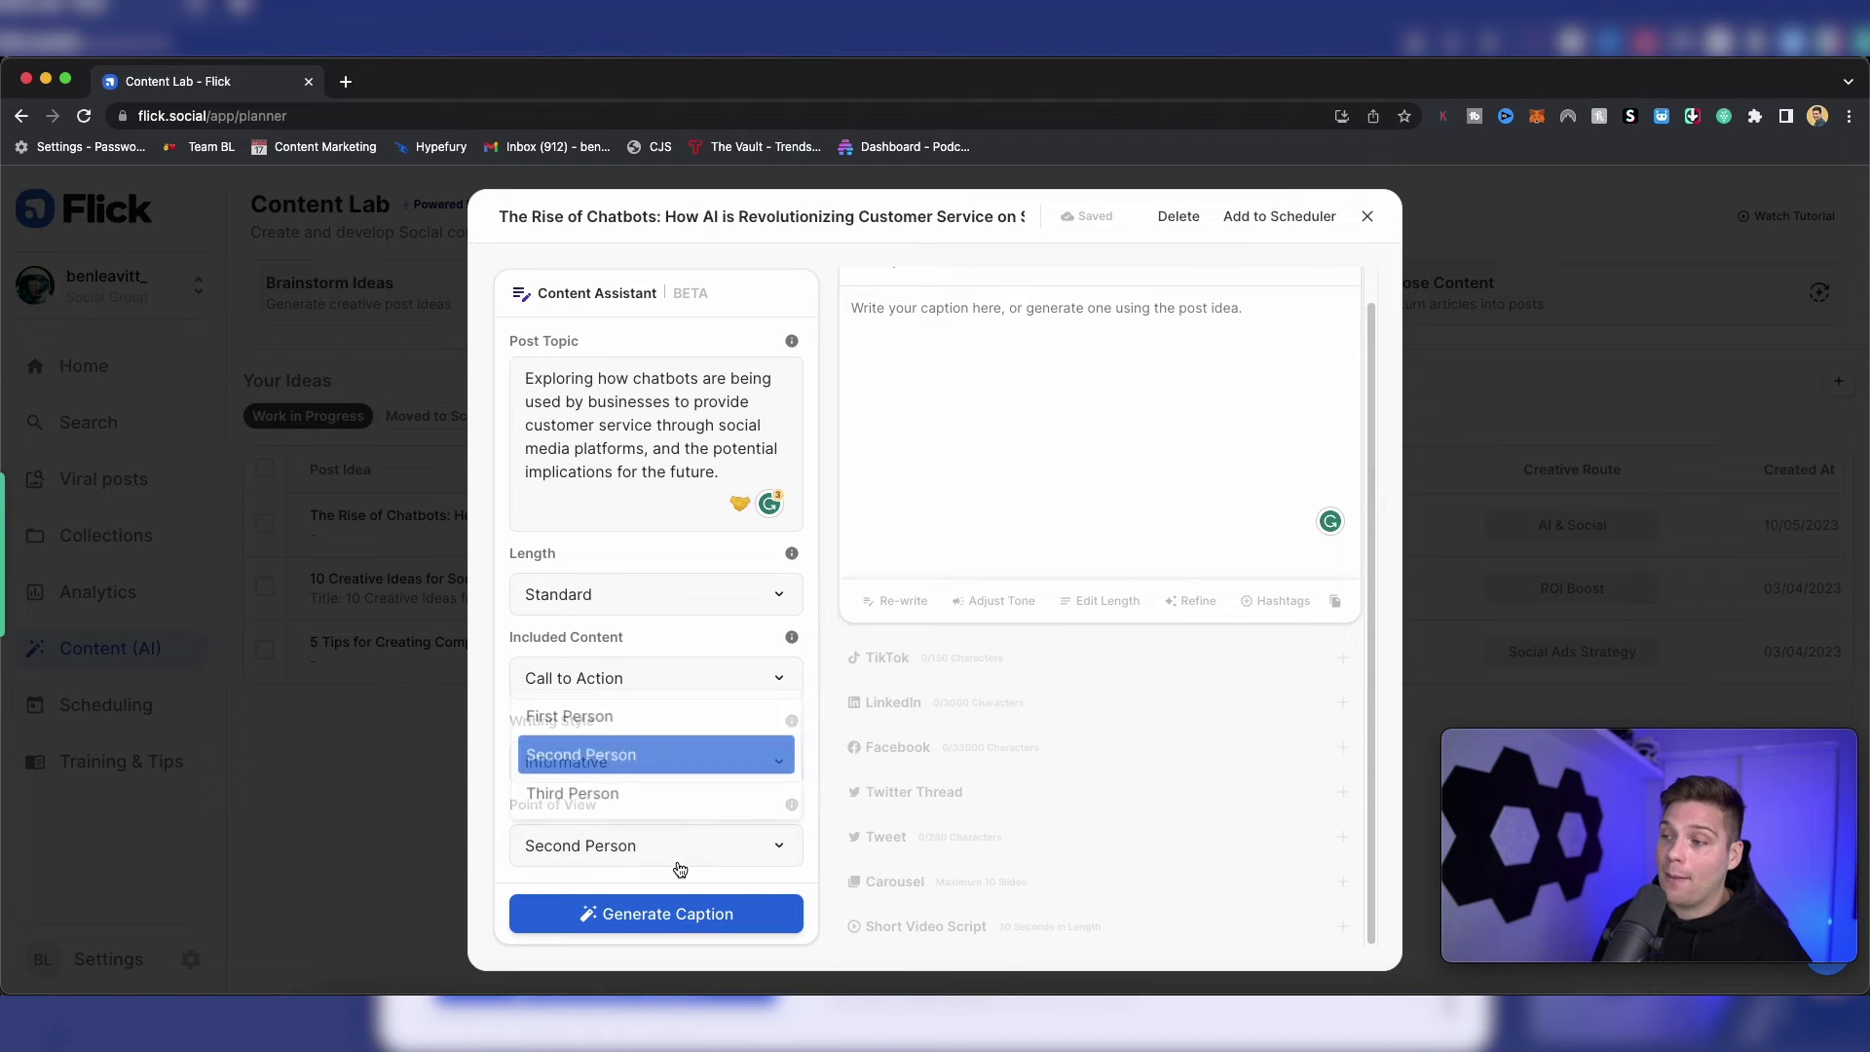
click(666, 711)
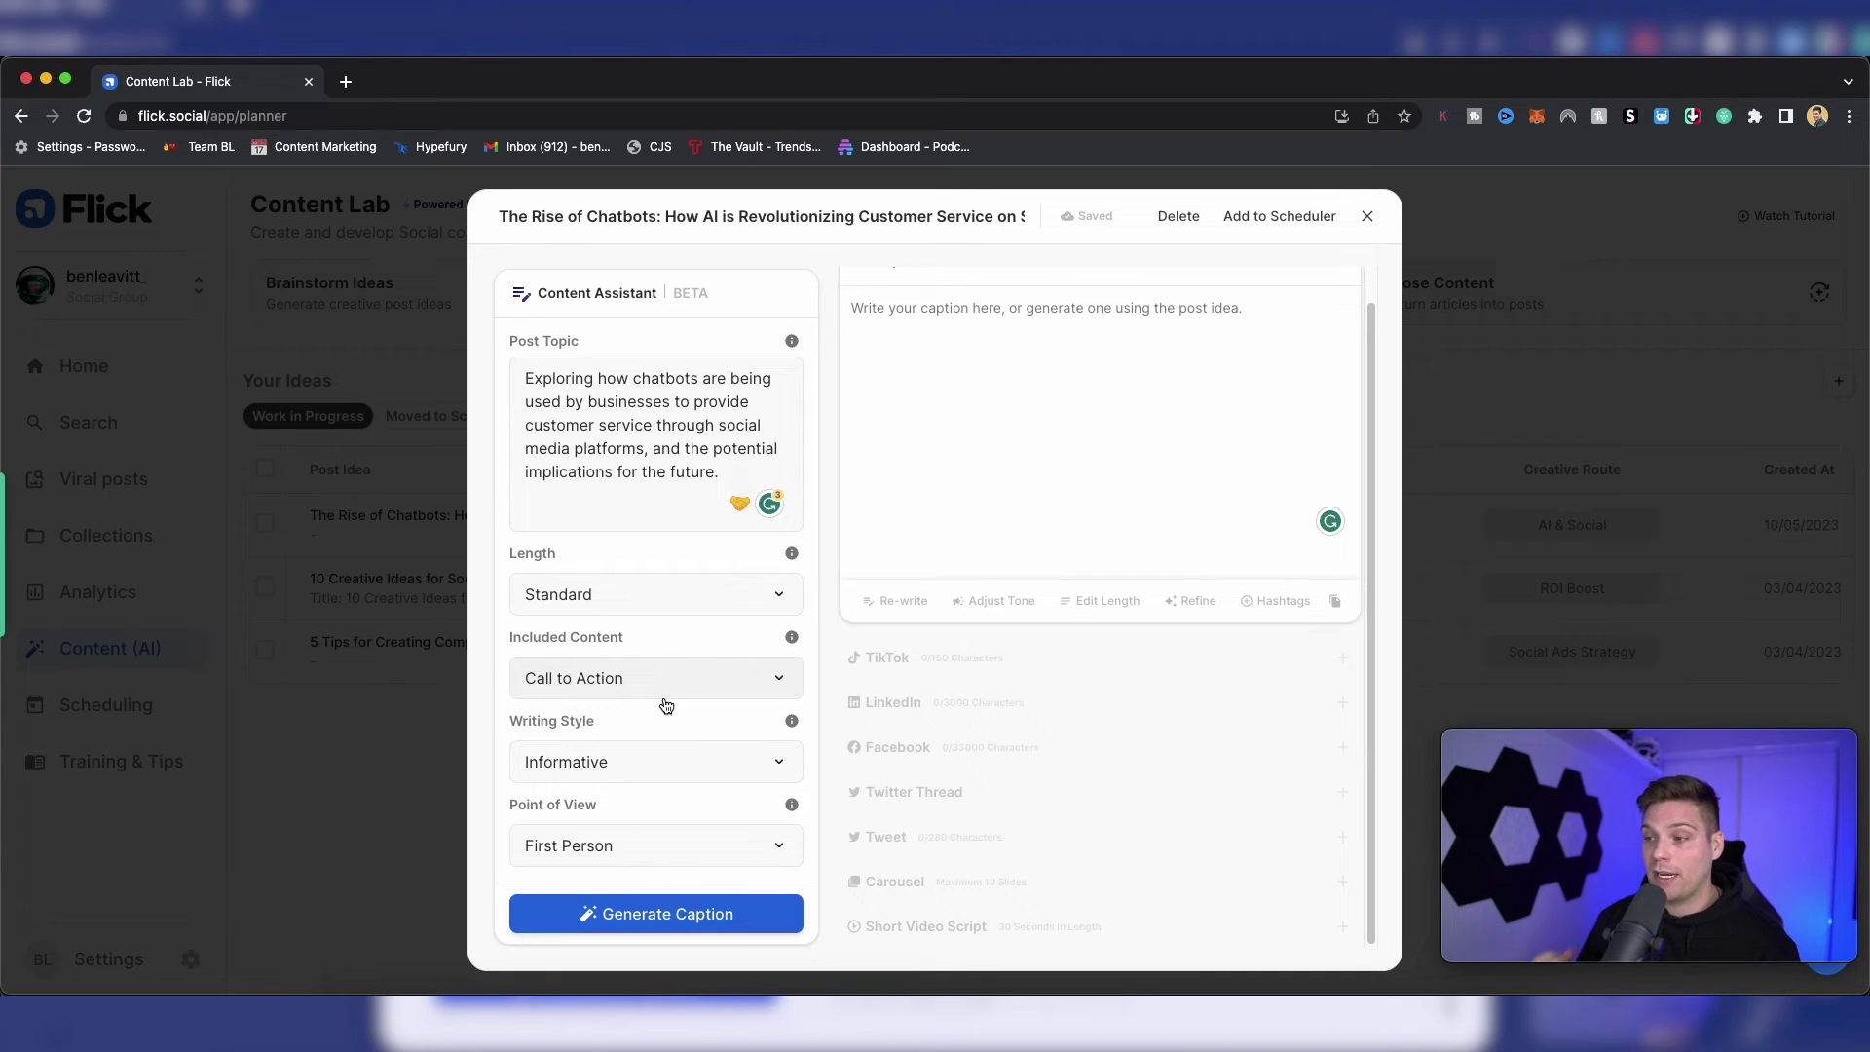
click(661, 914)
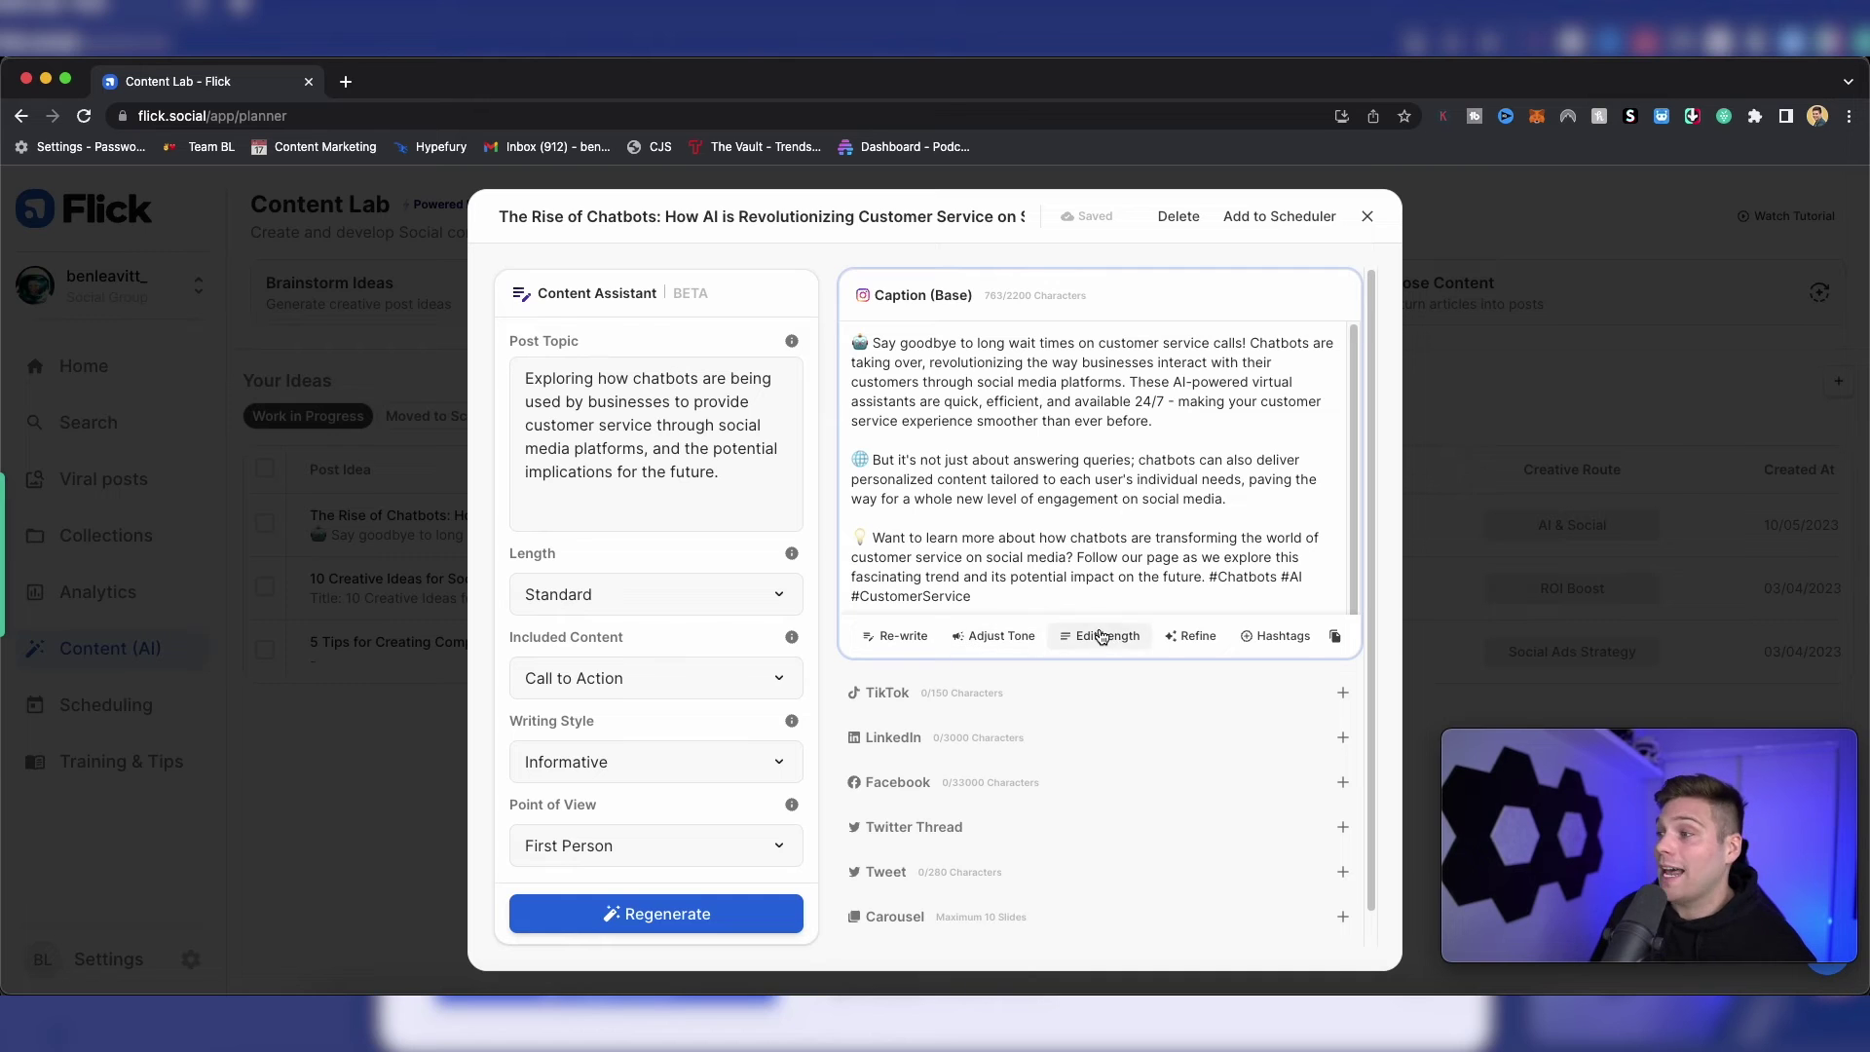
Glance at the Refine prompt, then request suggested hashtags for the chatbots caption
click(1196, 636)
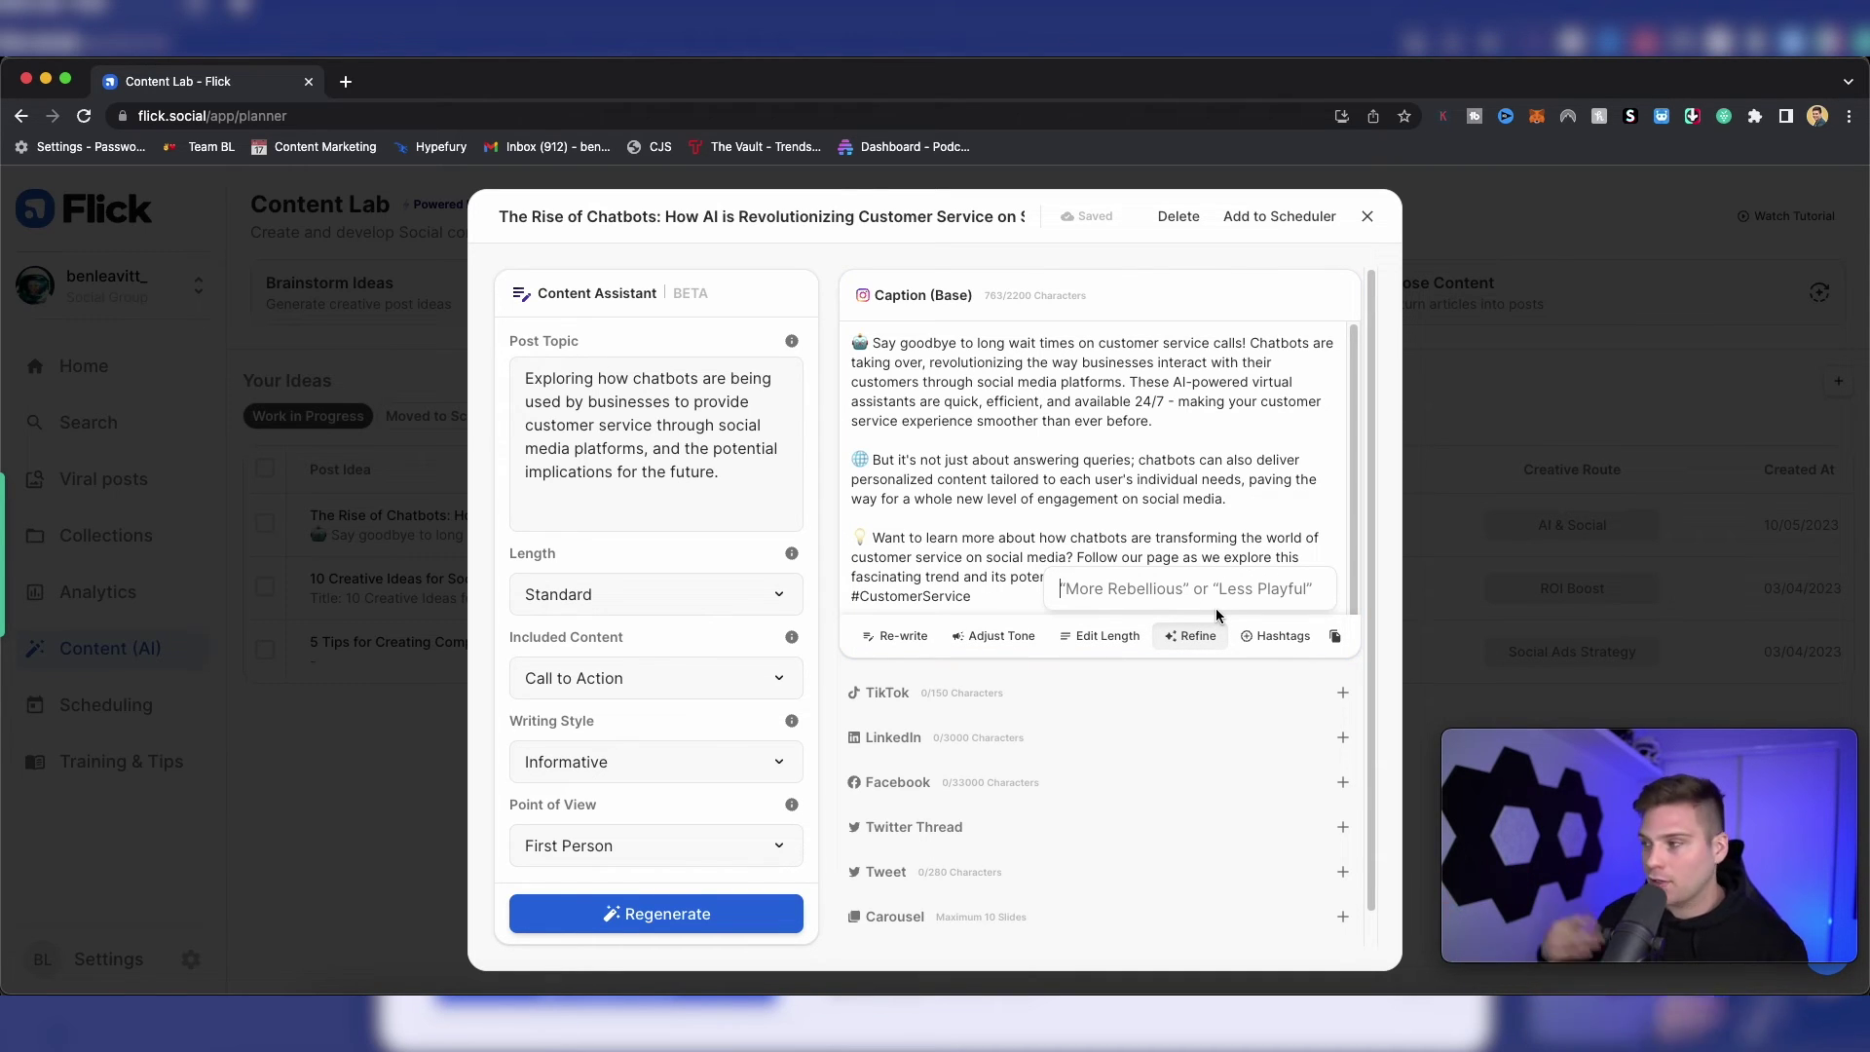
click(1270, 638)
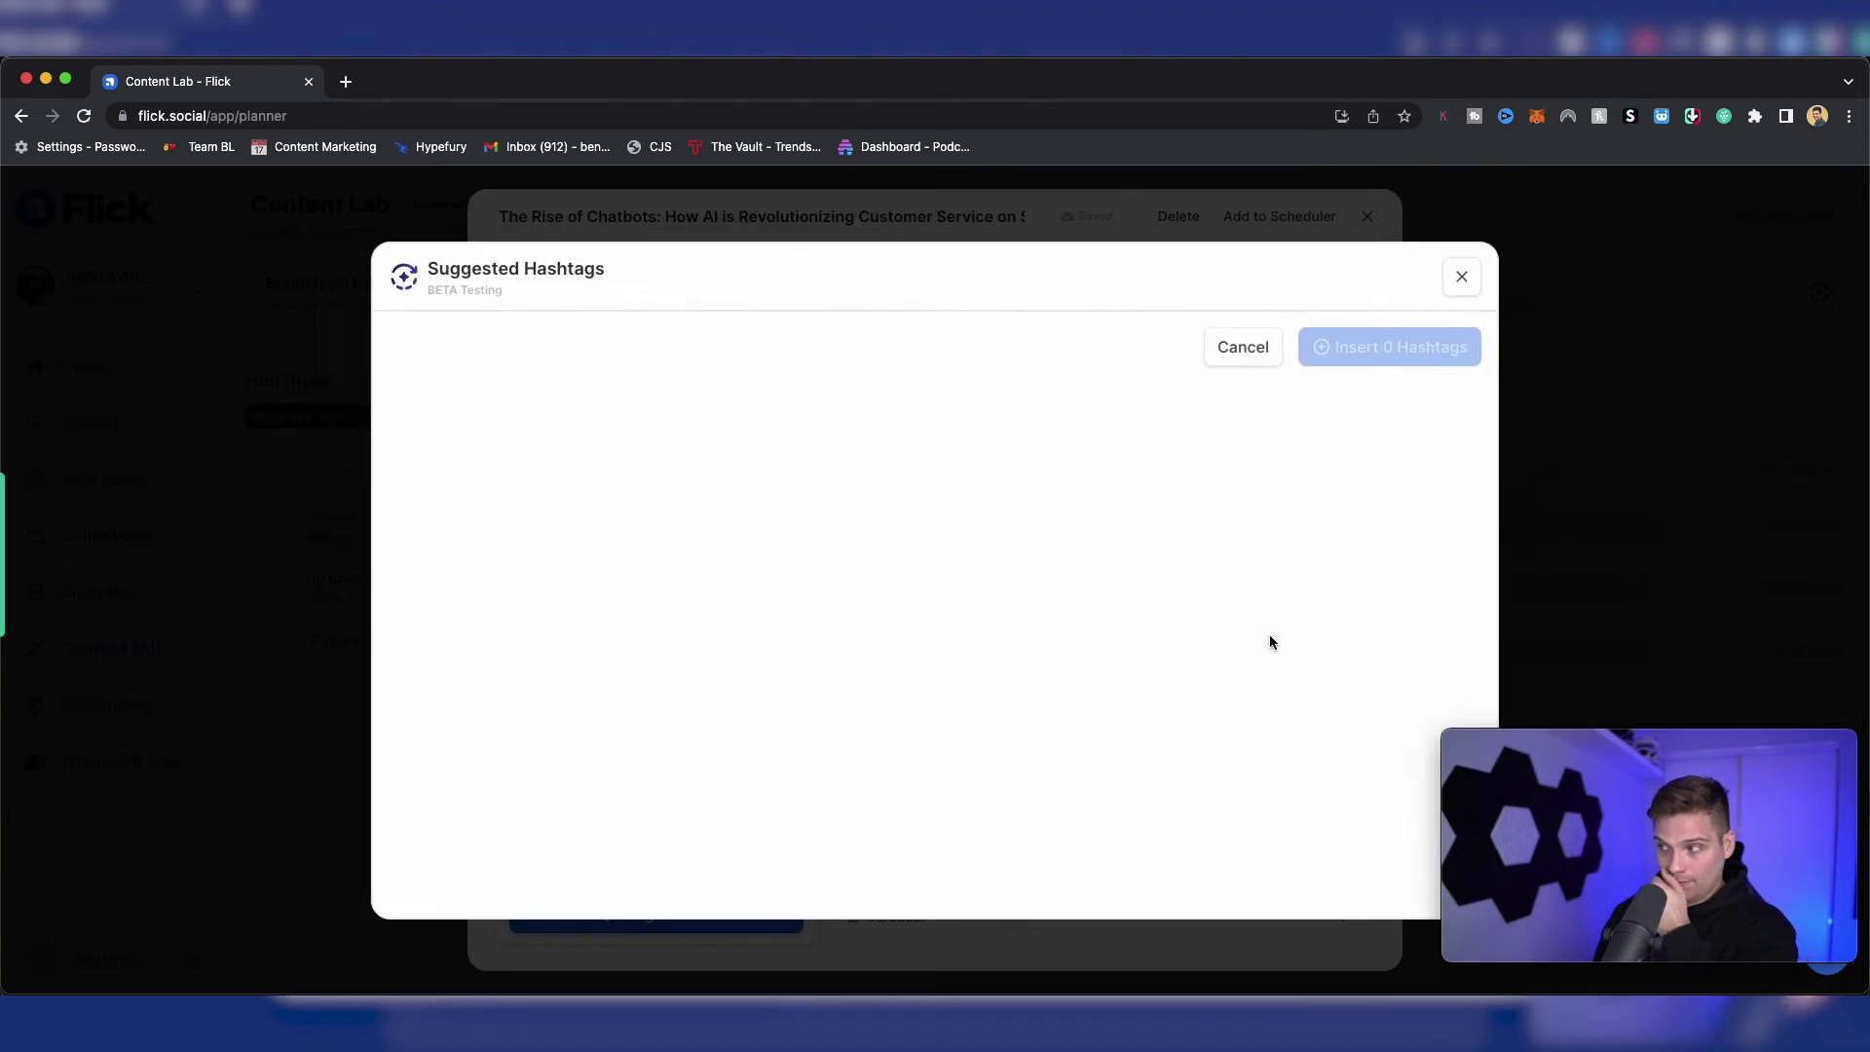
scroll(906, 572, up, 1)
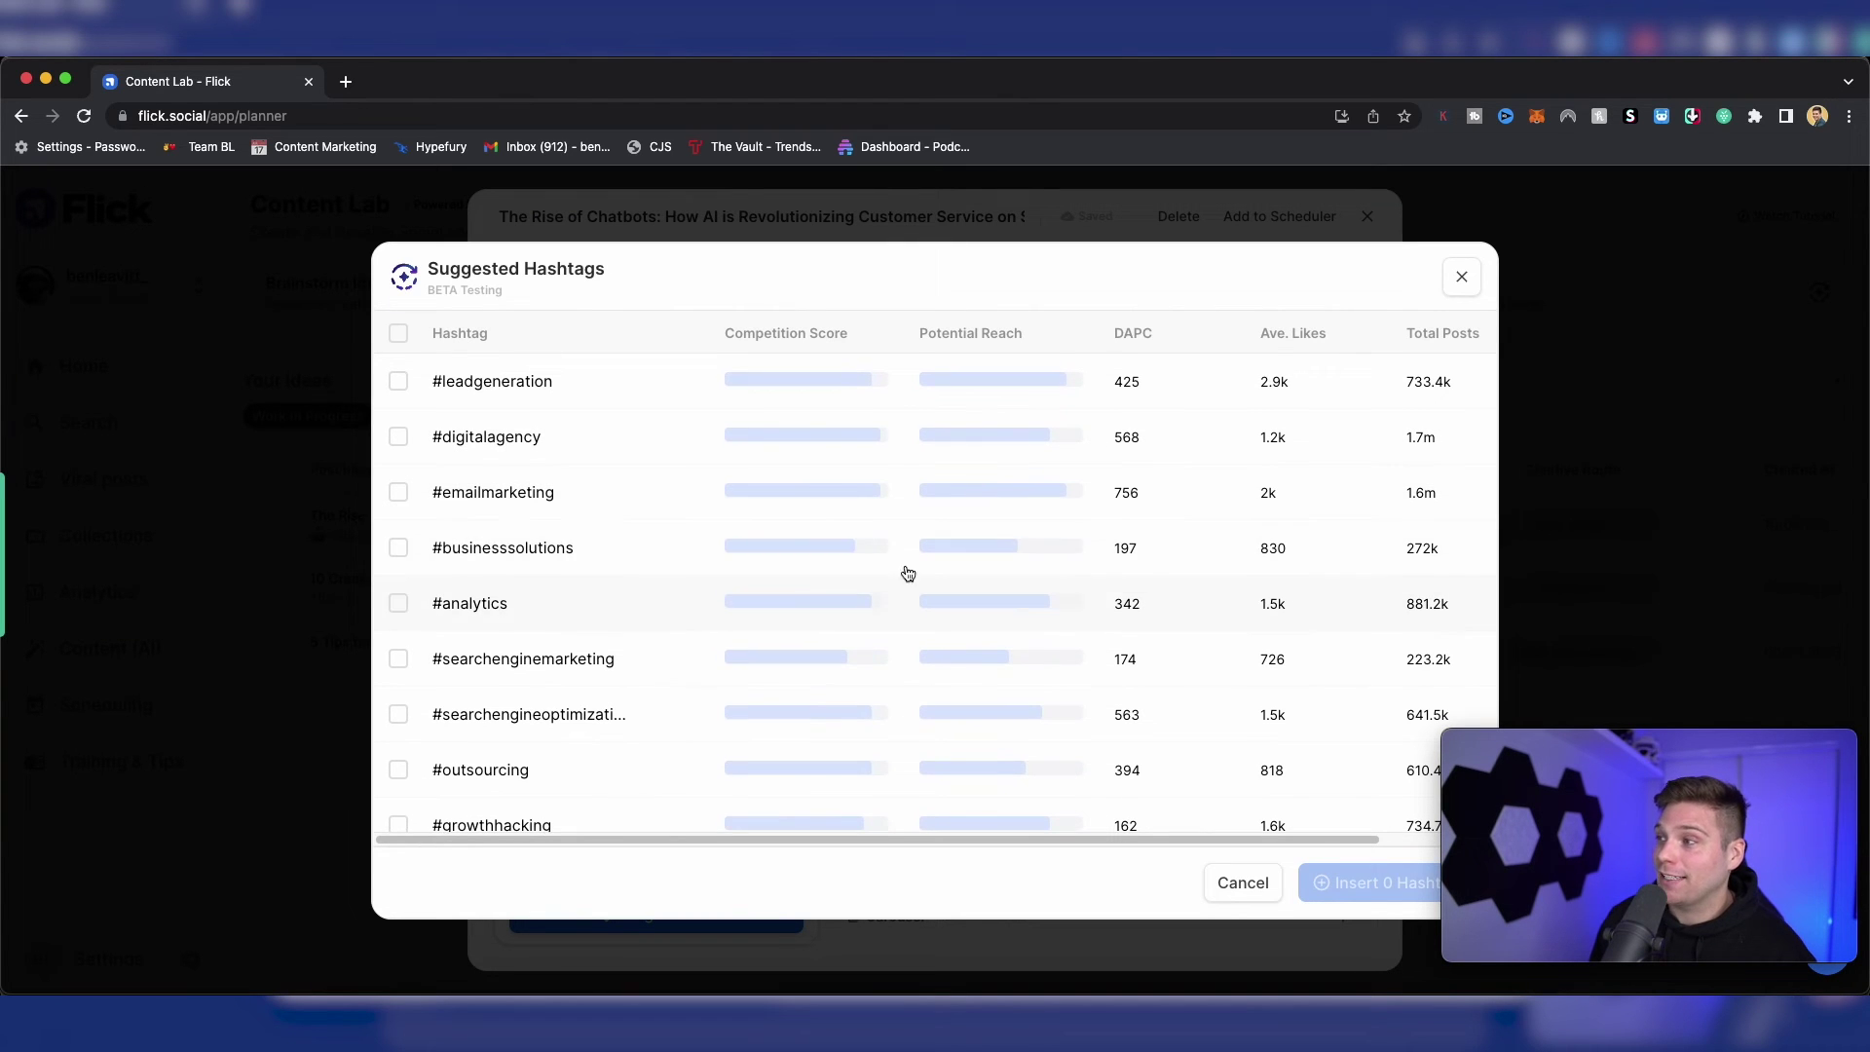
scroll(555, 570, down, 10)
scroll(599, 615, down, 8)
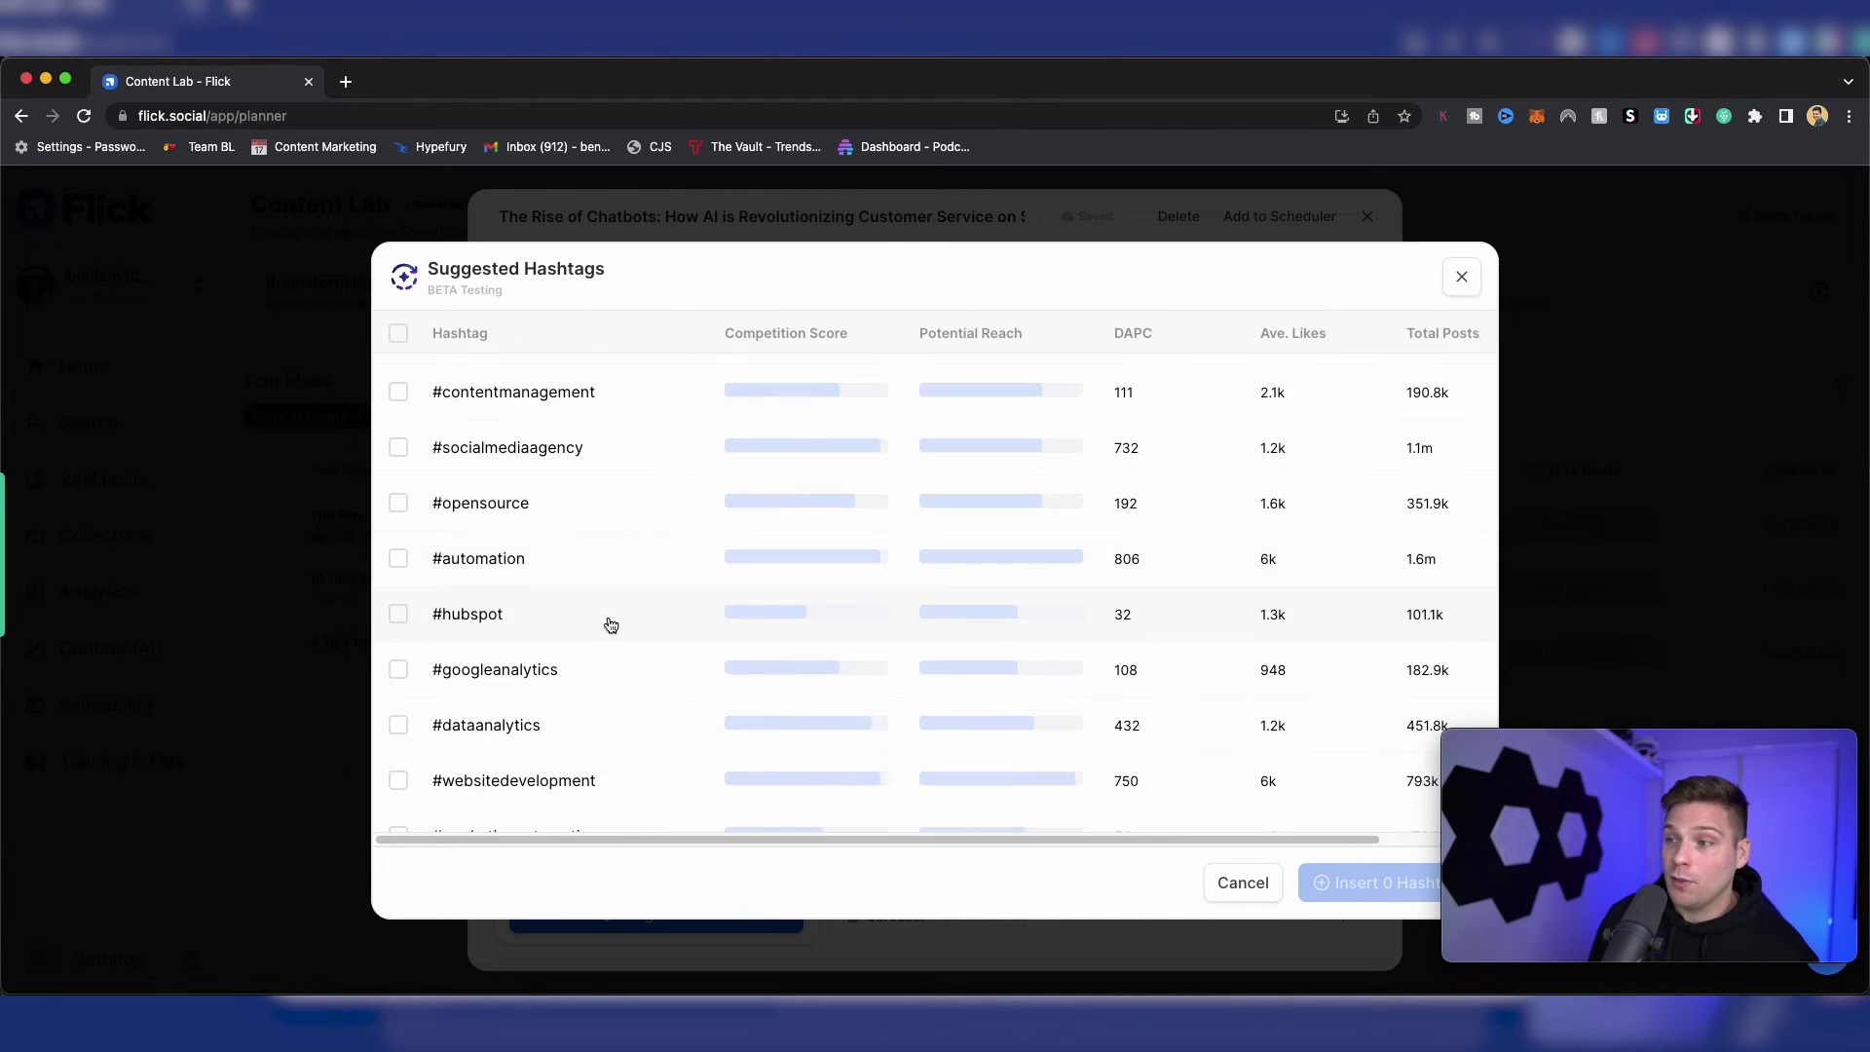
scroll(512, 594, down, 1)
scroll(584, 606, down, 2)
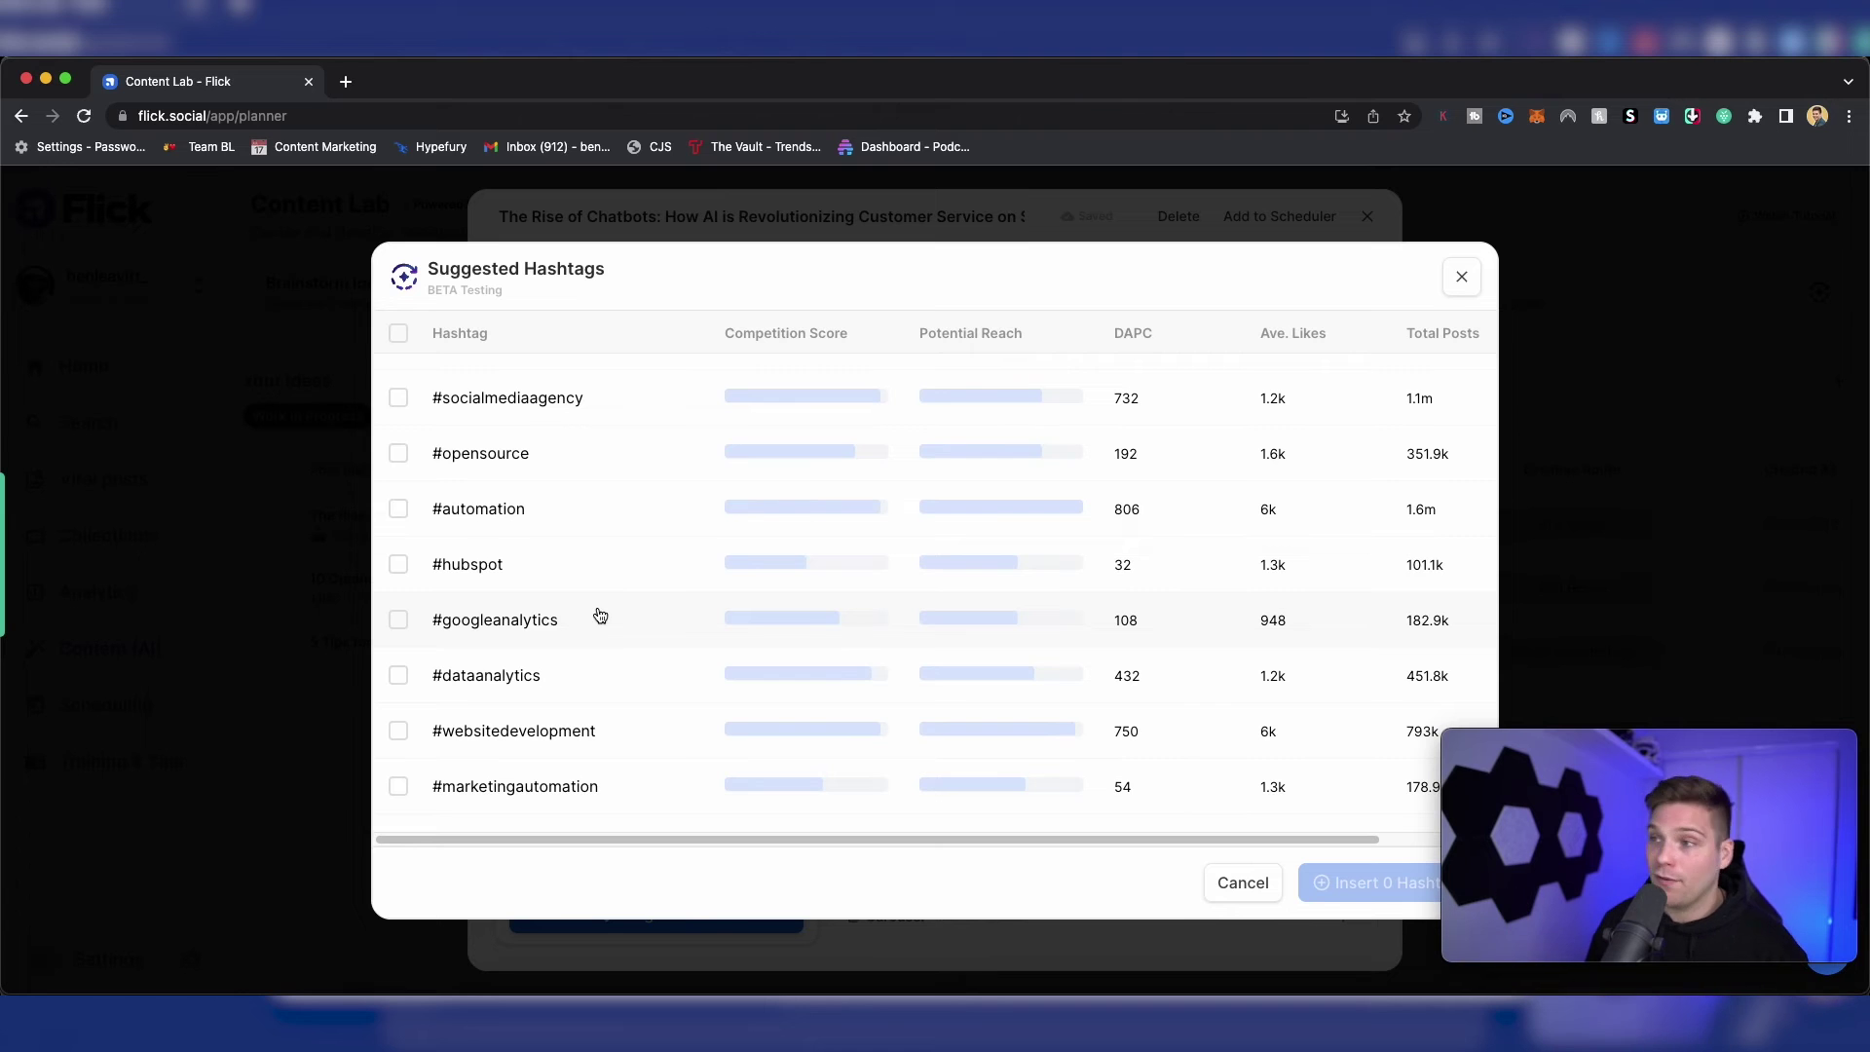
scroll(591, 637, down, 1)
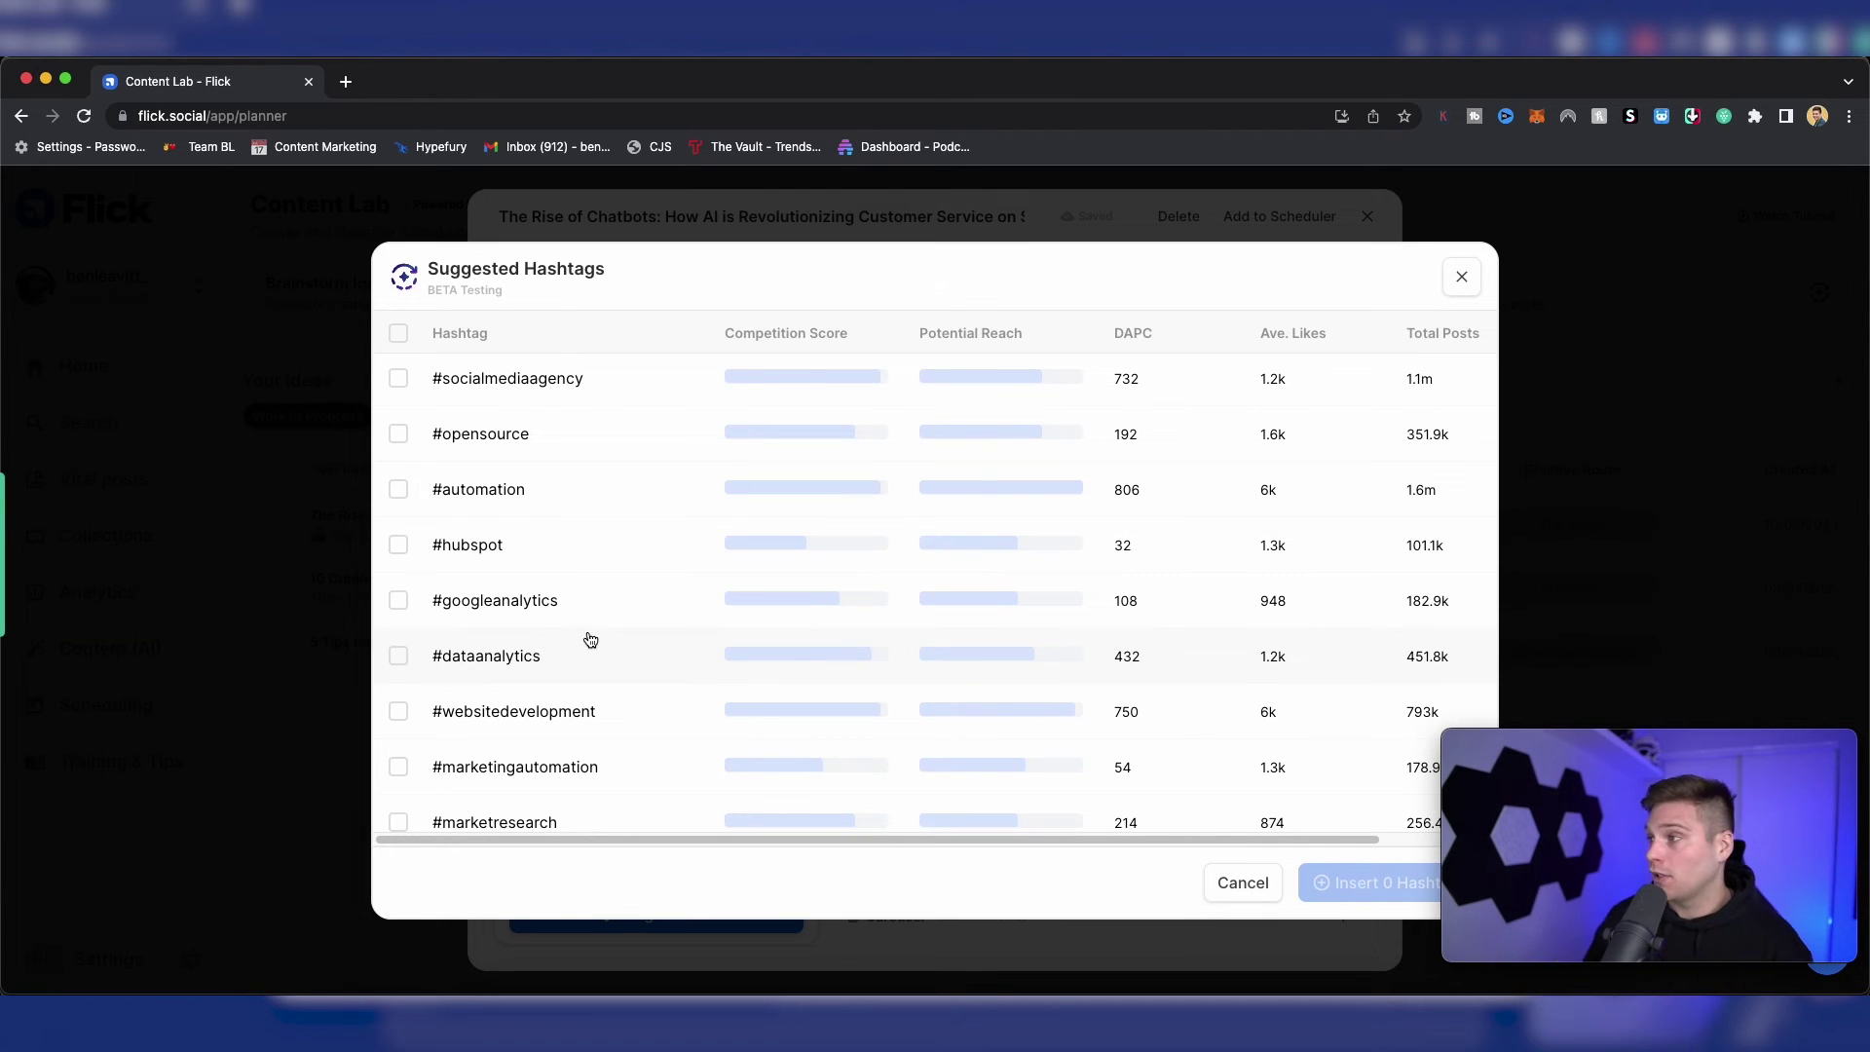
scroll(457, 468, down, 5)
click(397, 475)
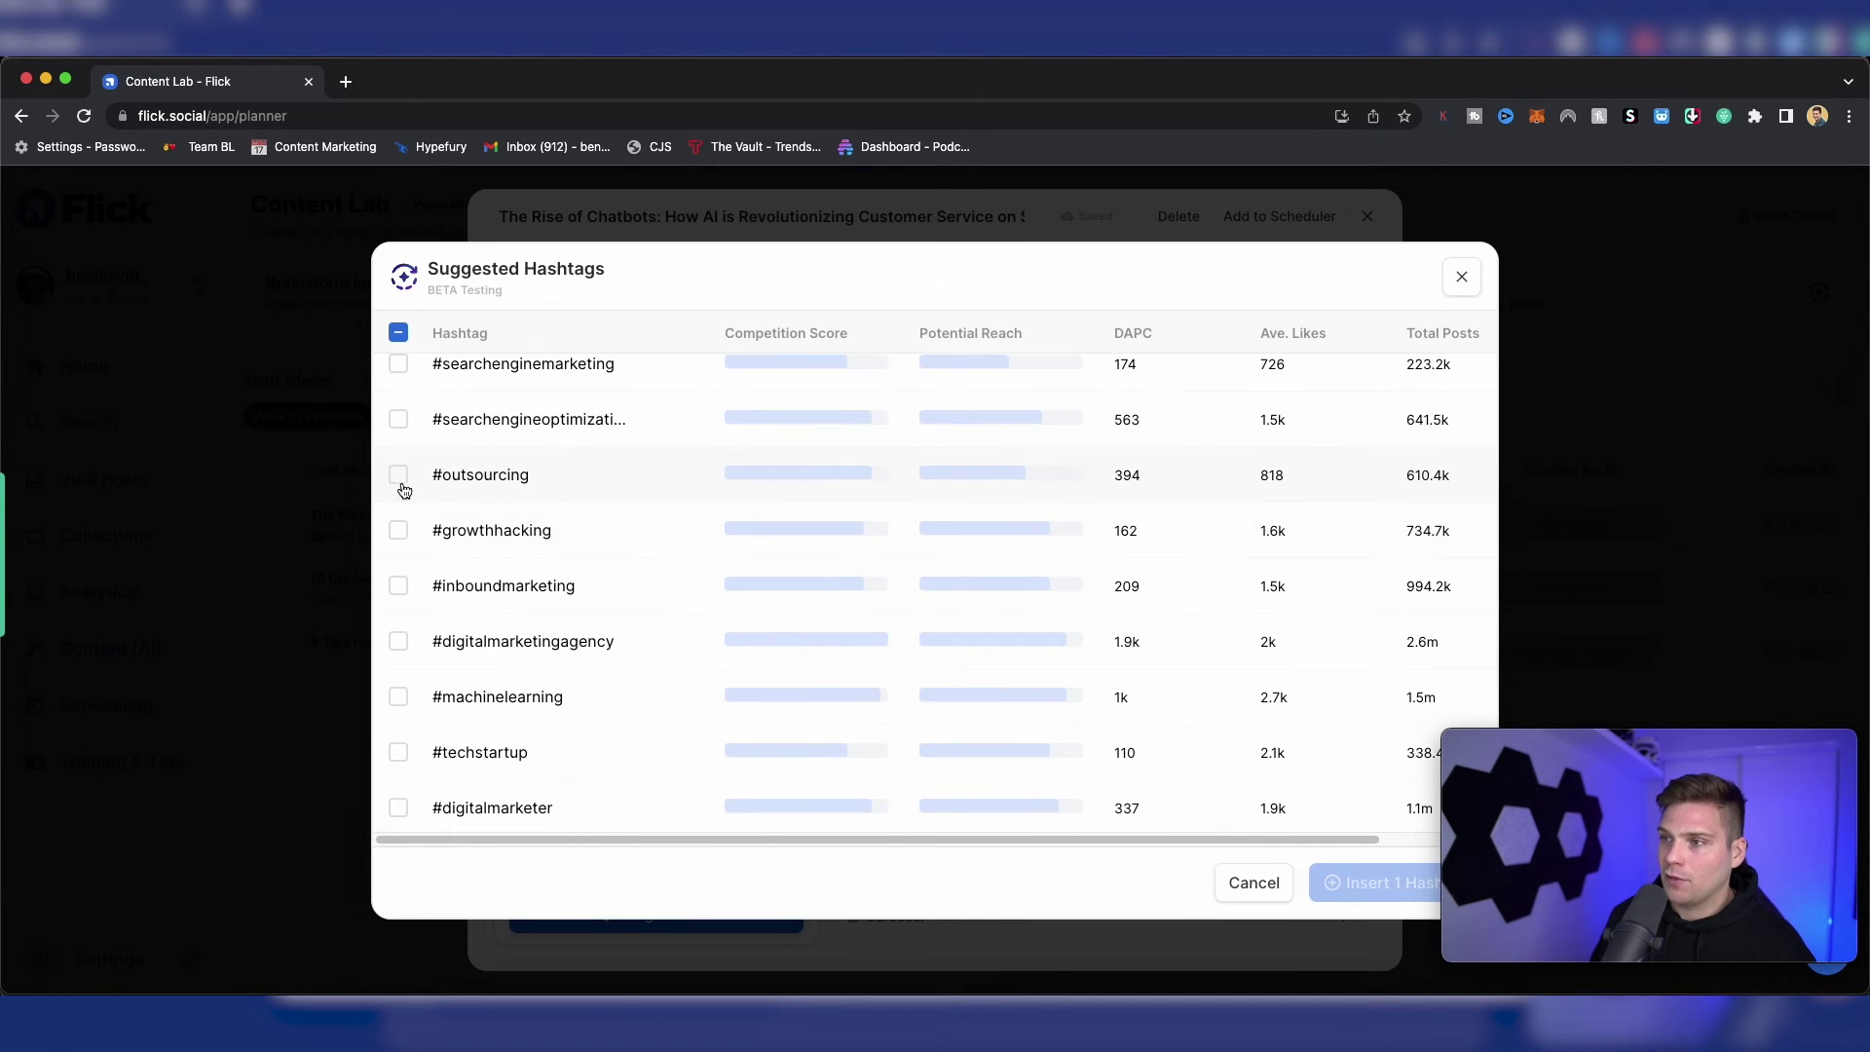
click(397, 530)
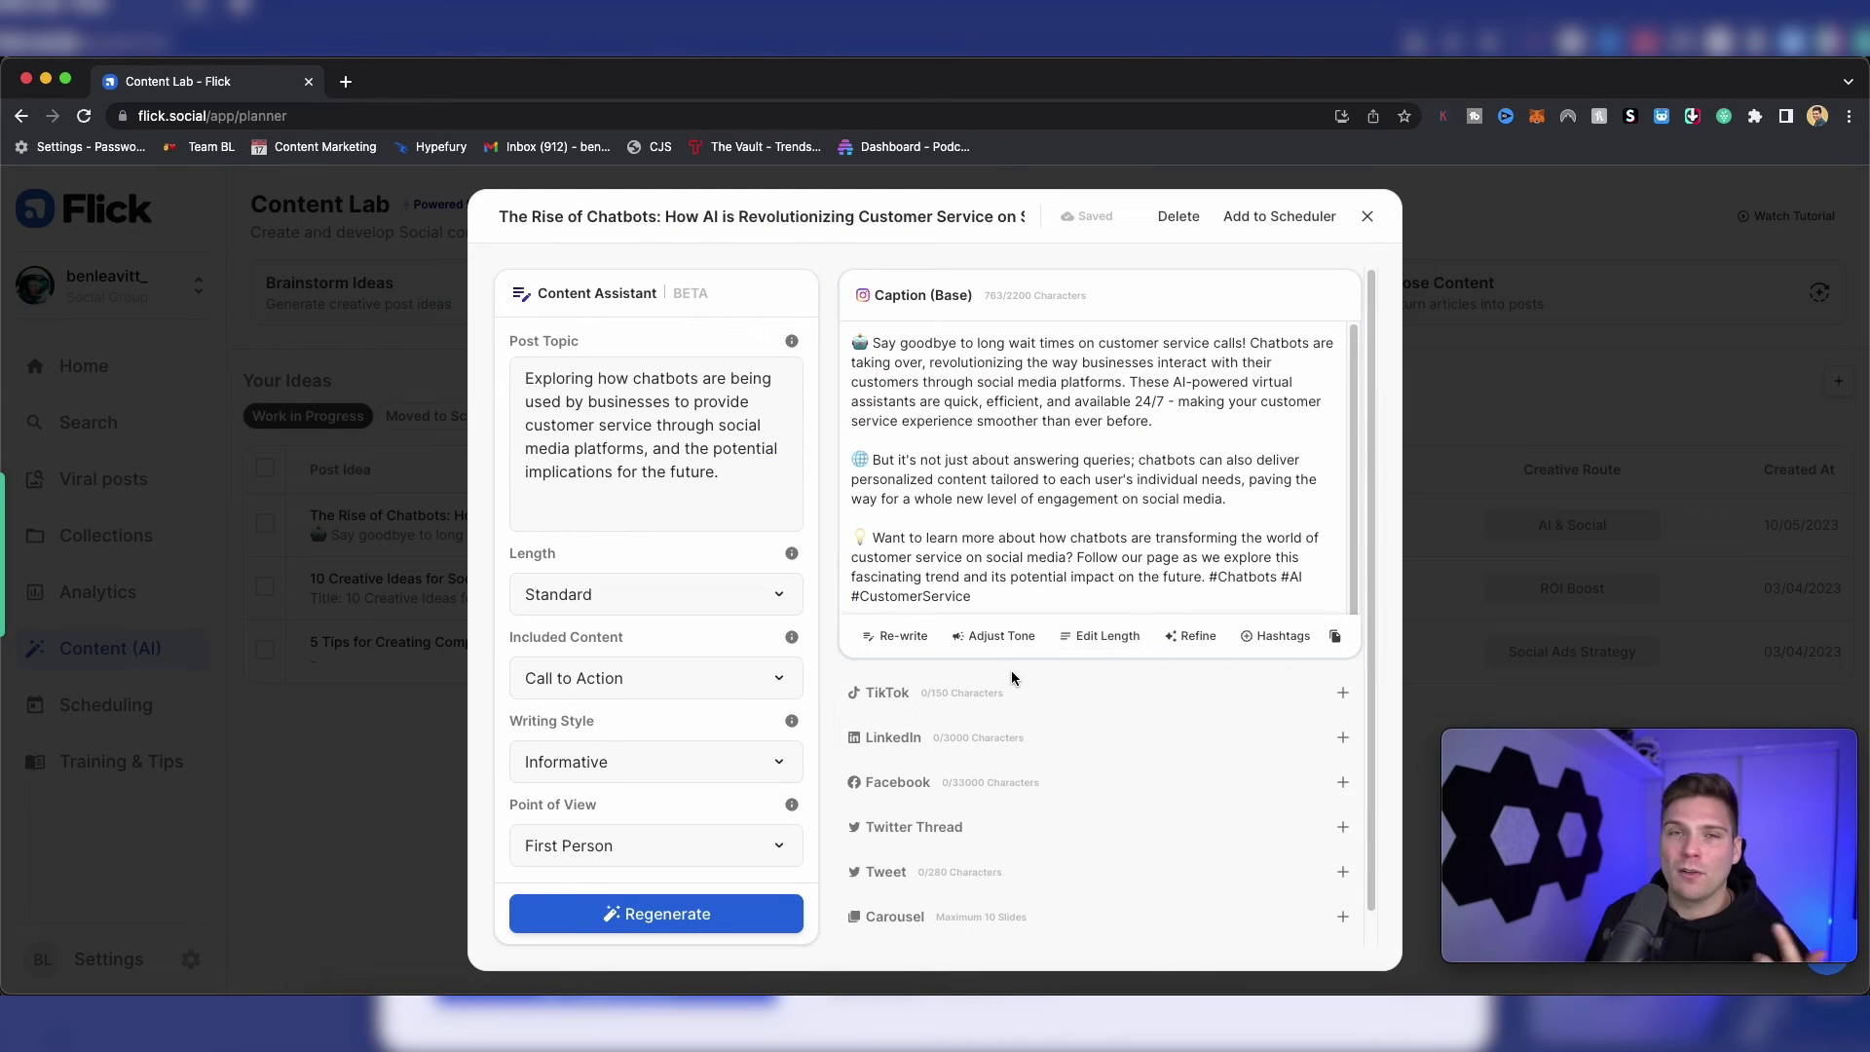
Lengthen and re-write the chatbots caption, then delete the stray 'Chat GPT LOL' text
click(1141, 638)
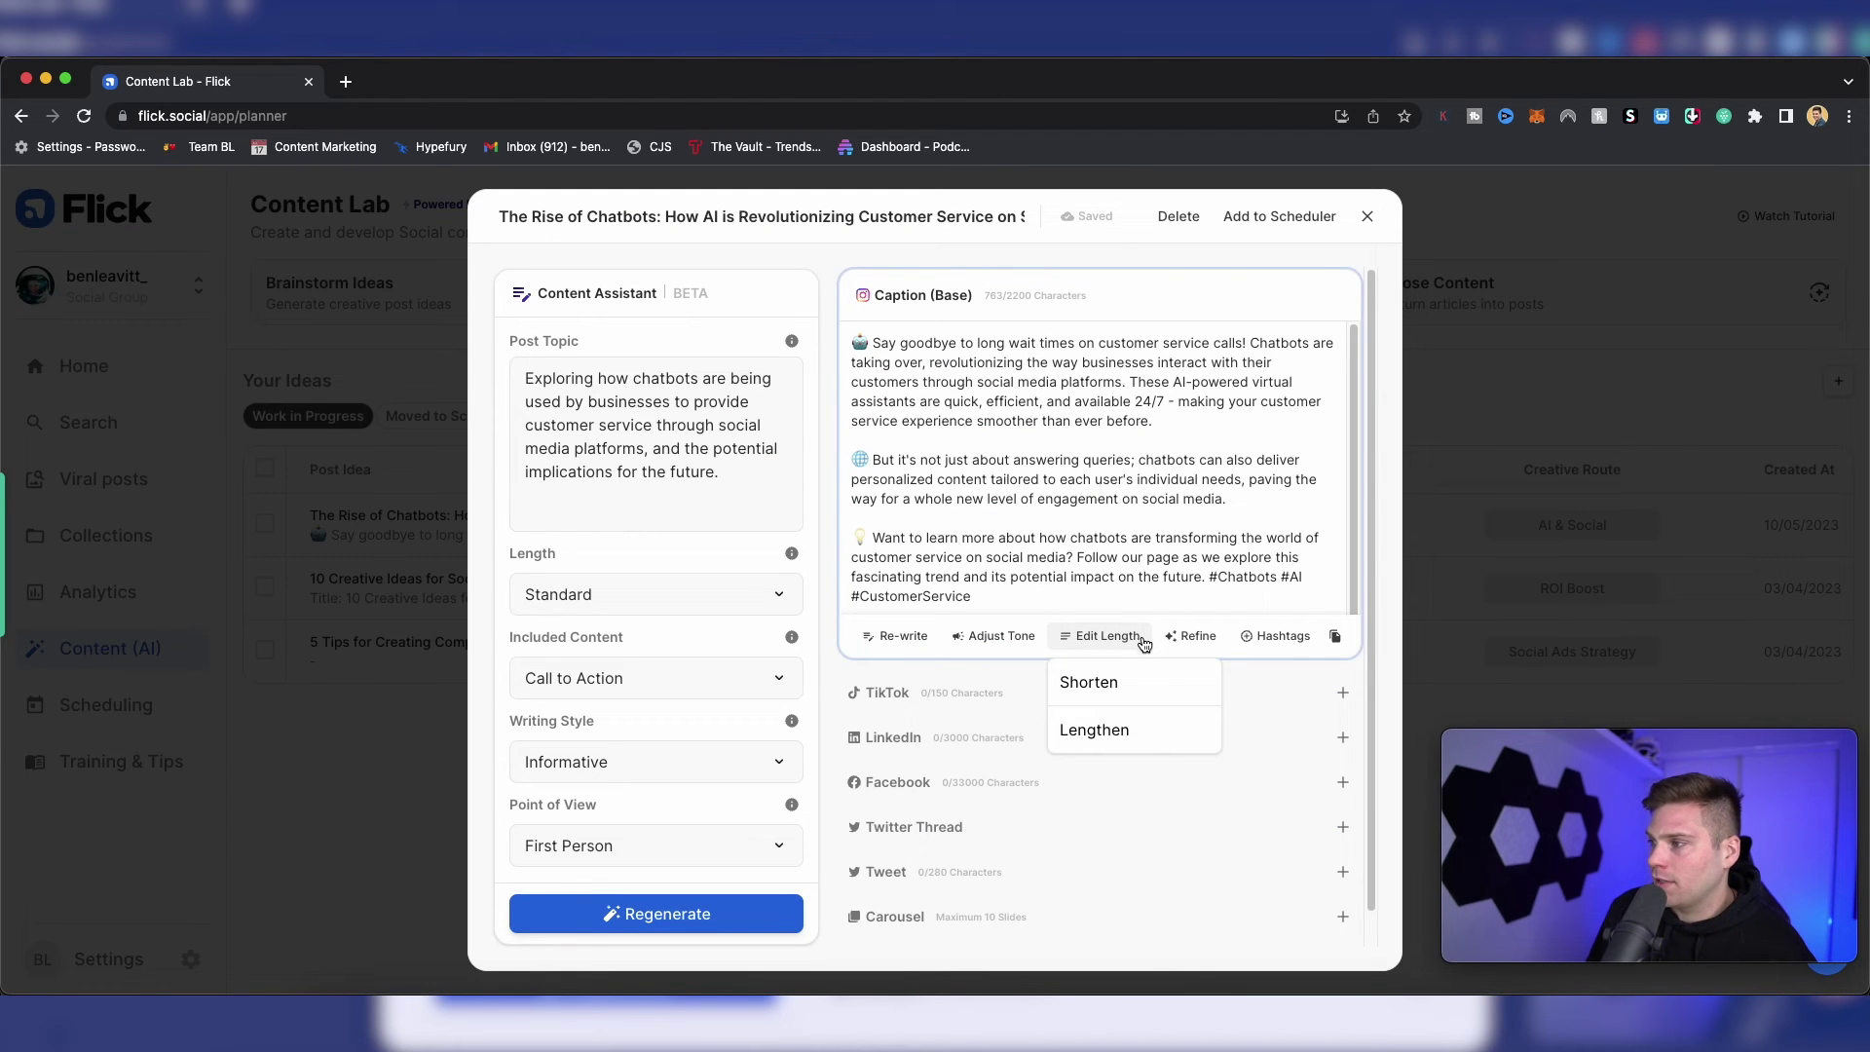
click(1114, 729)
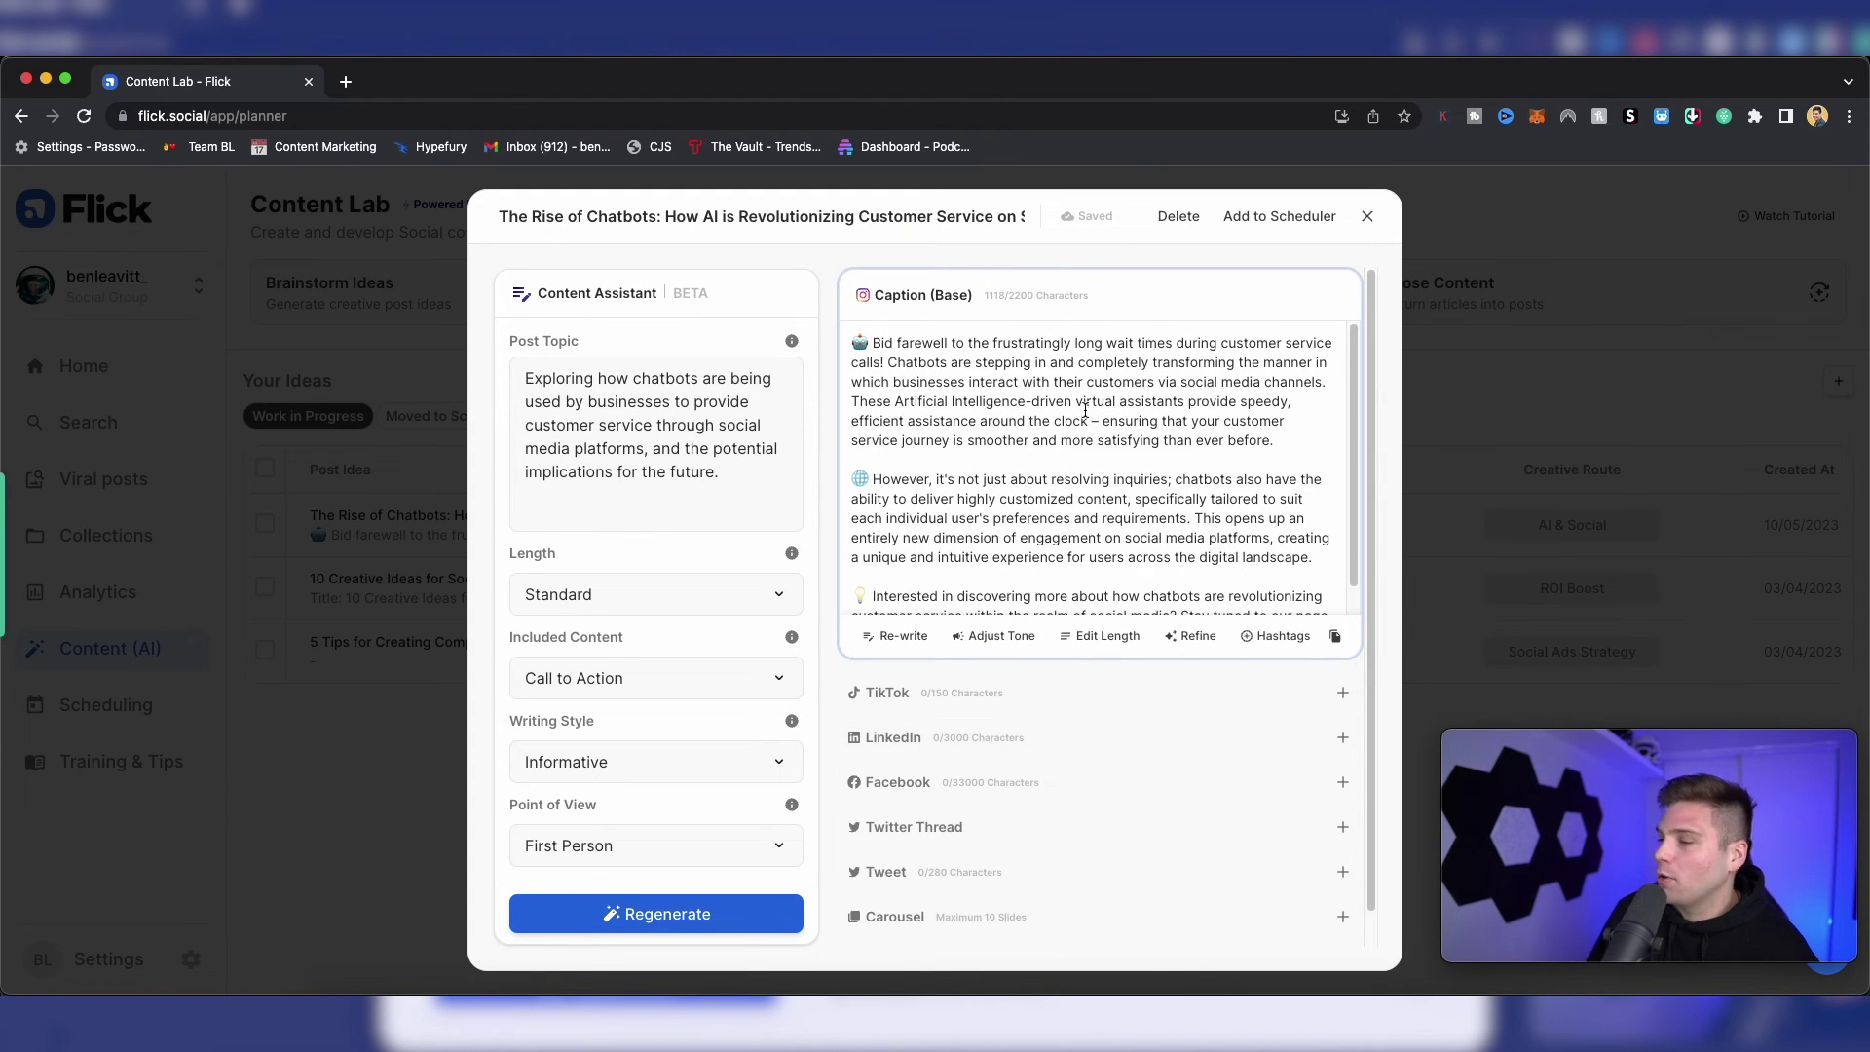
scroll(1123, 426, down, 2)
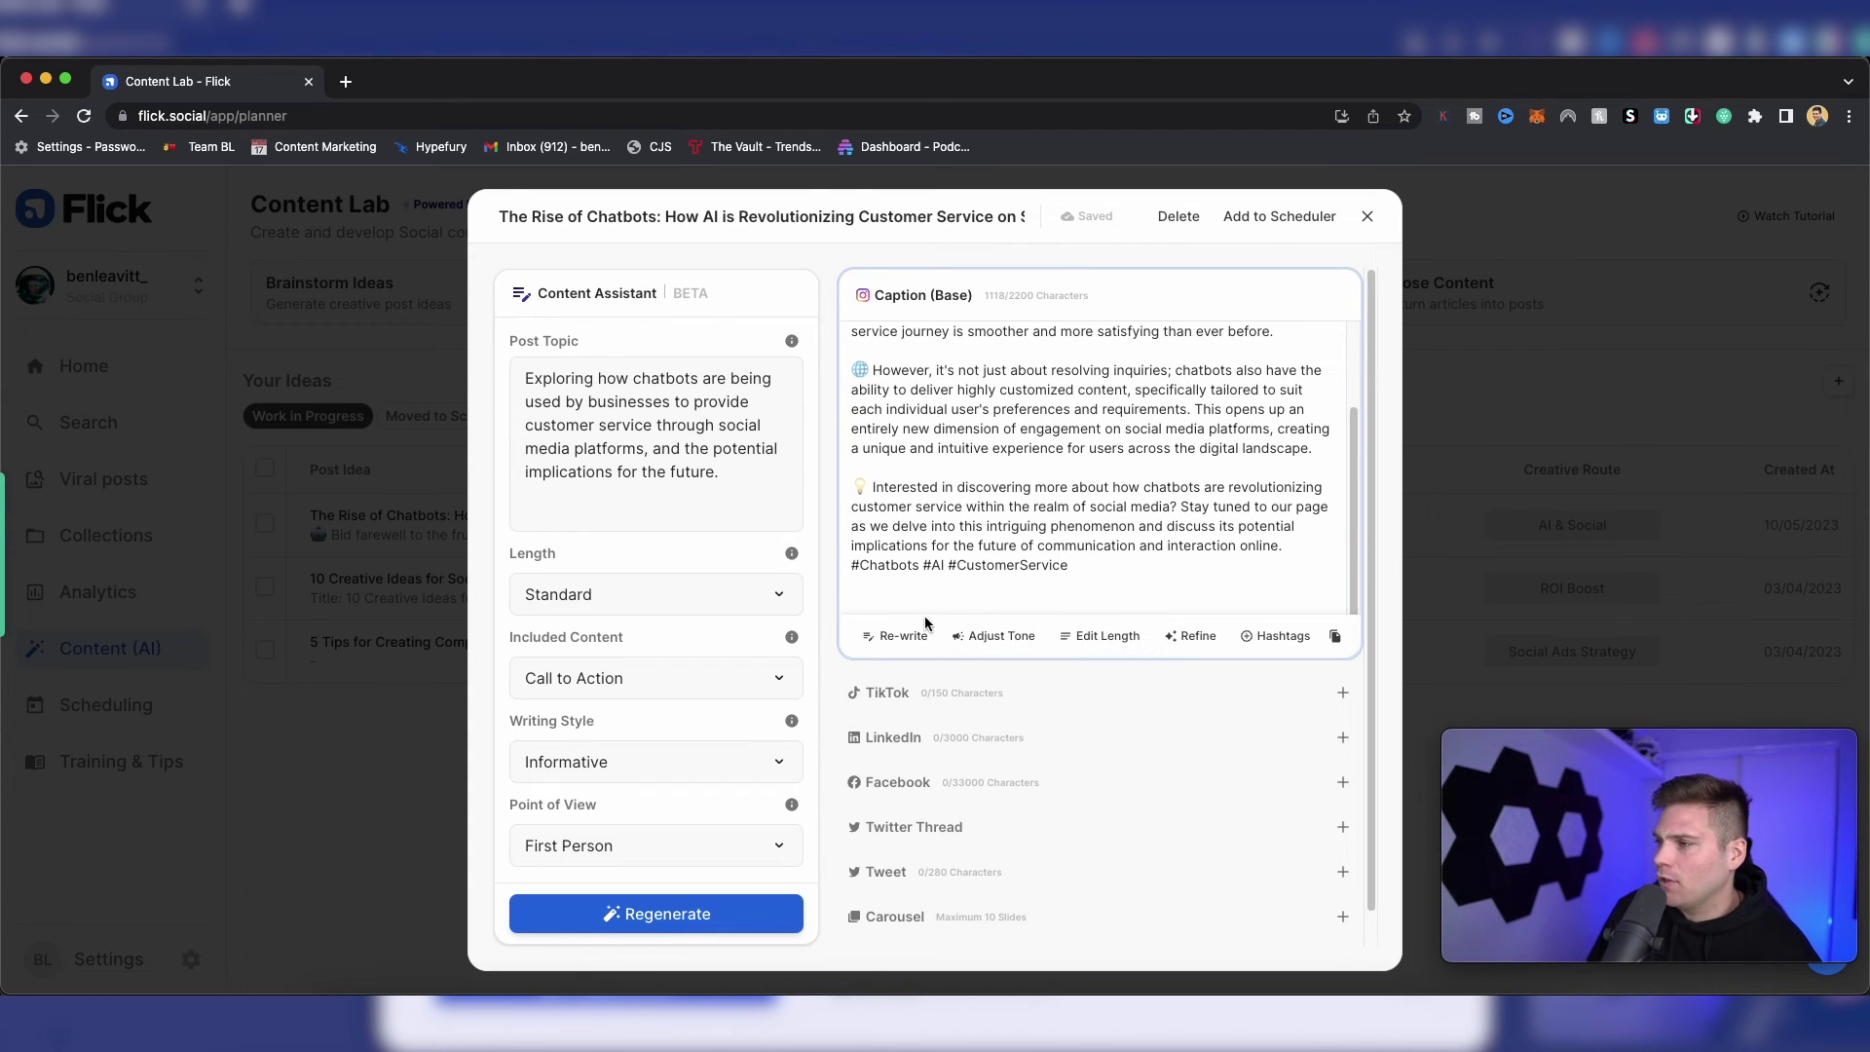
click(903, 640)
text(smoother and more satisfying experience. Chat GPT LOL)
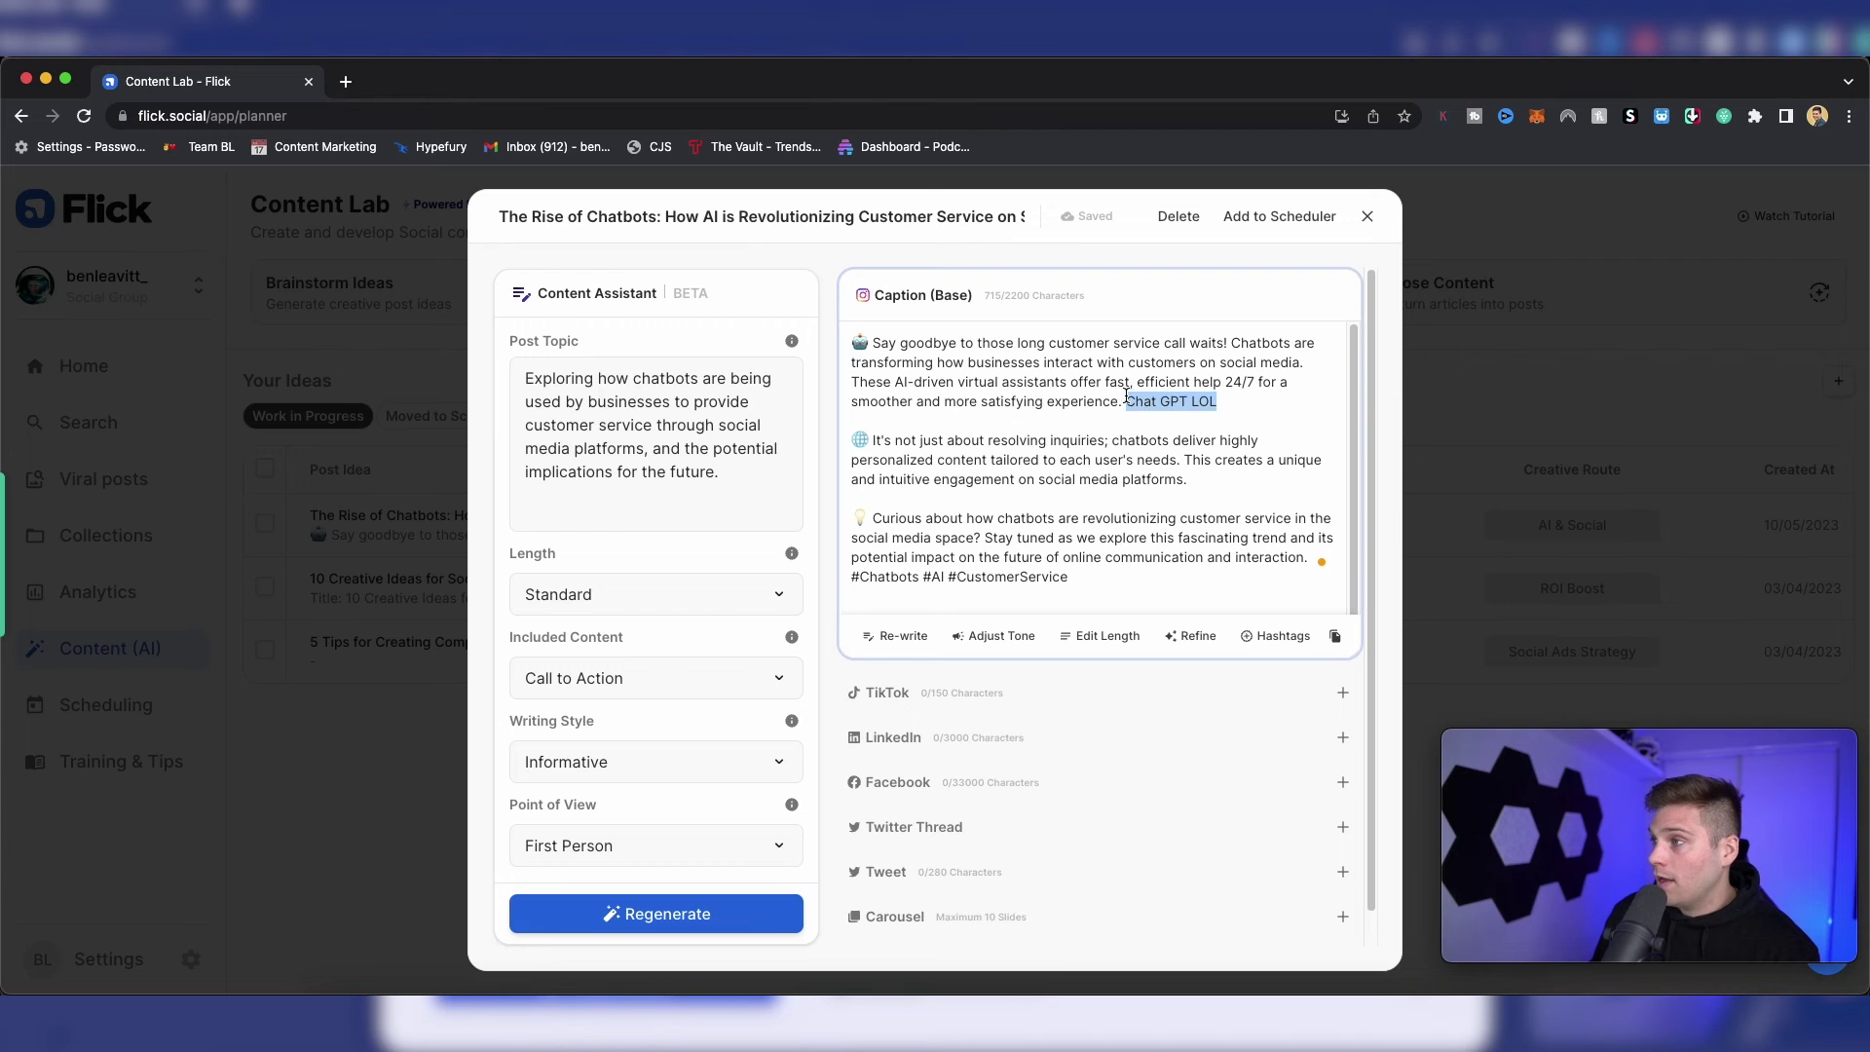
key(BackSpace)
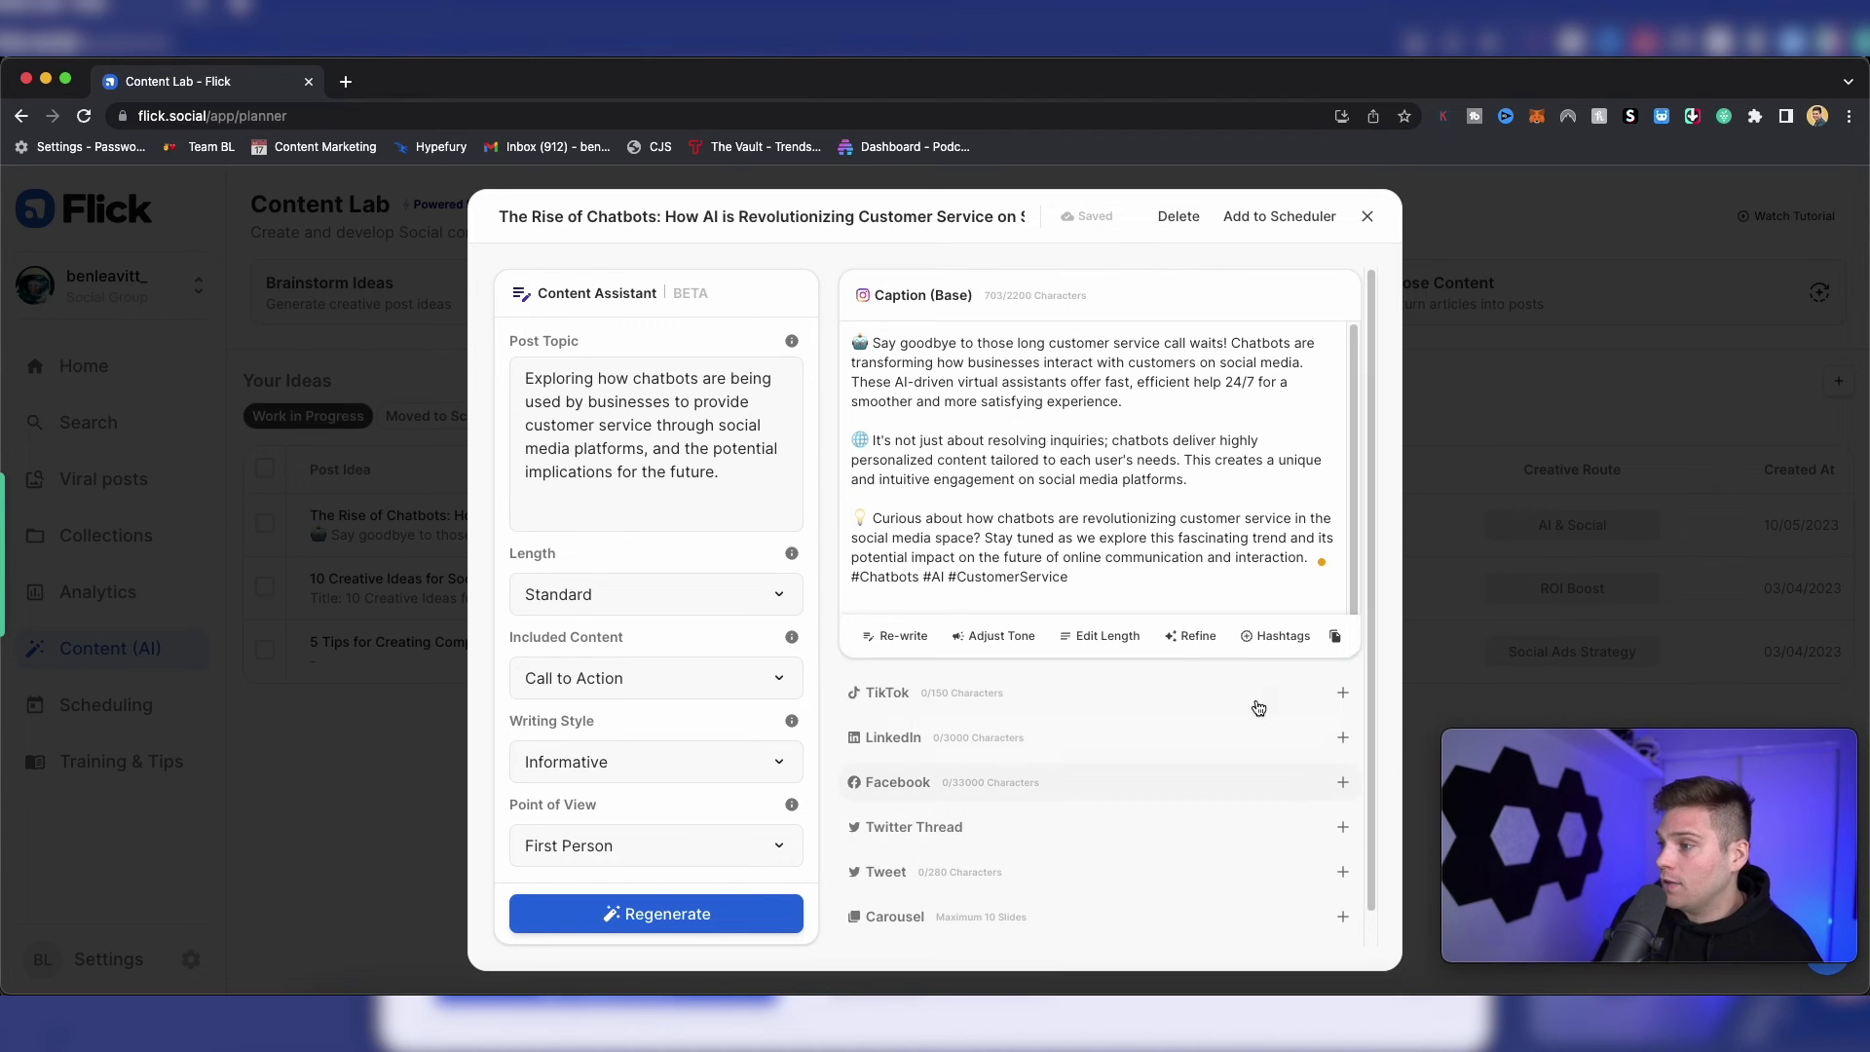
Generate a LinkedIn version of the chatbots caption ending with #Chatbots #AI #CustomerService
click(1343, 741)
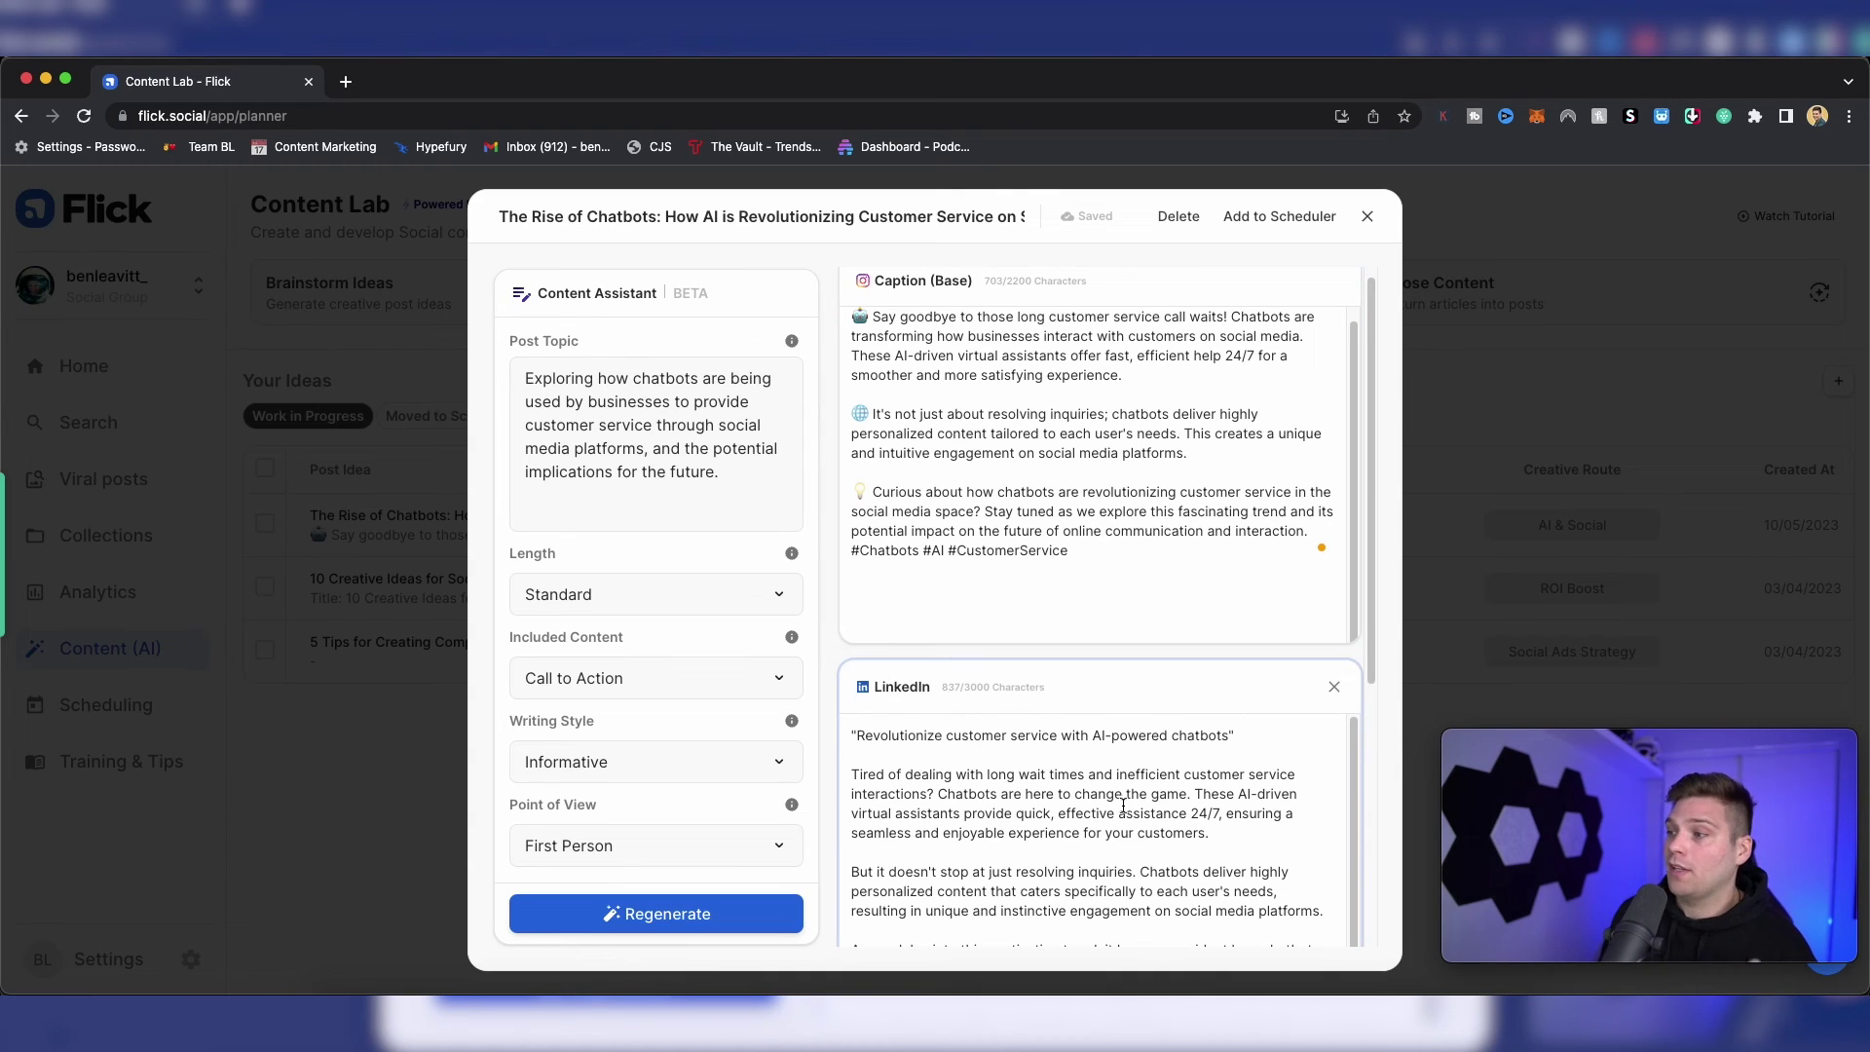
scroll(1120, 804, up, 1)
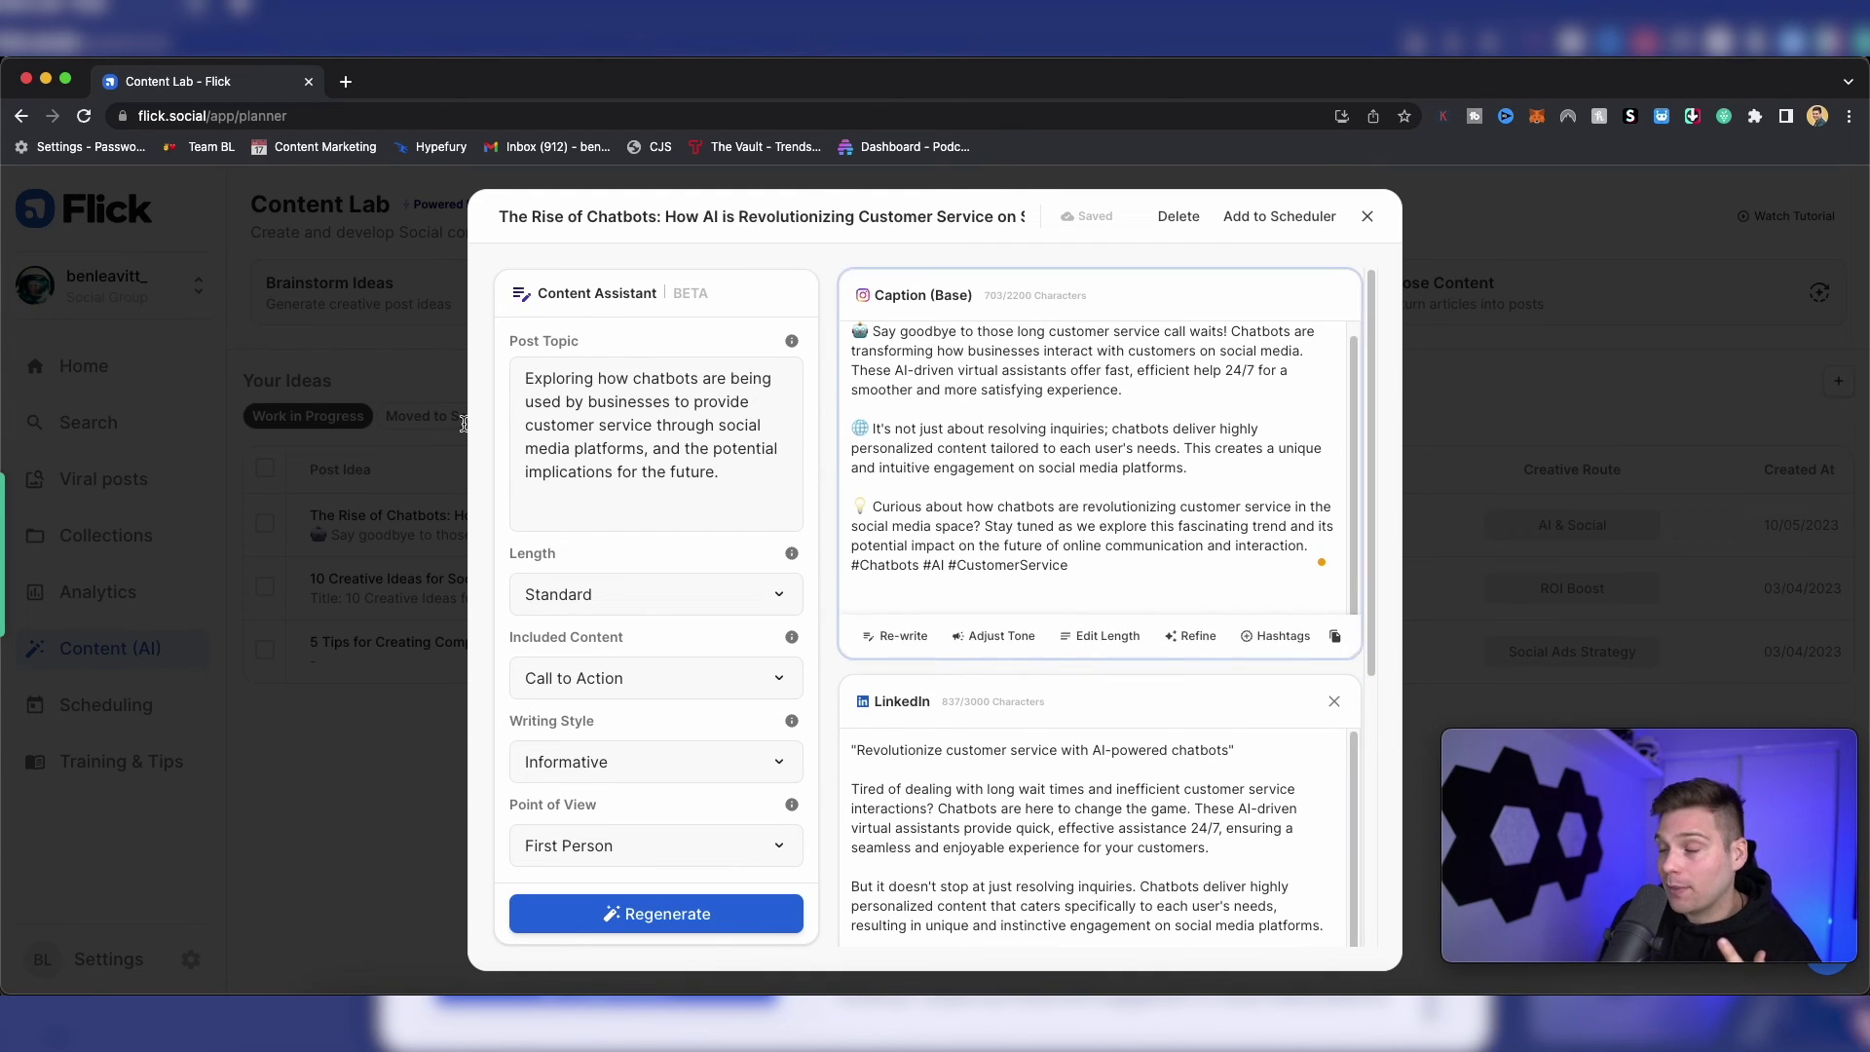
scroll(1044, 803, down, 1)
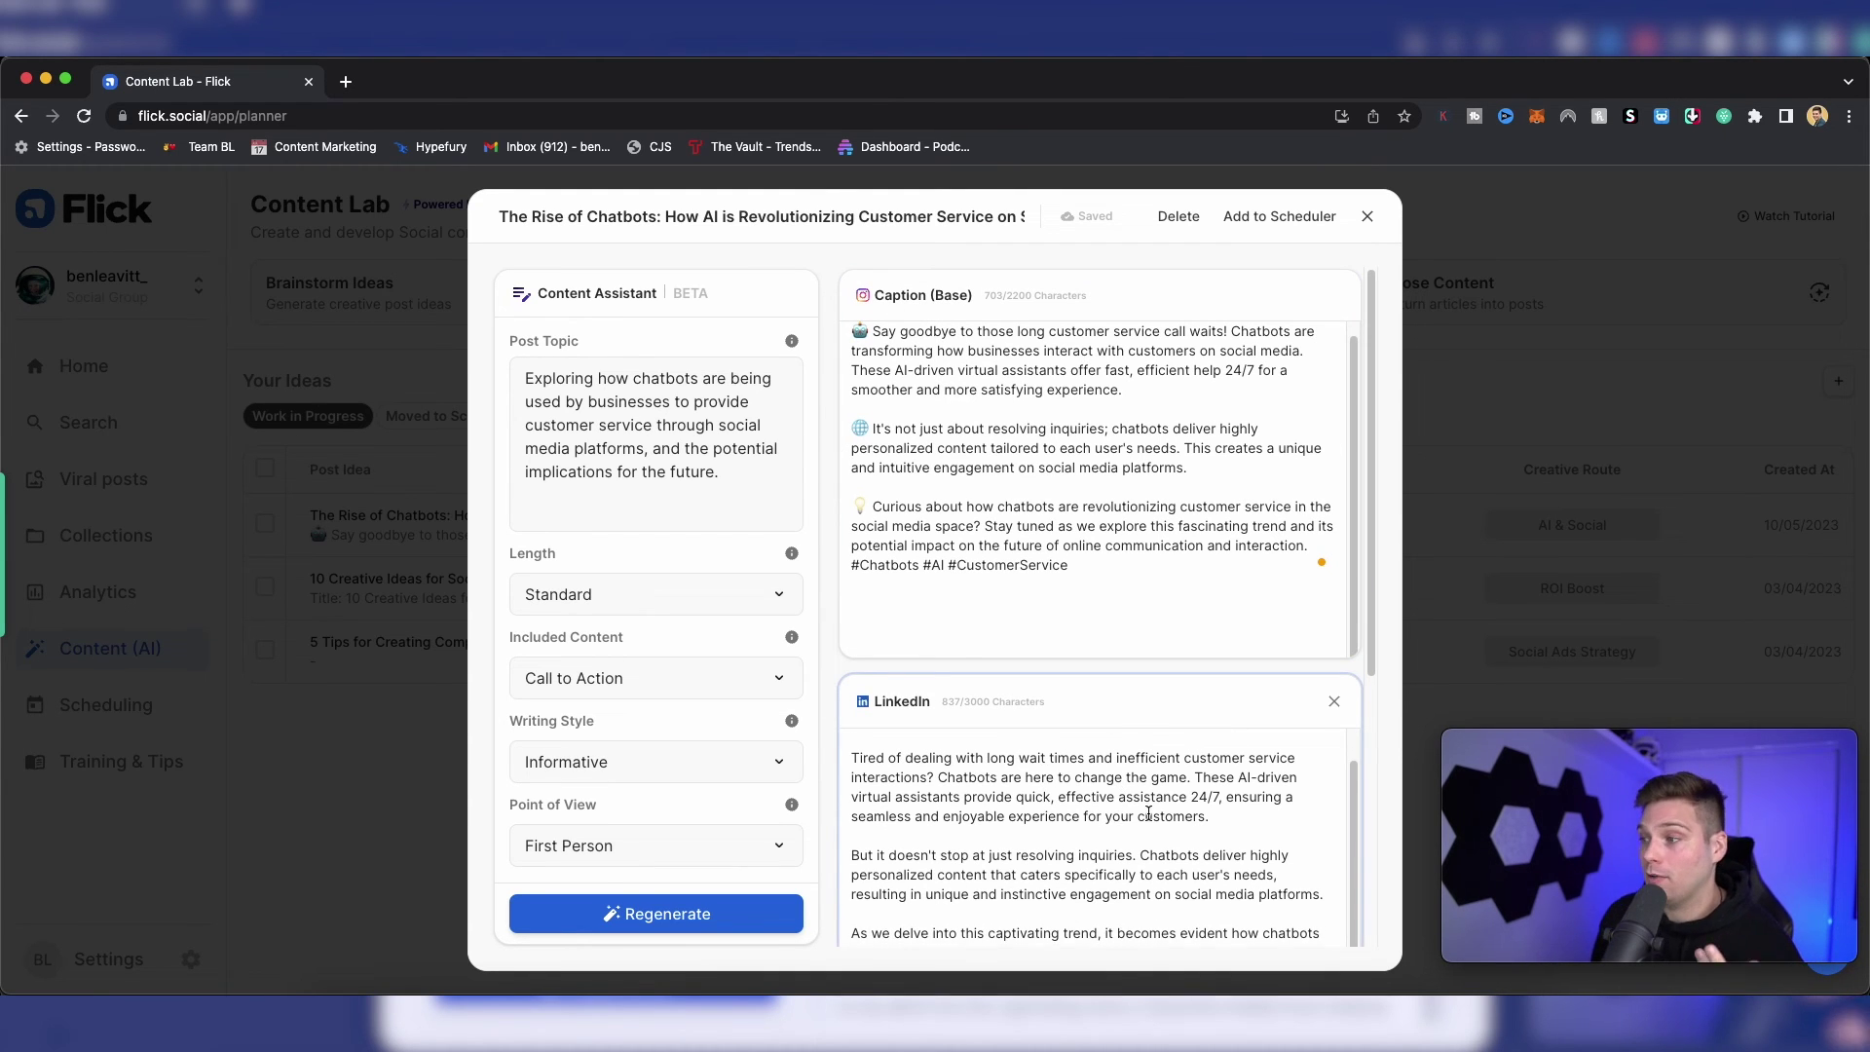
scroll(1169, 789, up, 1)
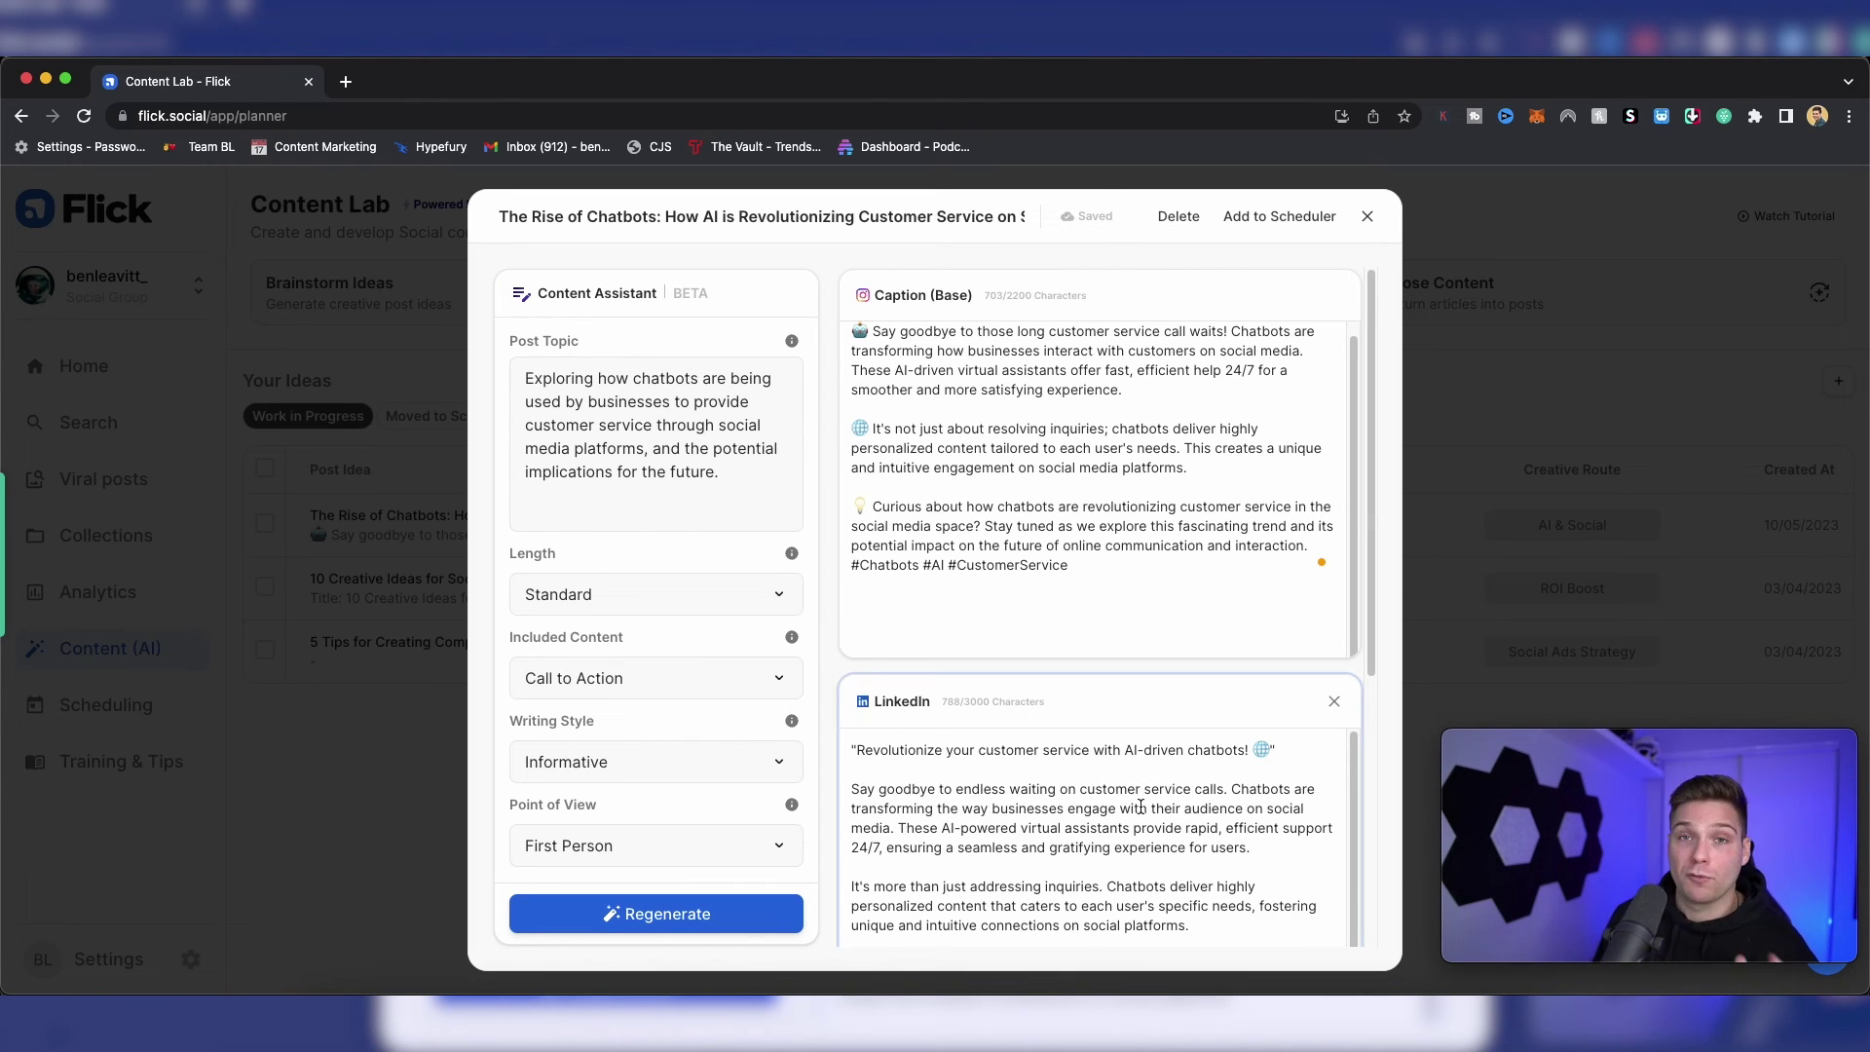
scroll(1256, 612, down, 3)
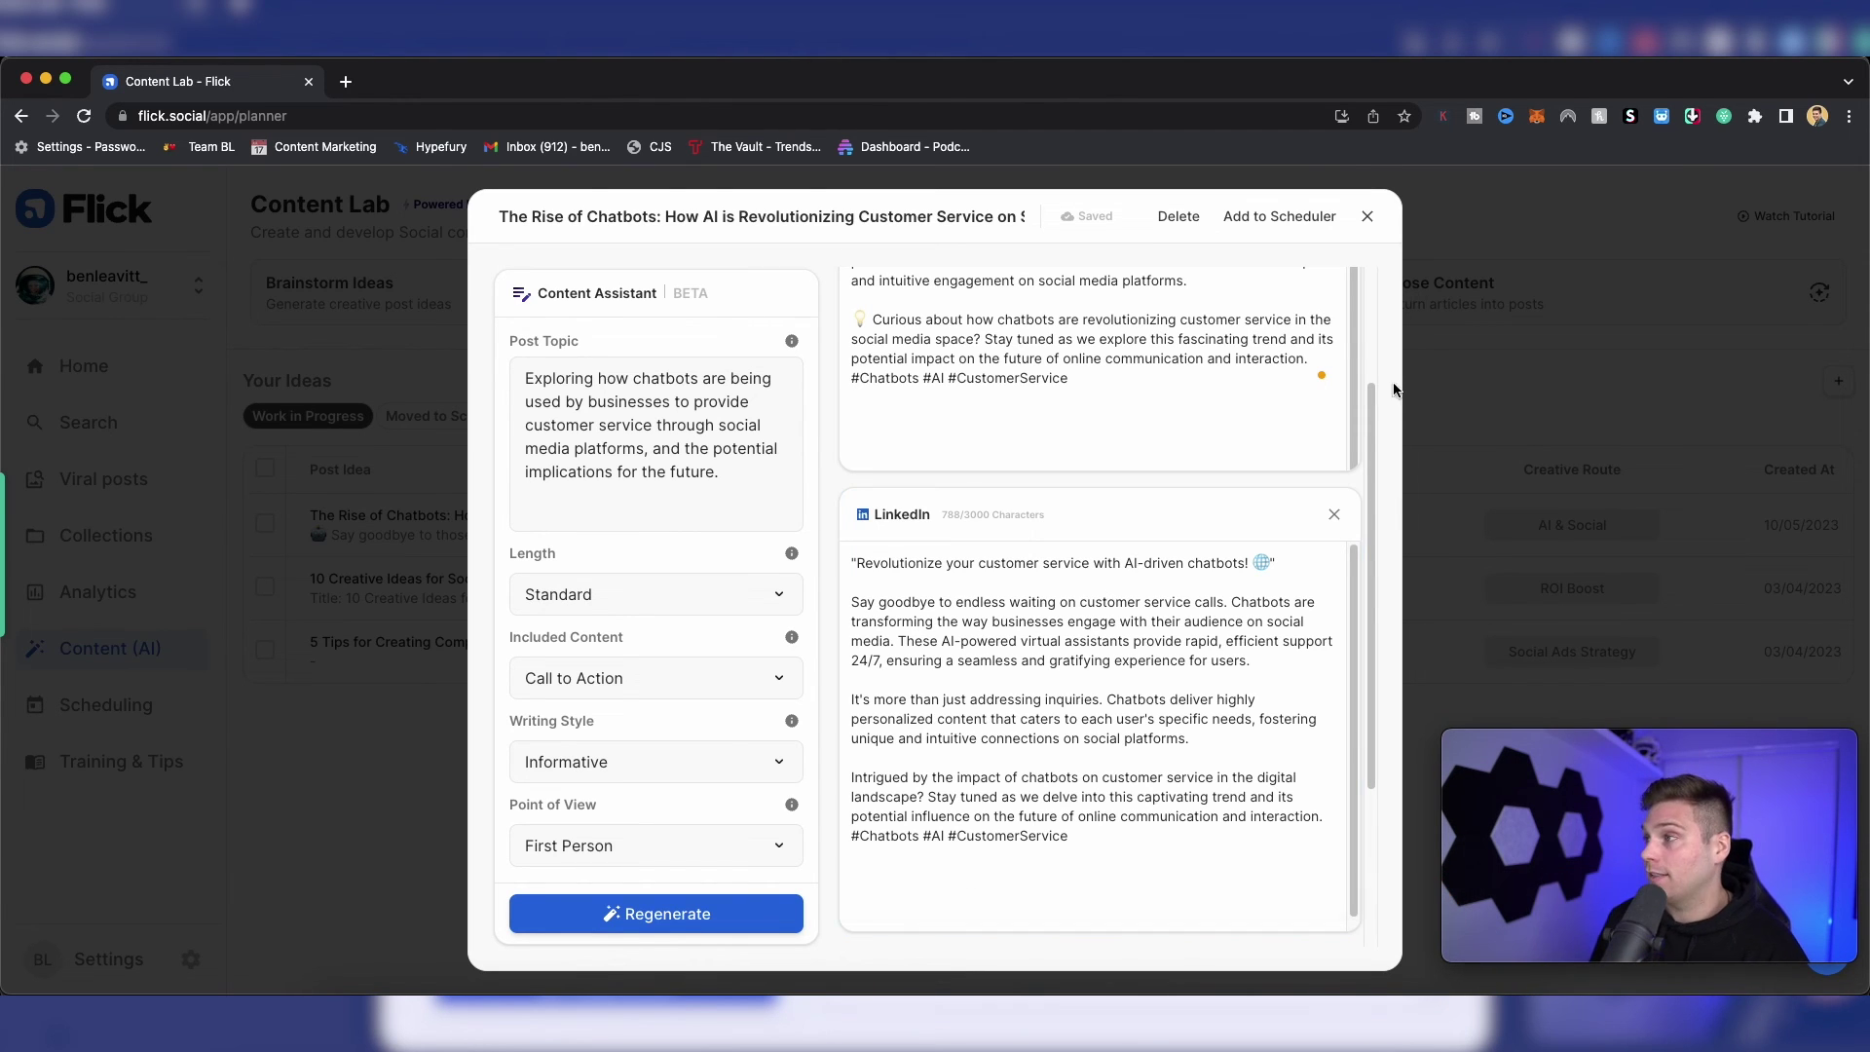
Send the chatbots idea to the scheduler, check both idea tabs, and go to Scheduling
click(1281, 217)
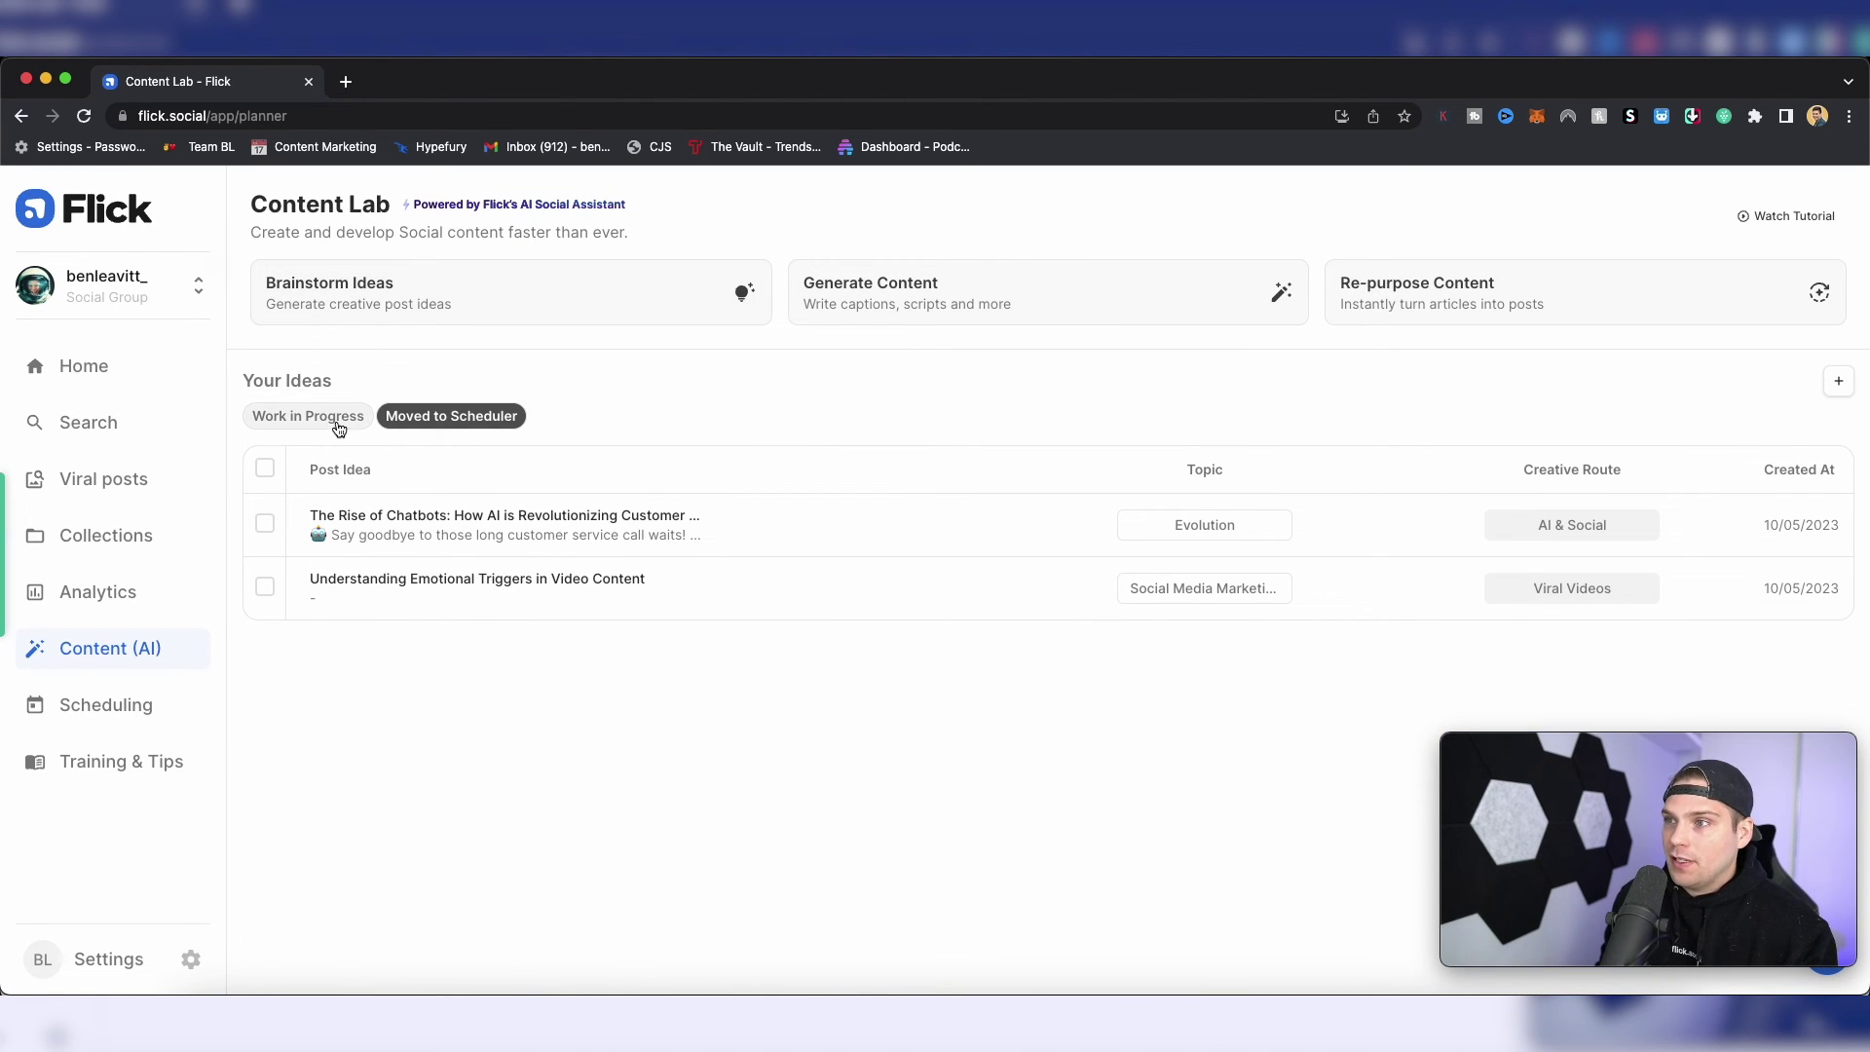
click(339, 425)
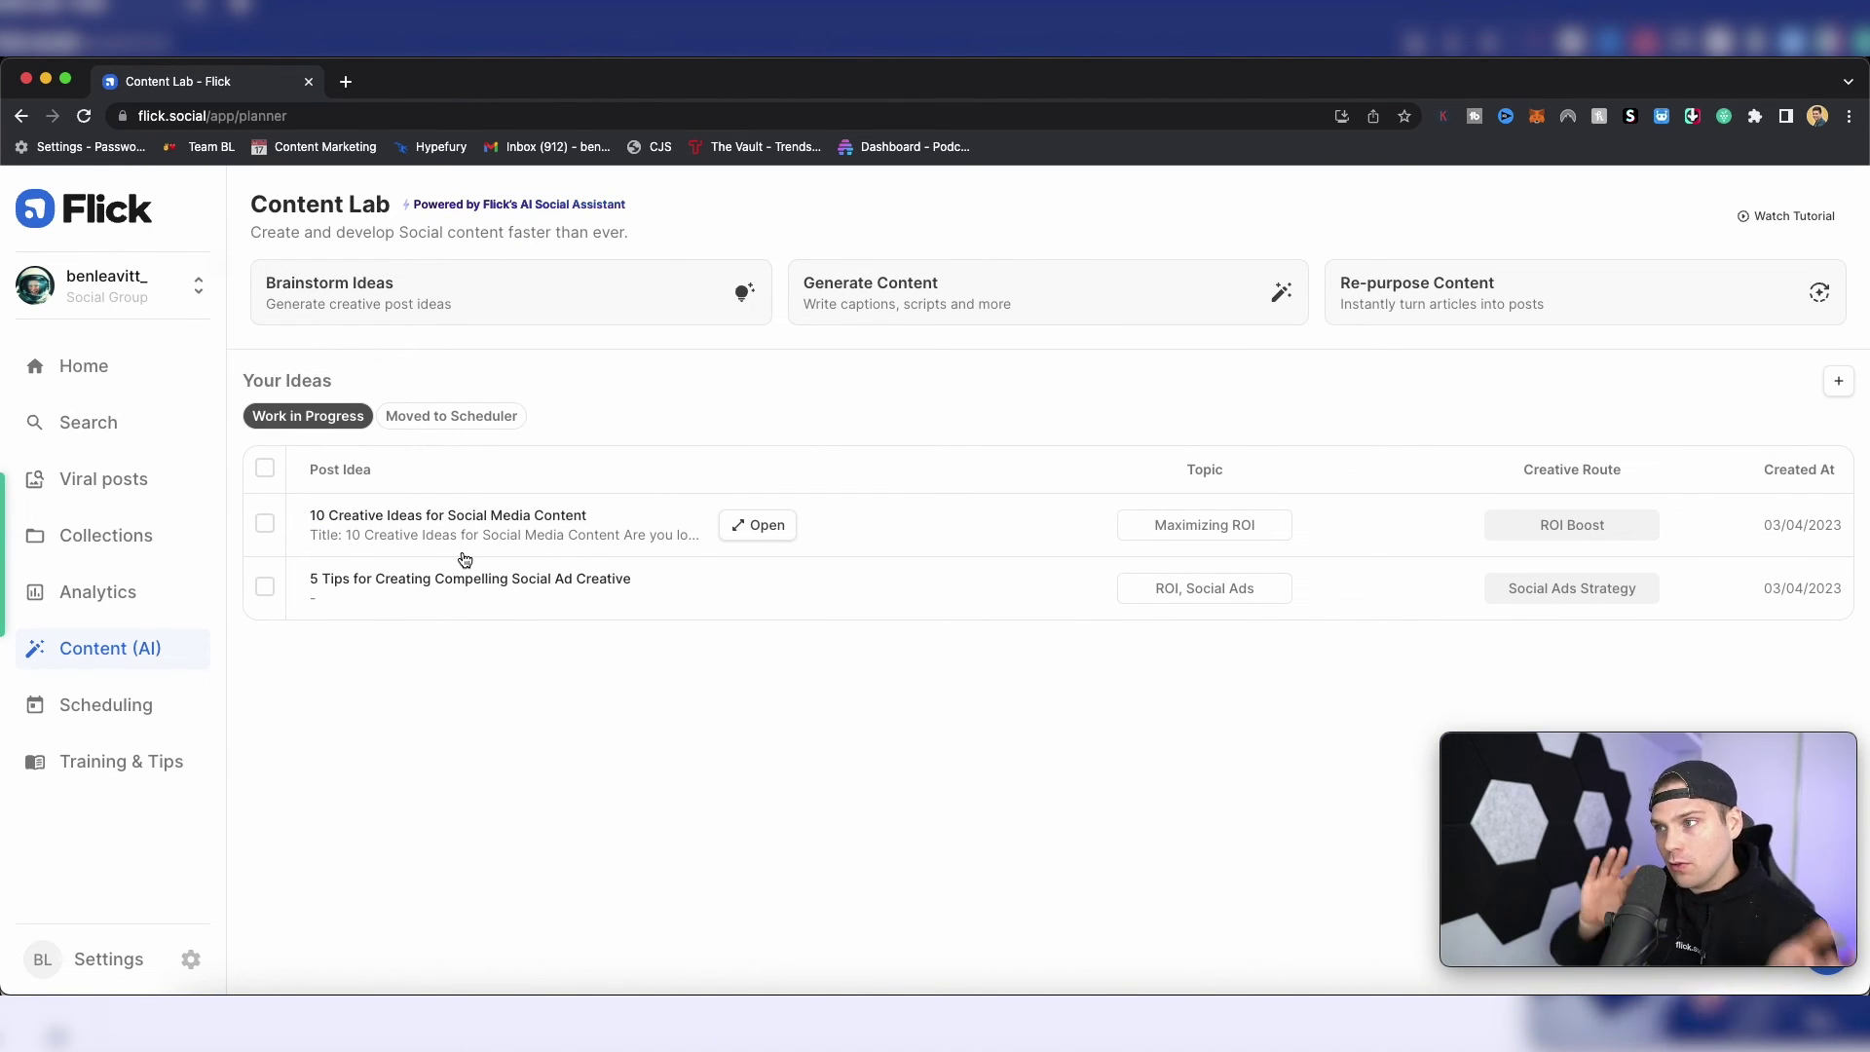
click(463, 430)
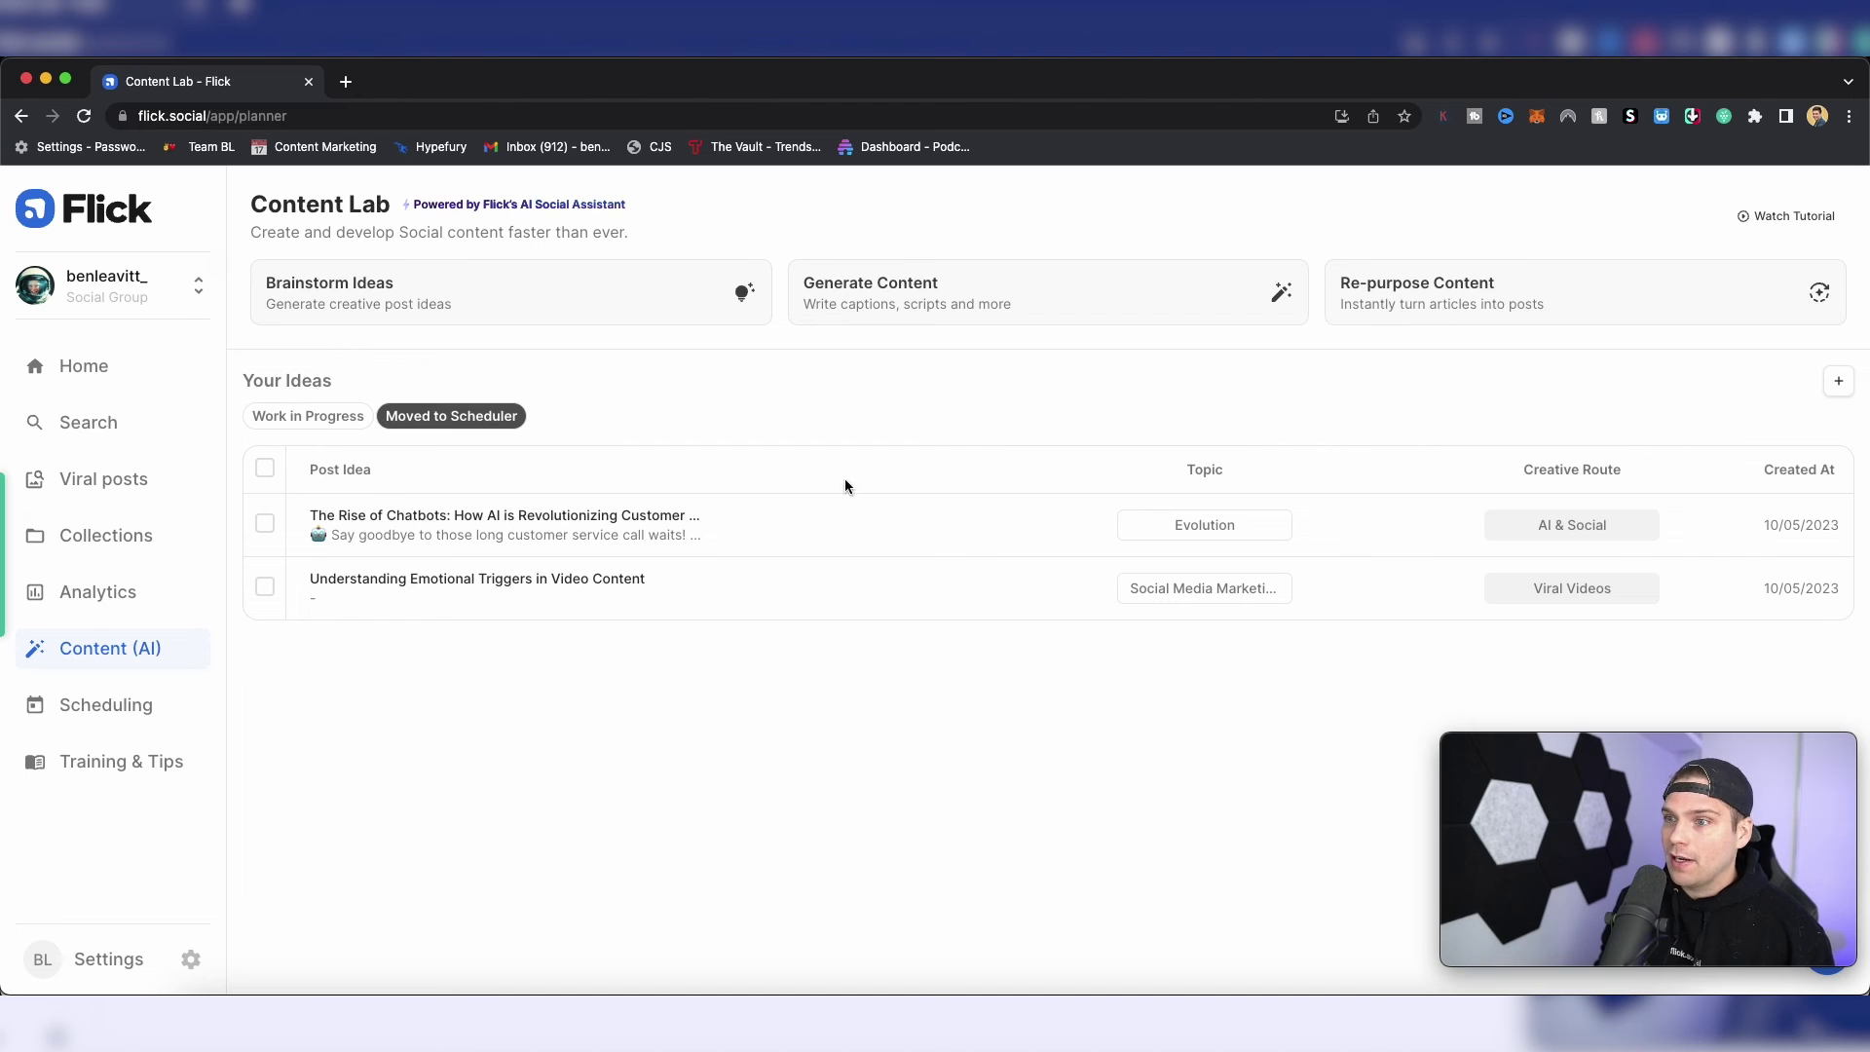
mouse_move(583, 538)
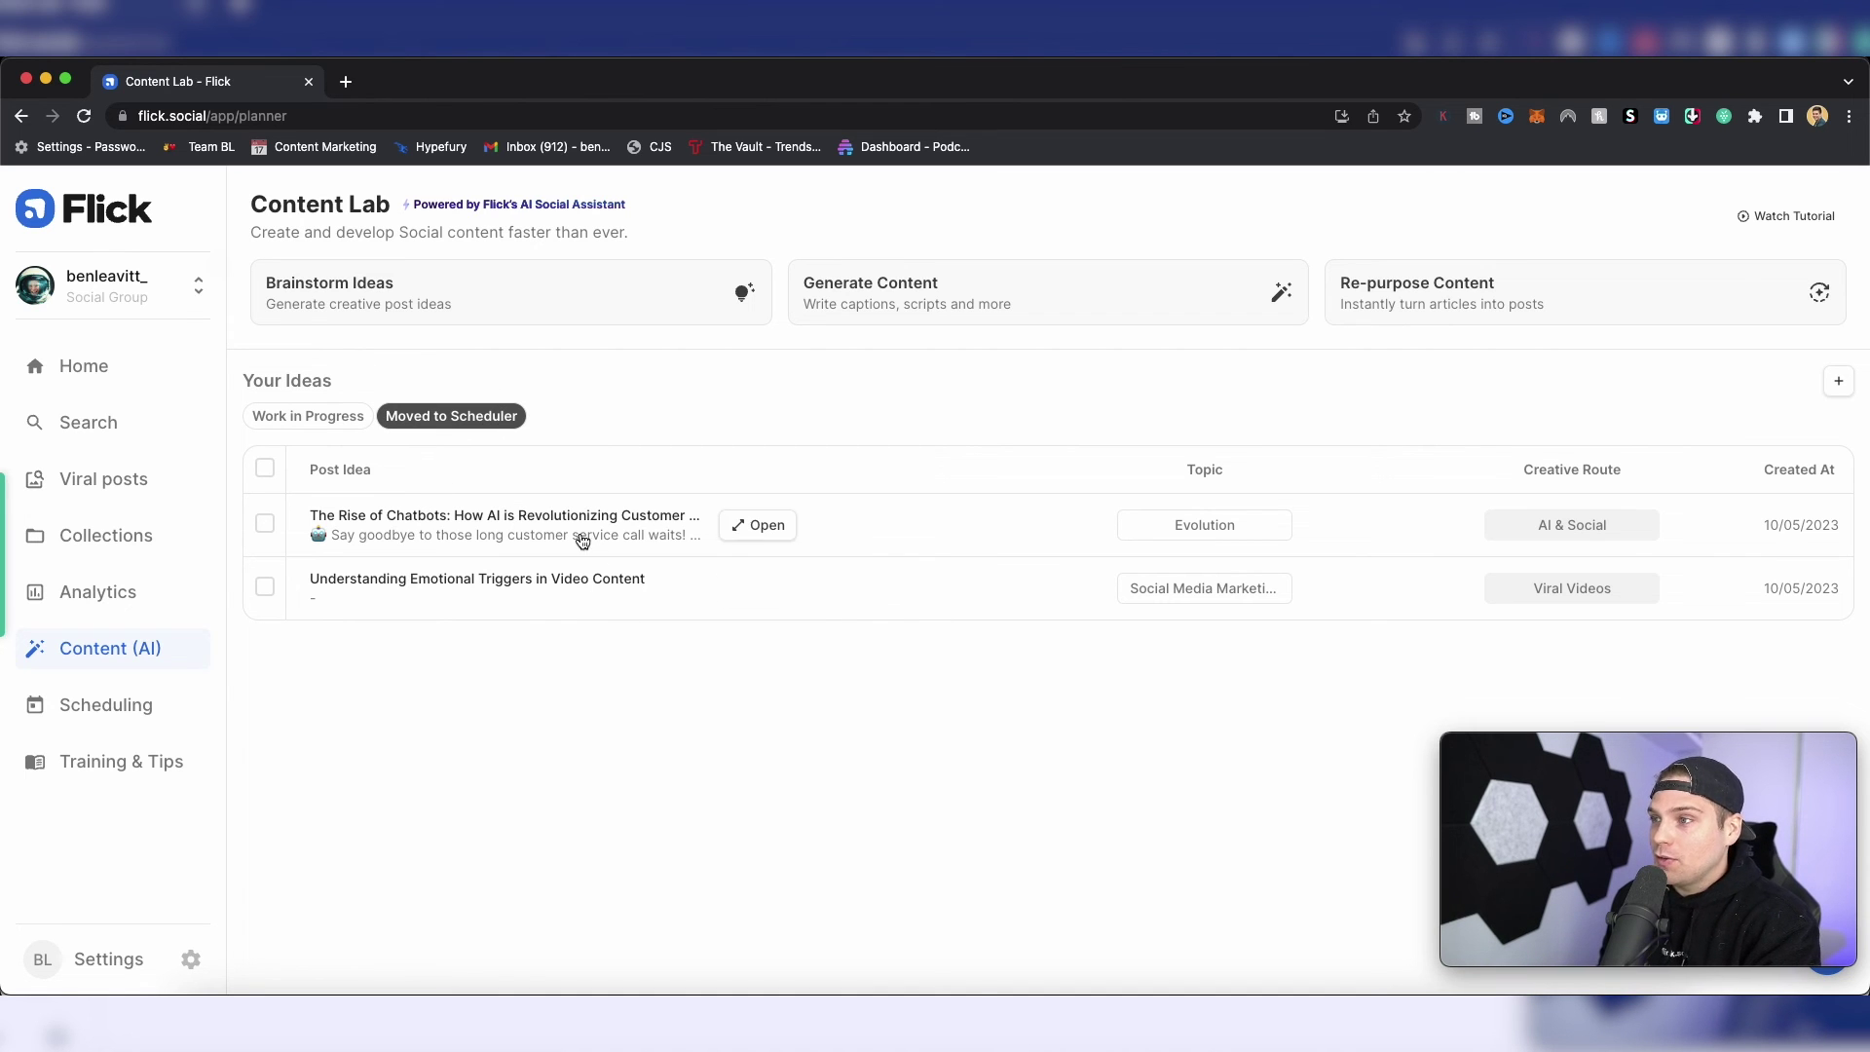
click(126, 720)
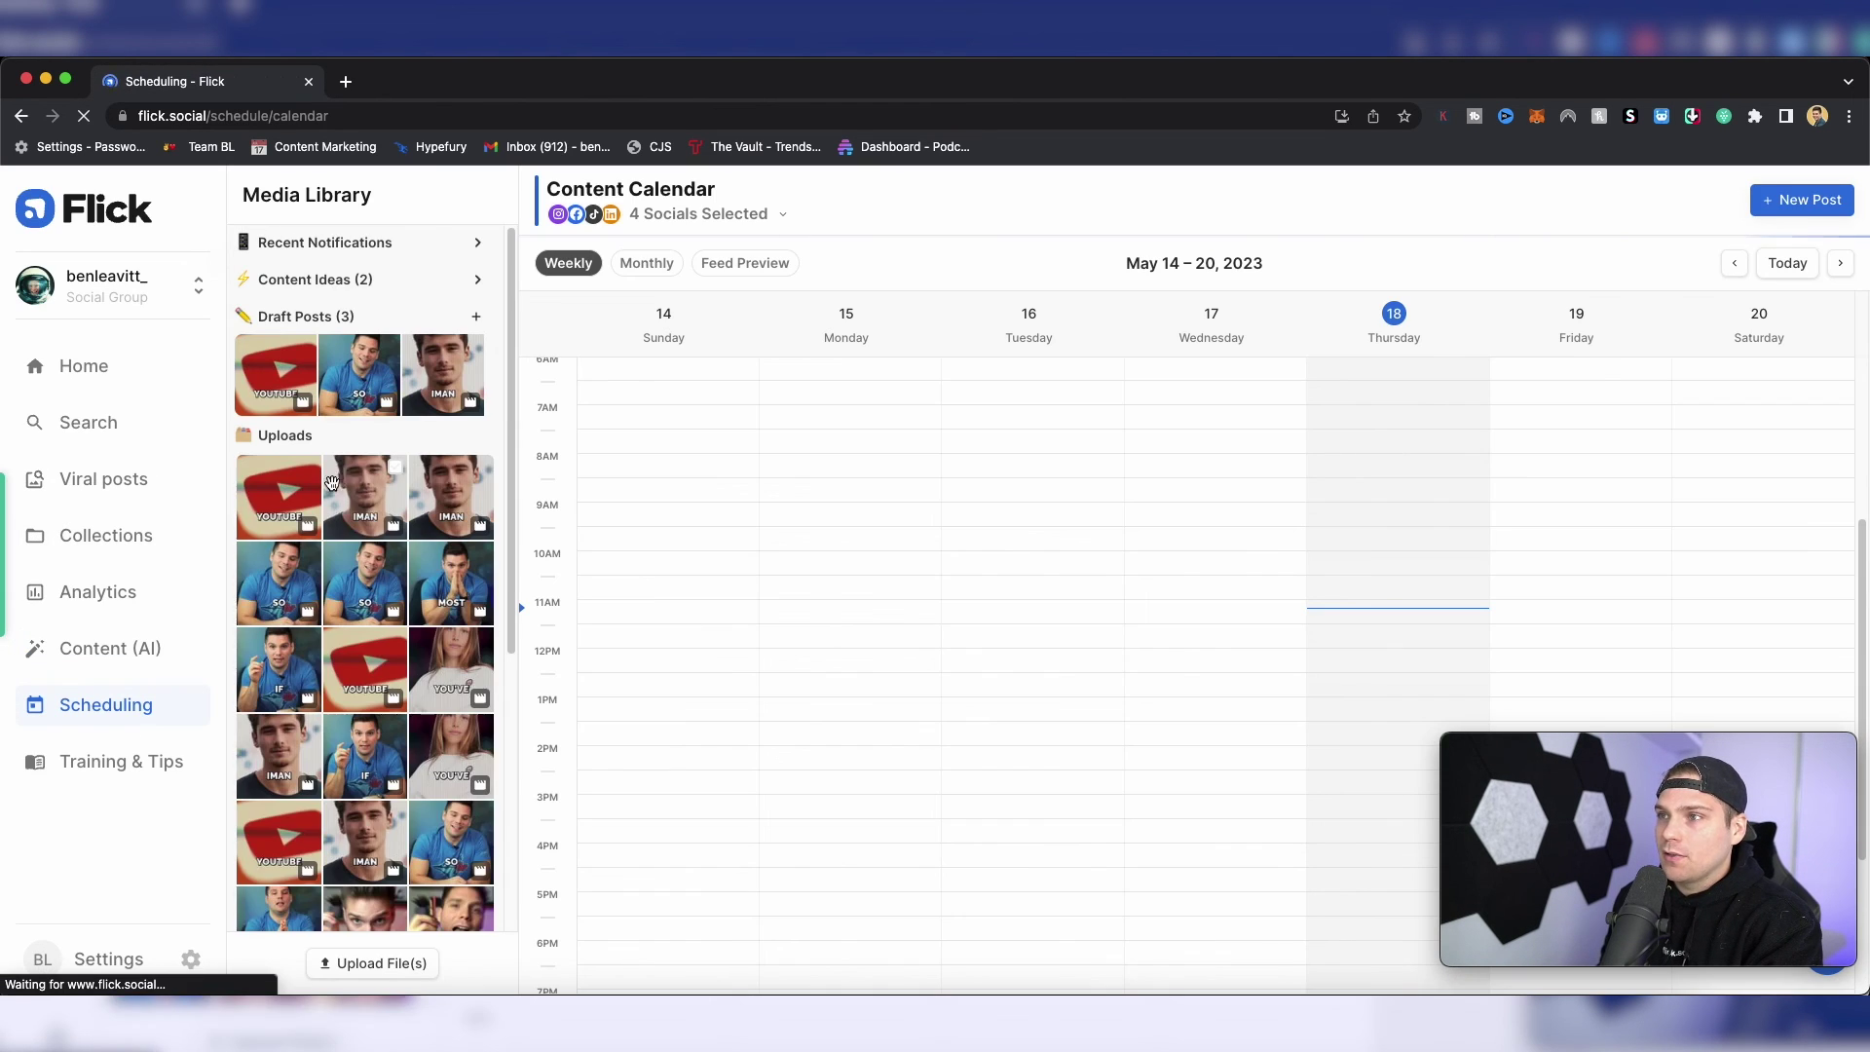
Start a post from the chatbot content idea, removing its Instagram, Facebook and TikTok versions
click(375, 279)
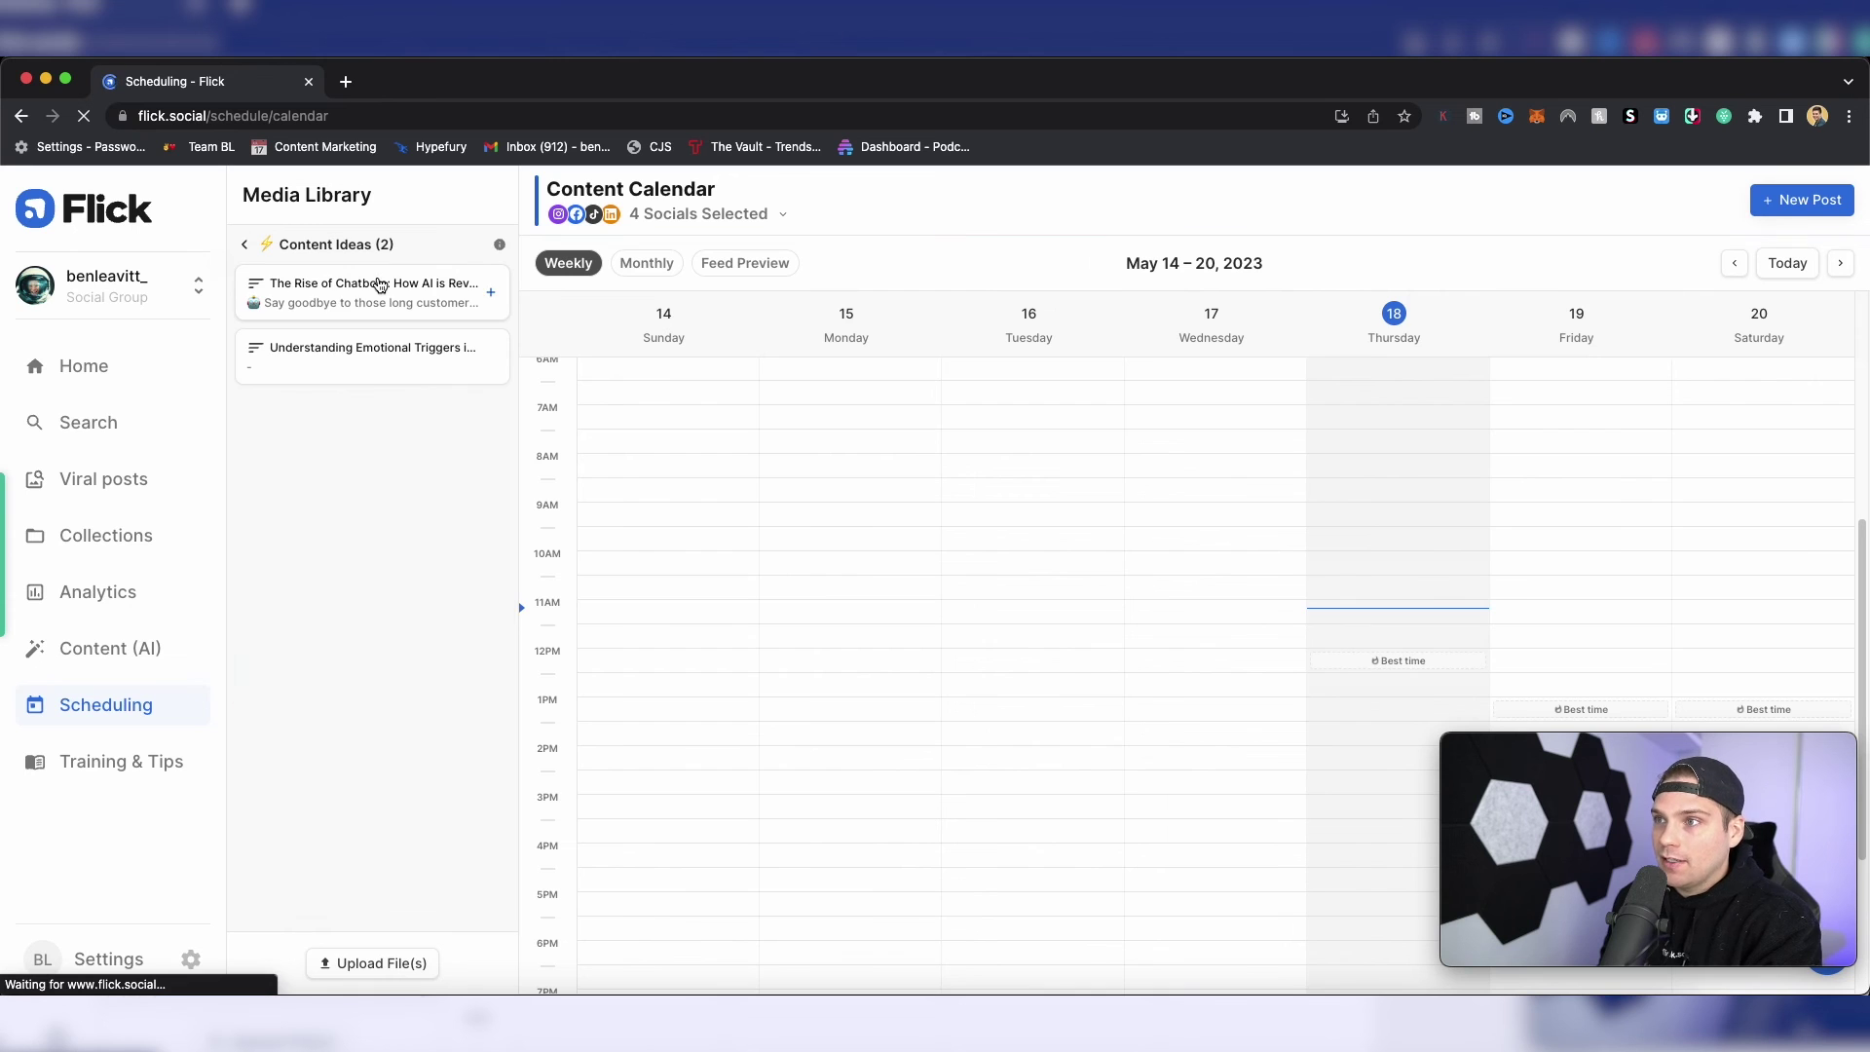
click(490, 298)
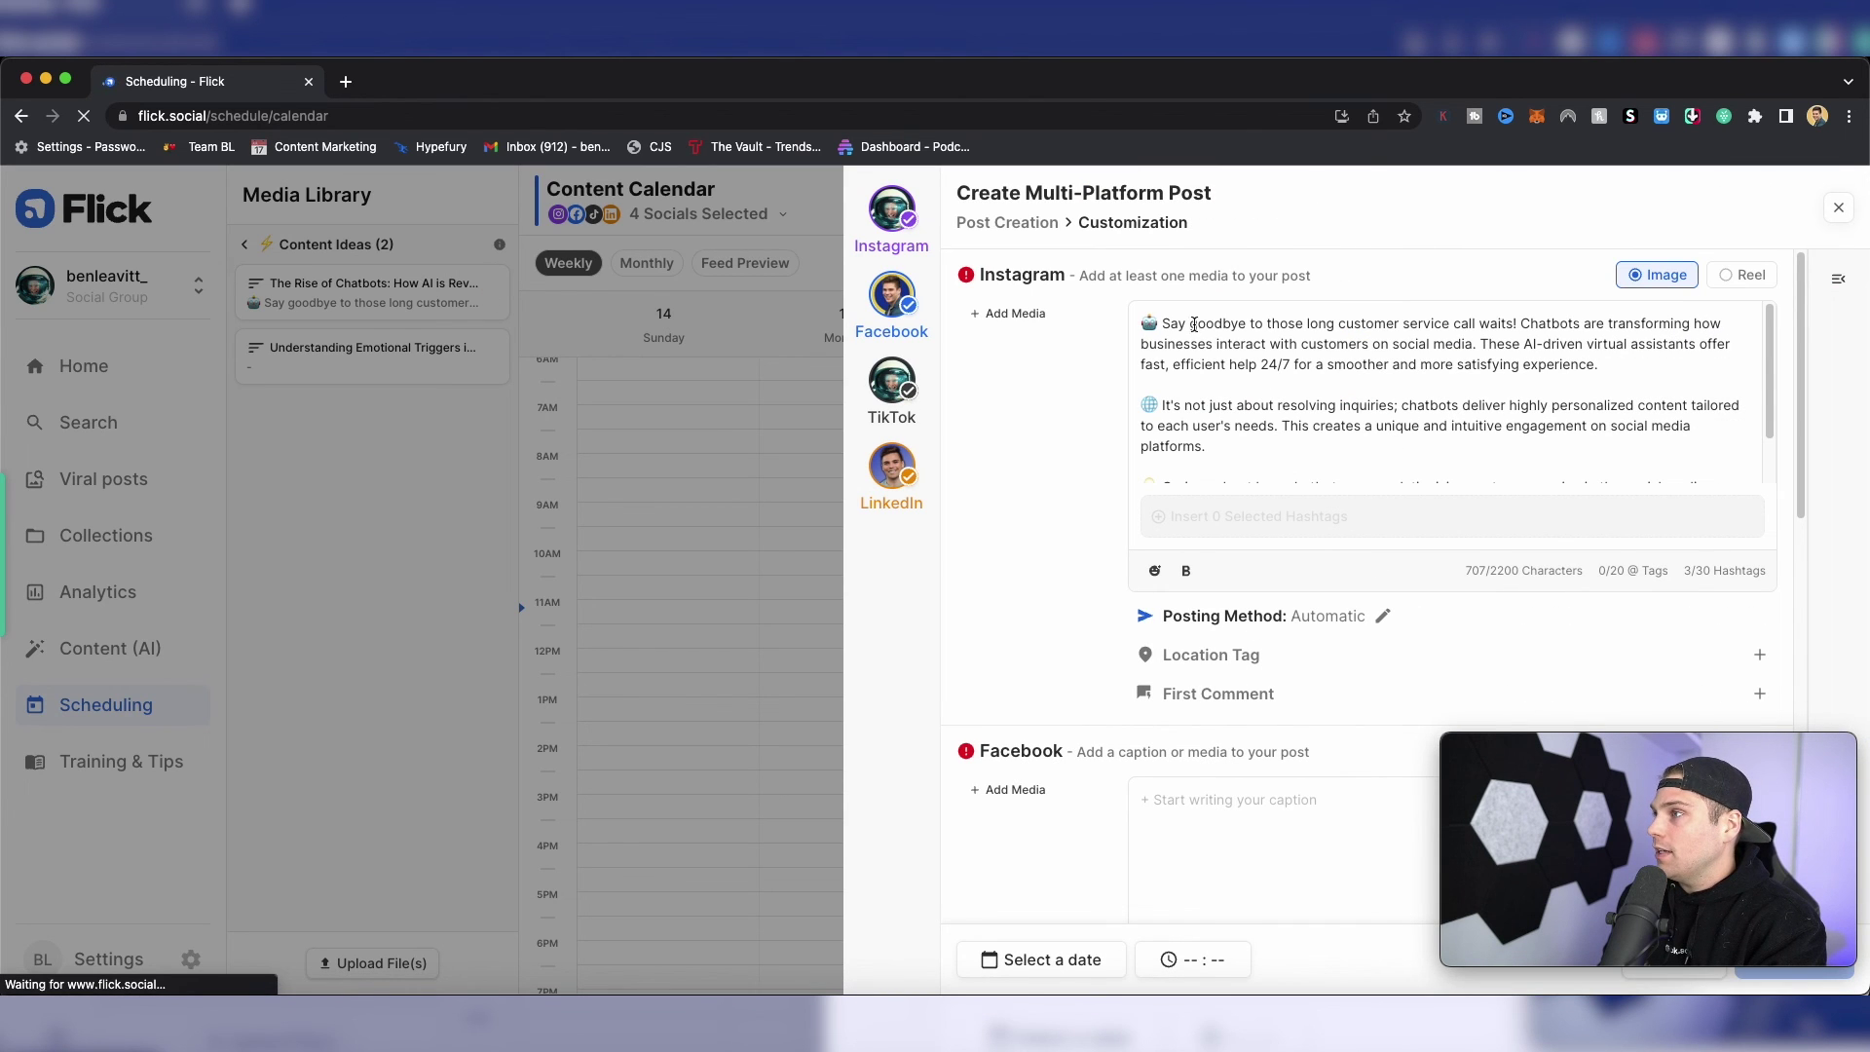
scroll(1397, 562, down, 5)
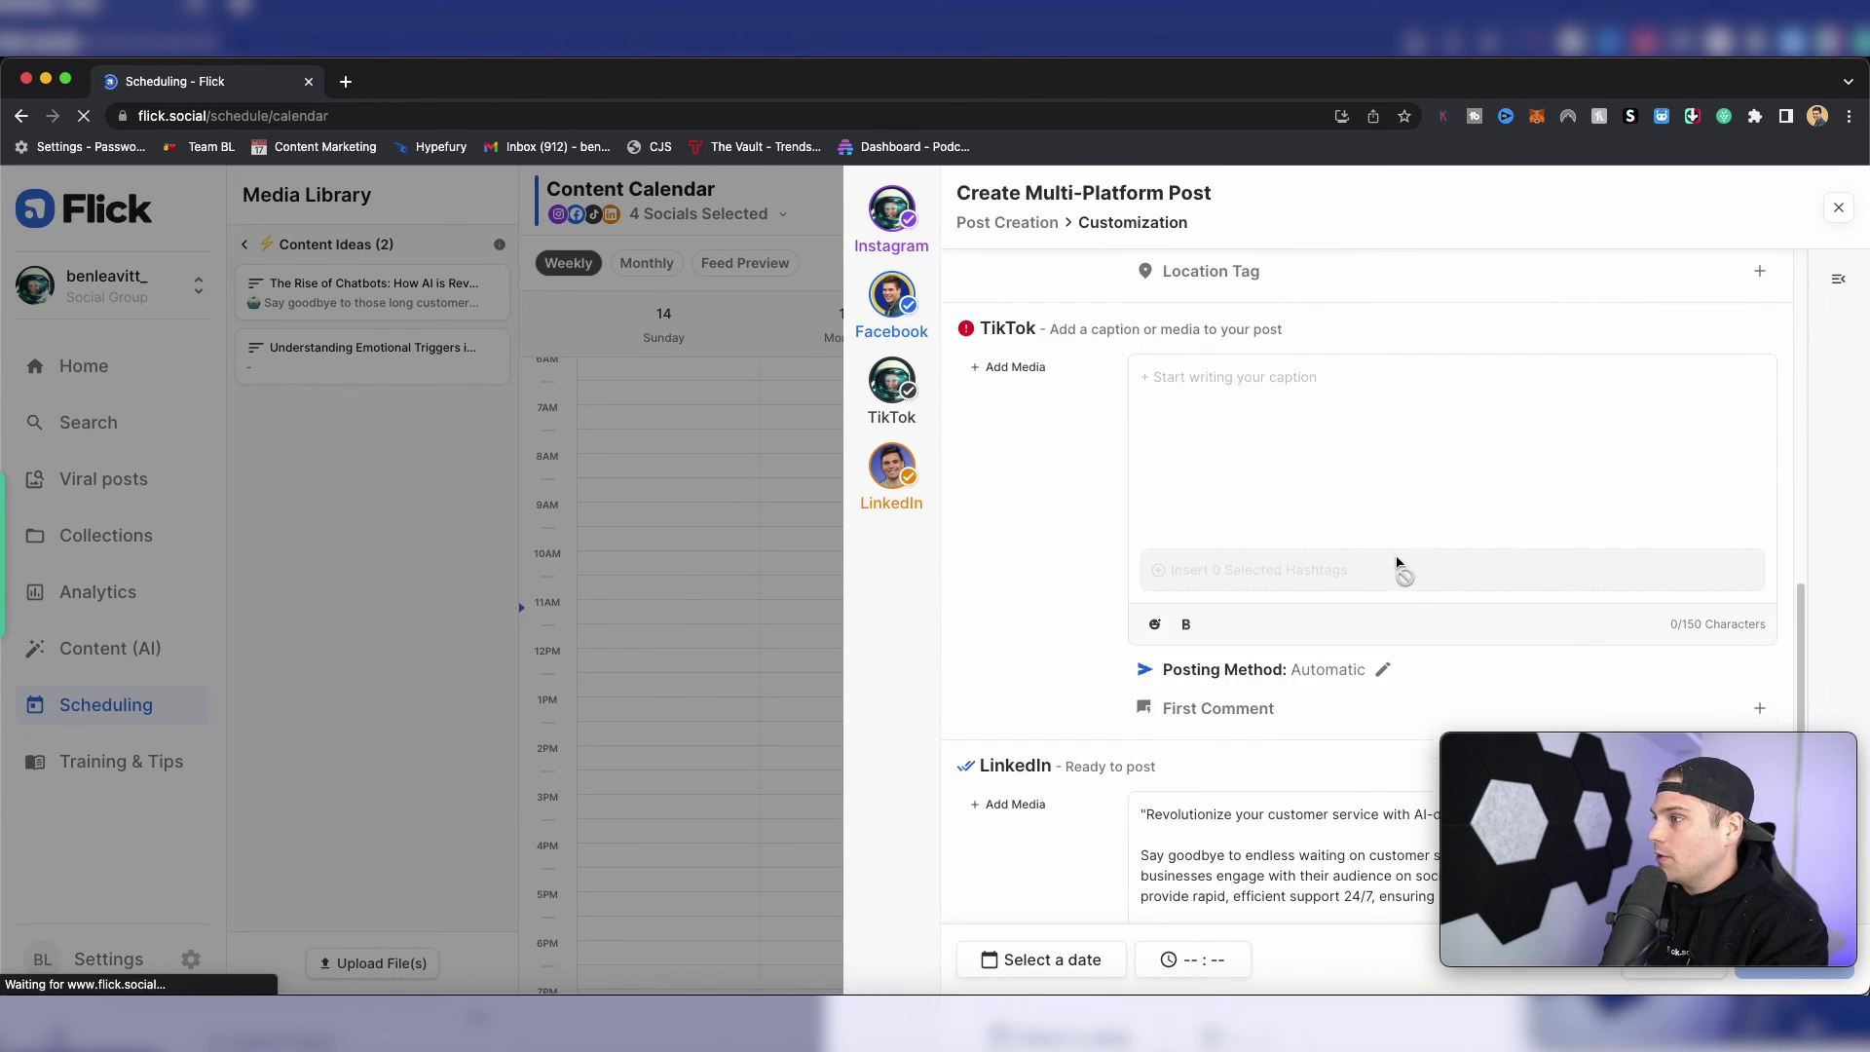
scroll(1396, 569, down, 5)
scroll(1333, 676, down, 2)
scroll(1231, 523, up, 5)
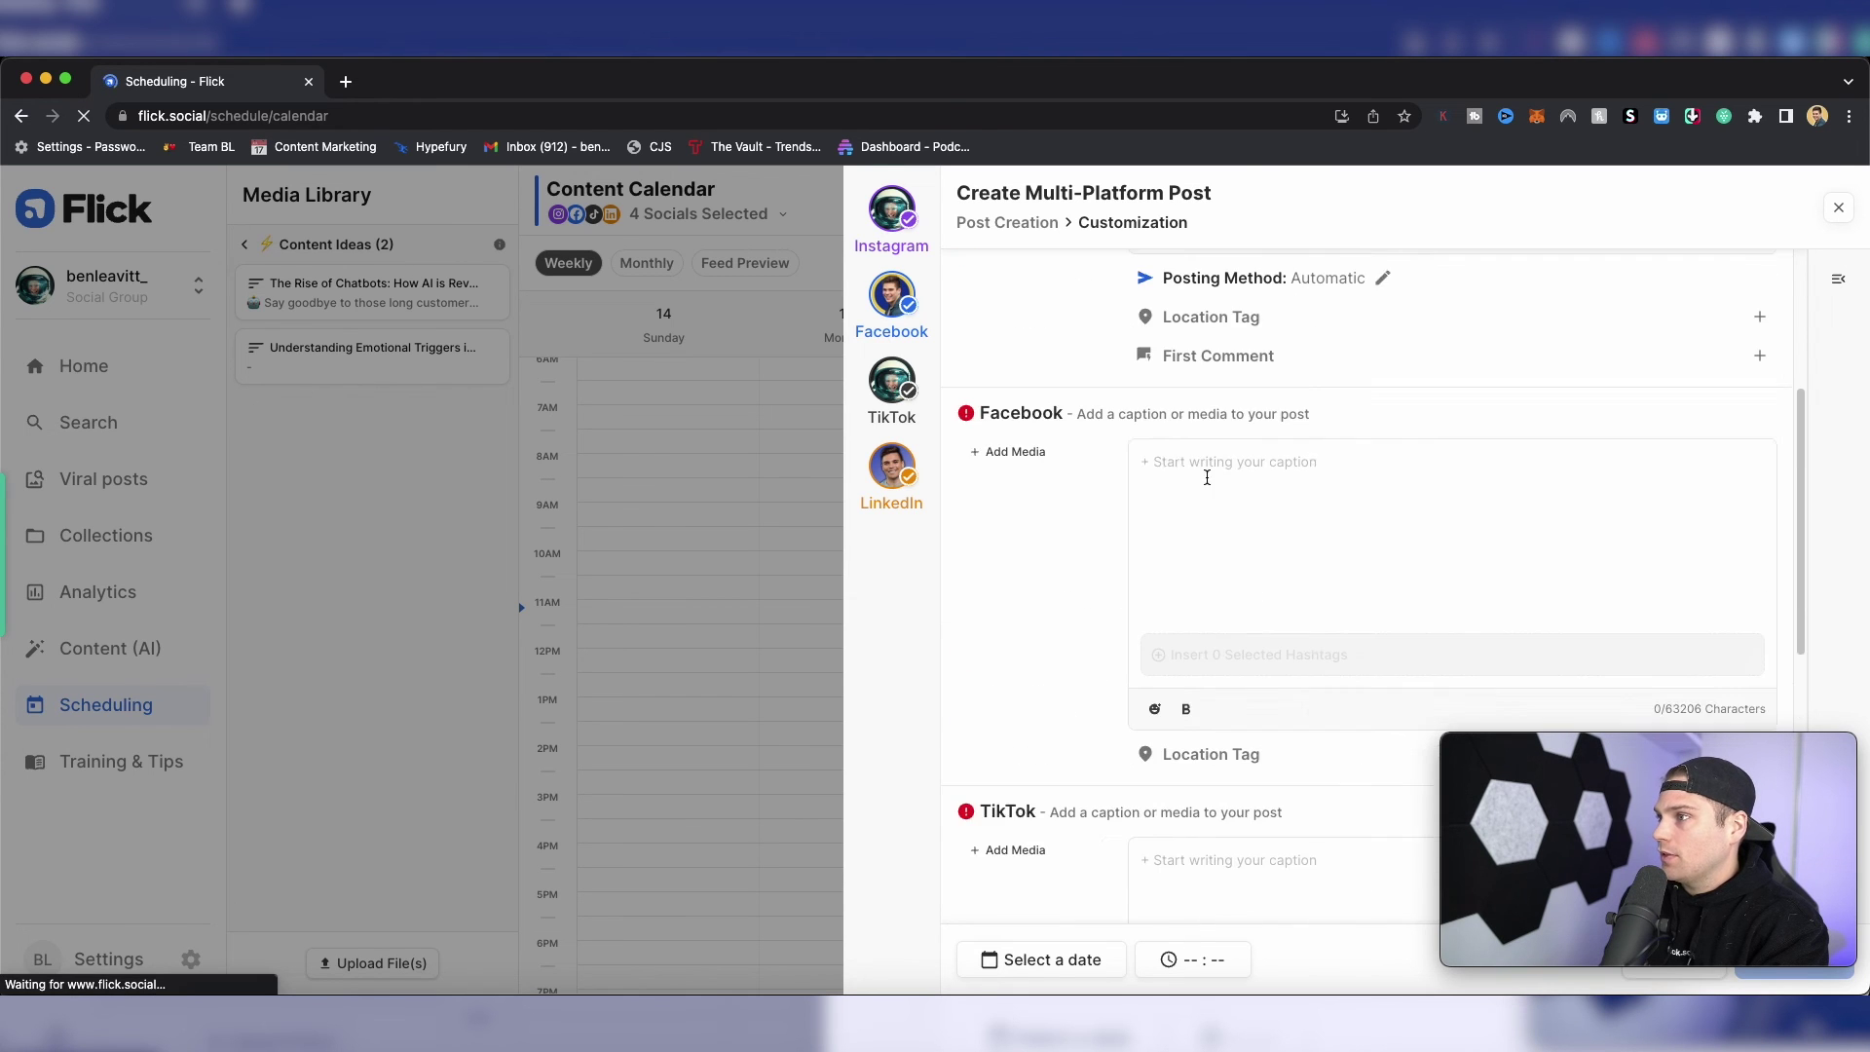
scroll(1207, 472, up, 5)
click(912, 223)
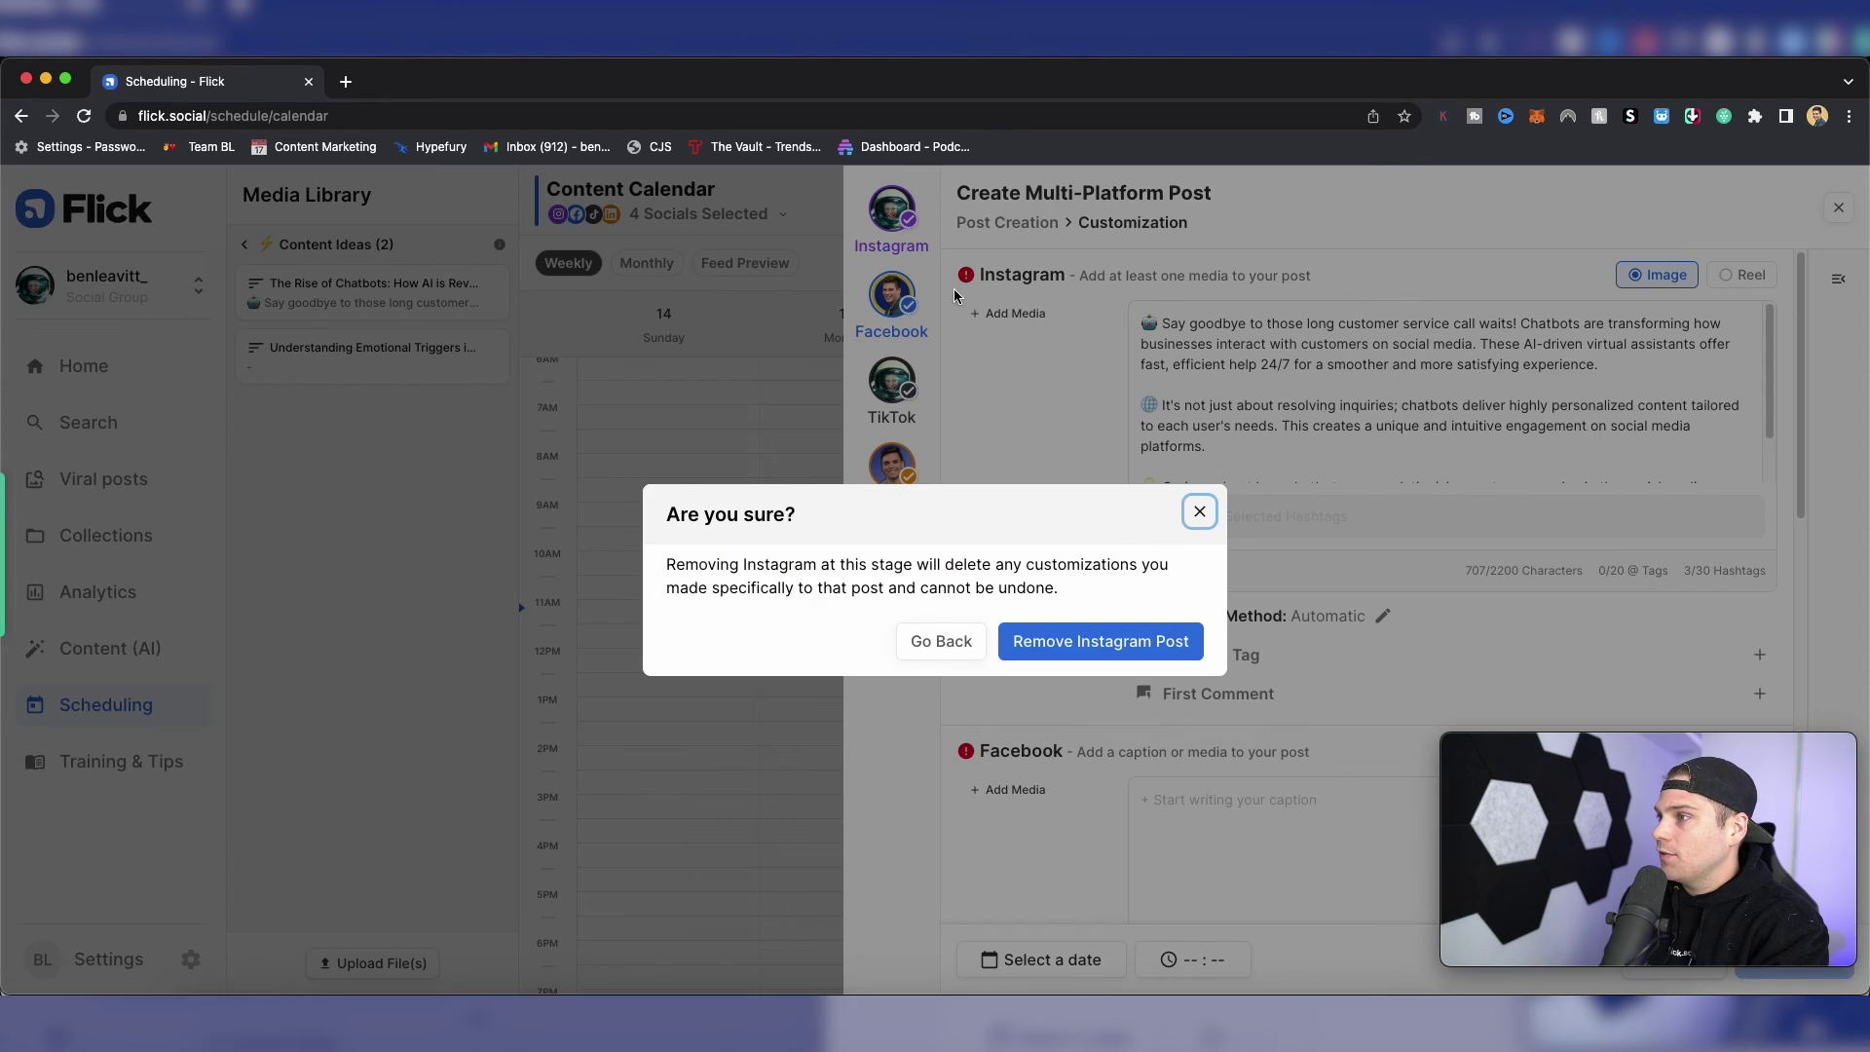
click(1102, 640)
click(914, 314)
click(1061, 631)
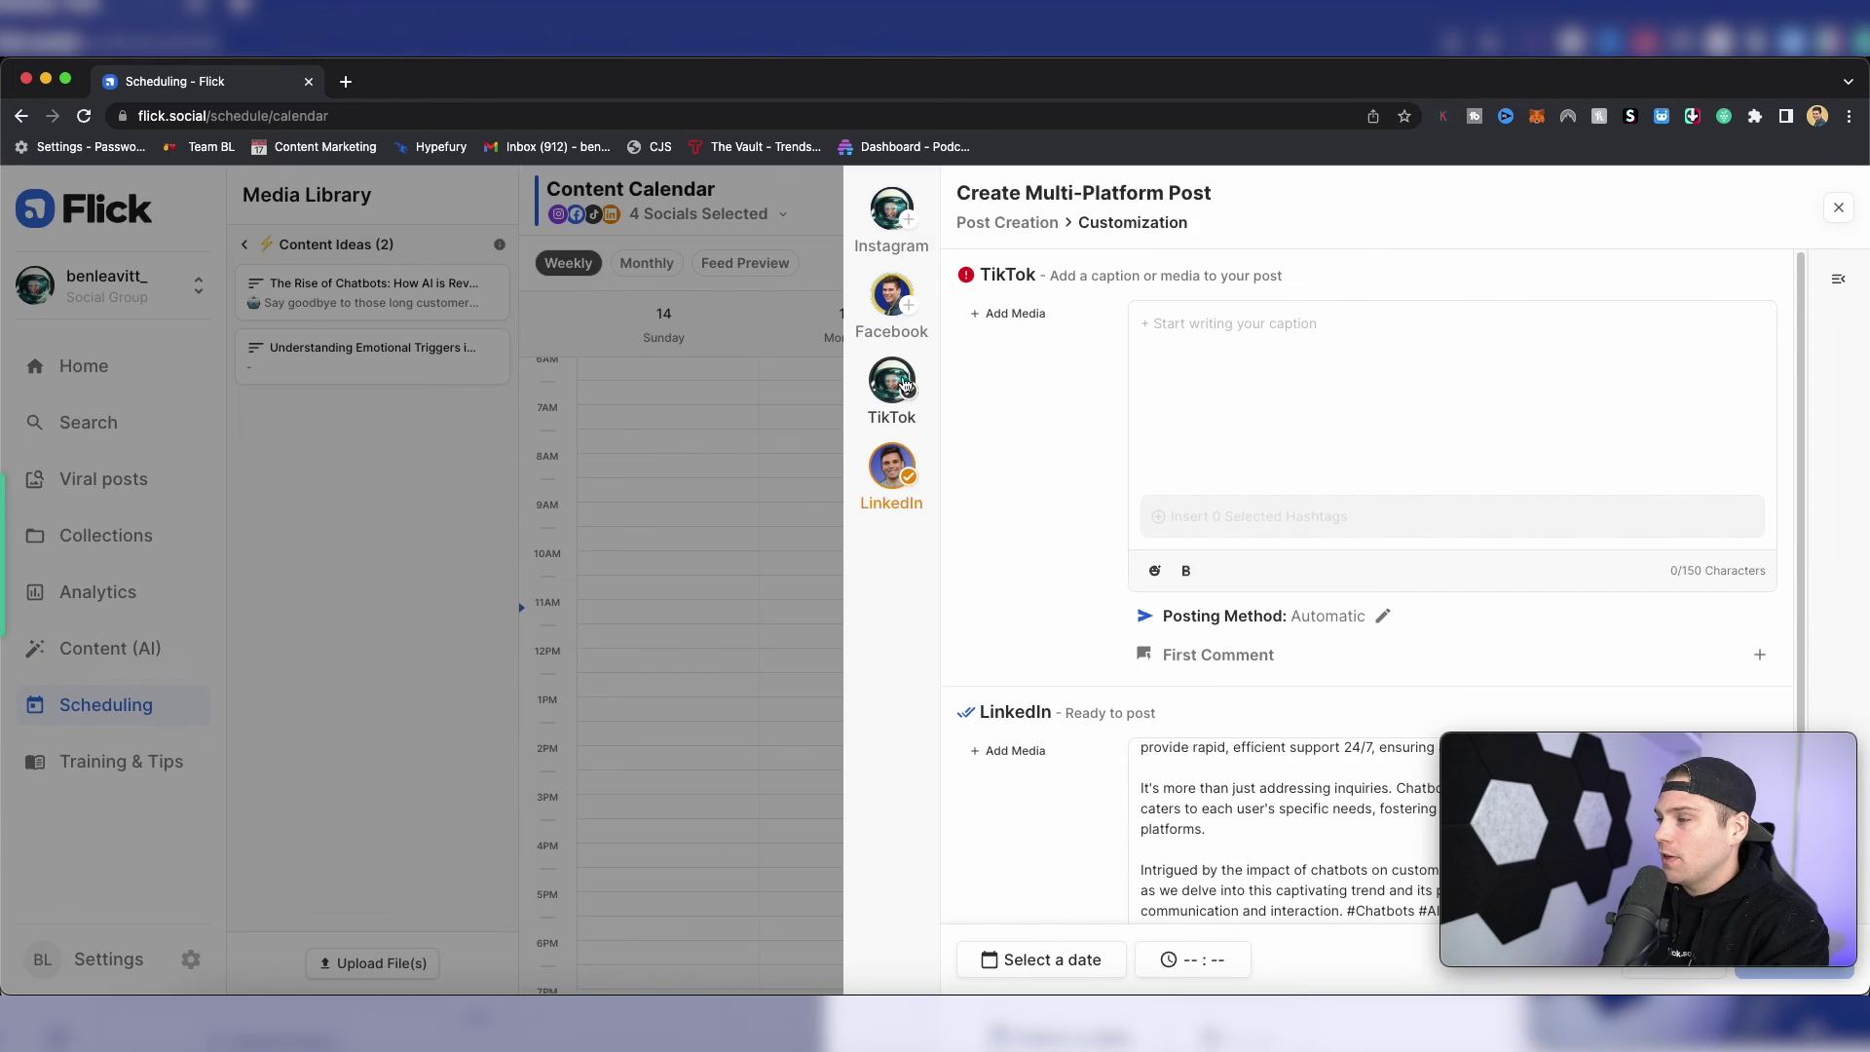
click(906, 385)
click(1119, 639)
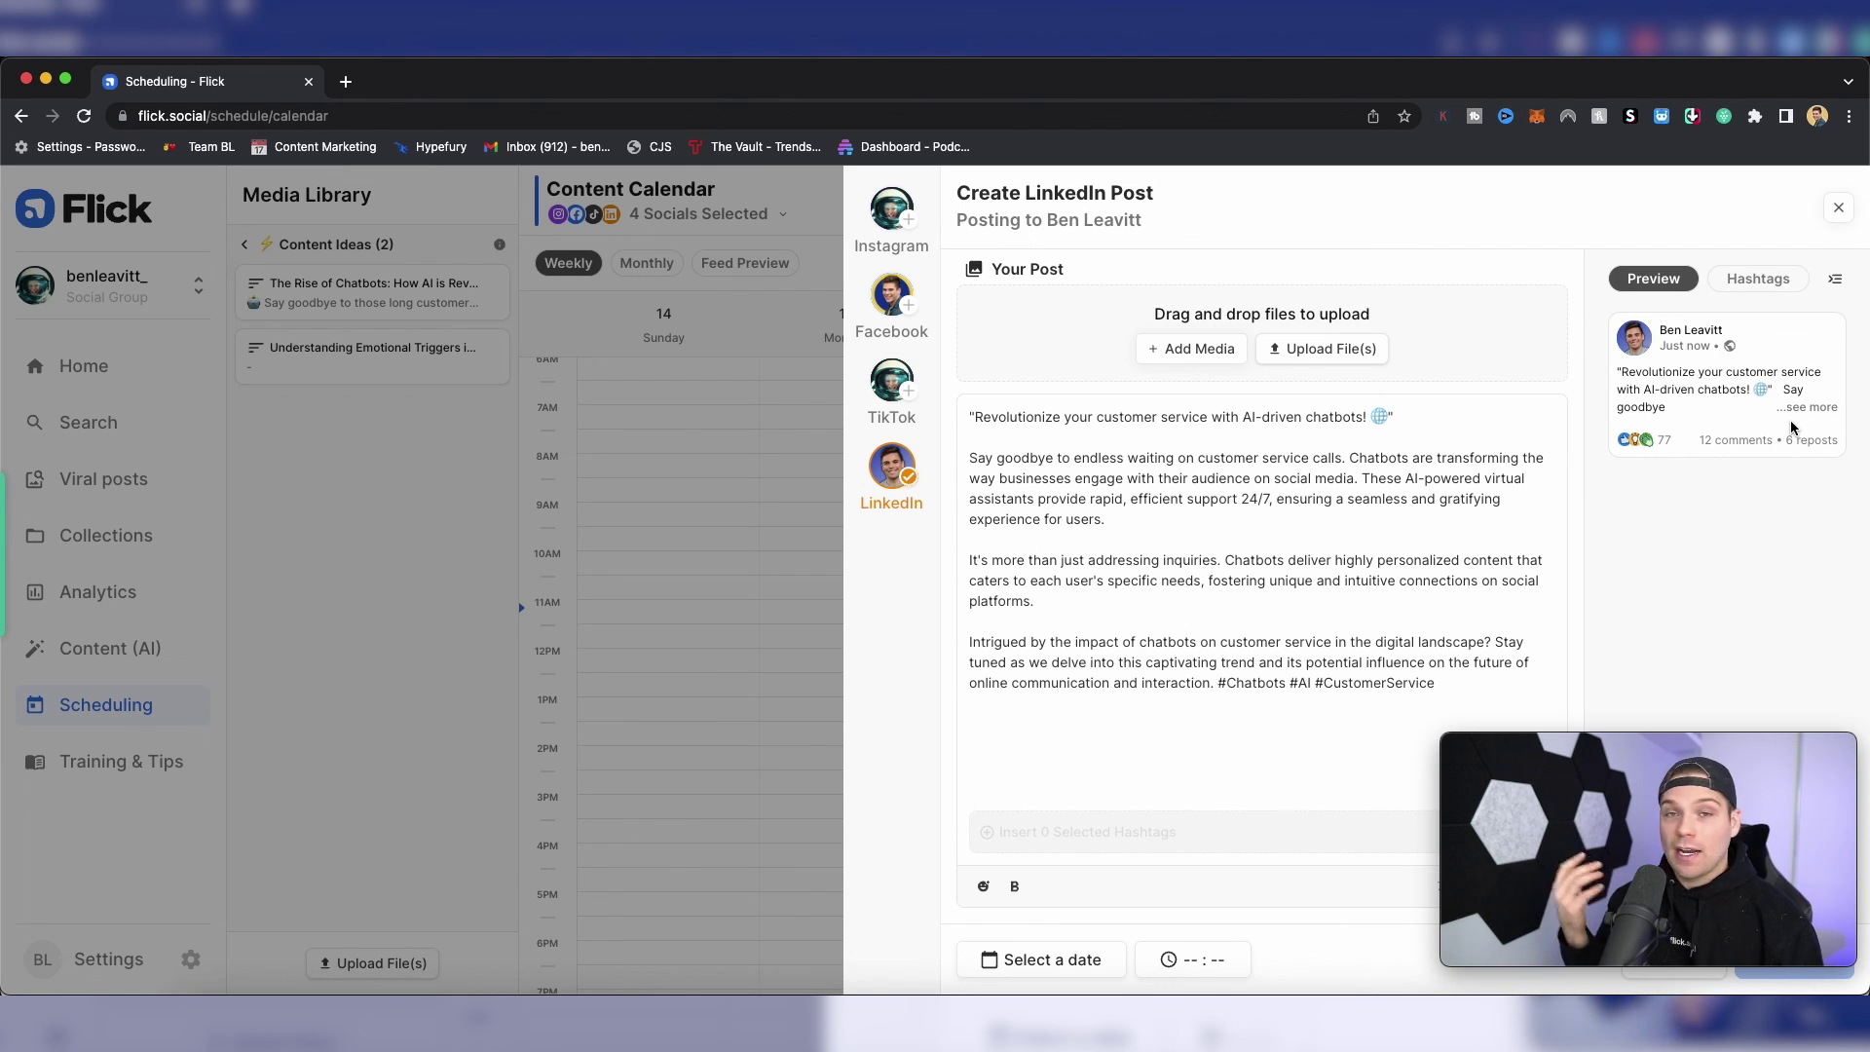
Schedule the chatbots LinkedIn post for Friday 19 May at 11:14am, then review its calendar entry
drag(1791, 745, 458, 721)
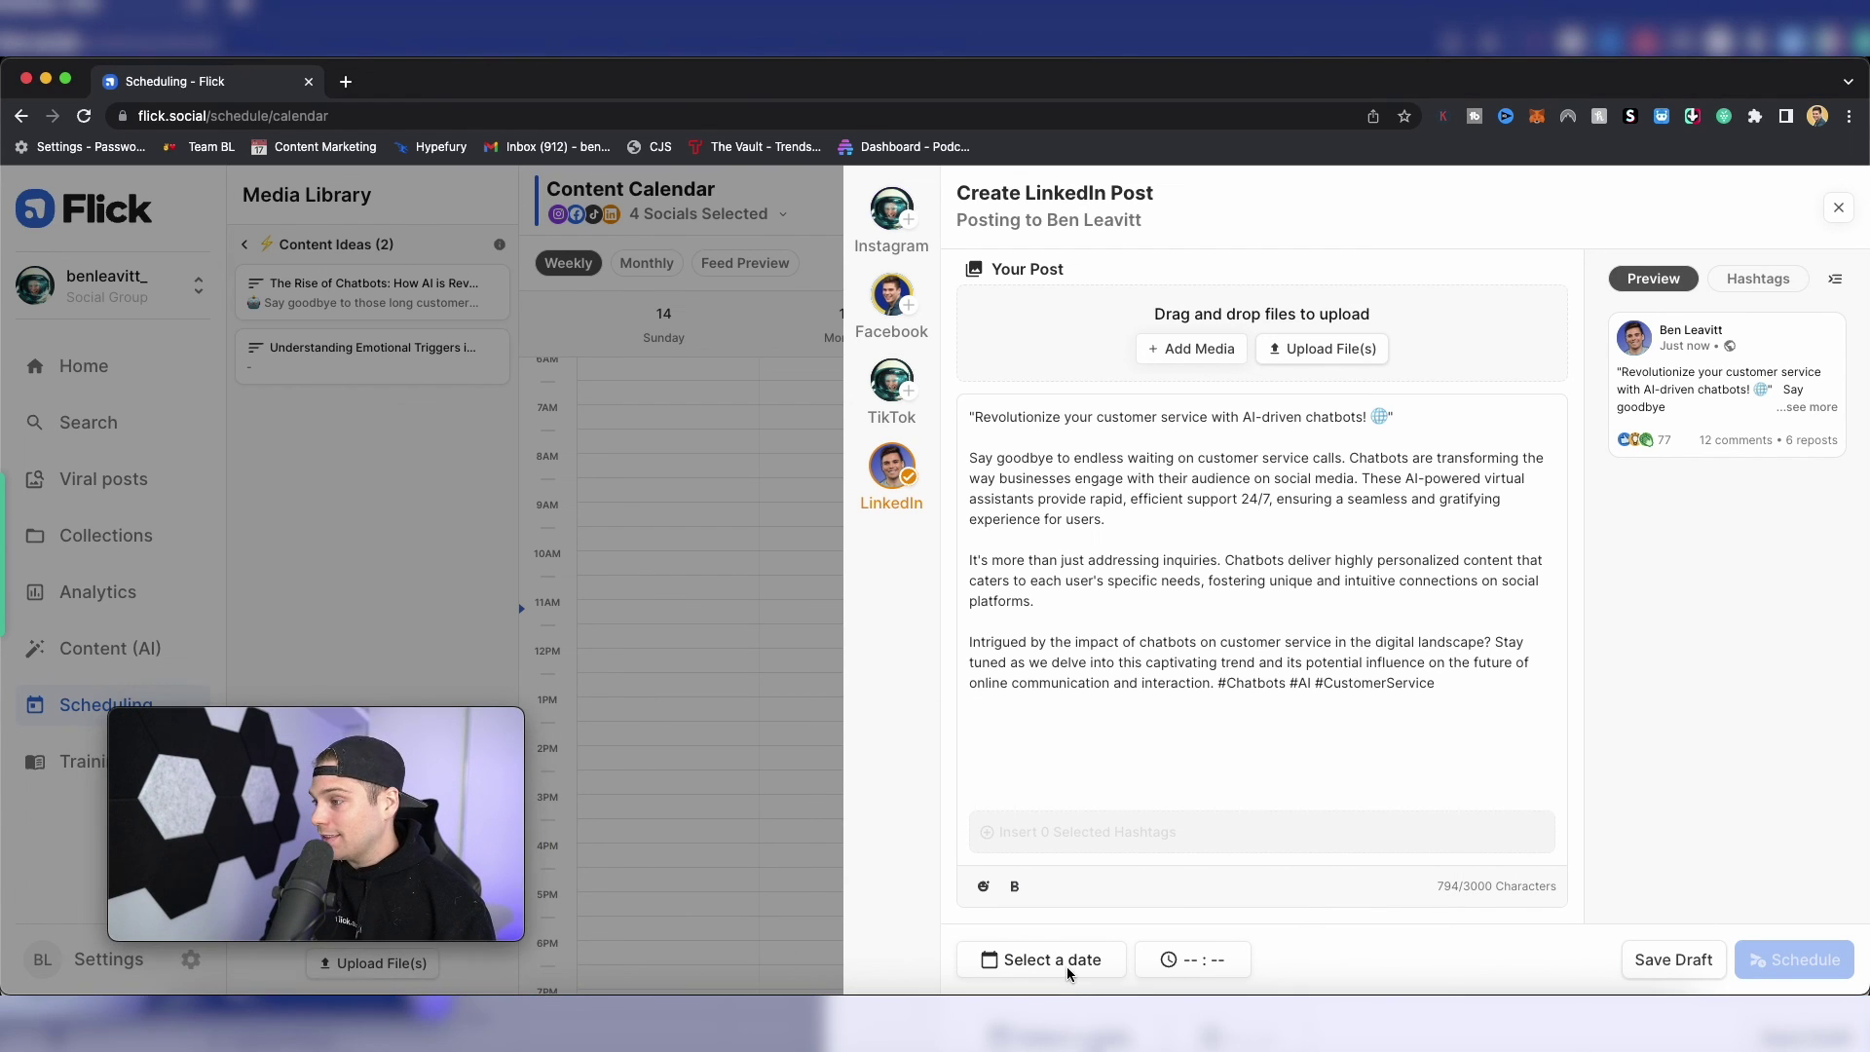
click(1075, 964)
click(1114, 792)
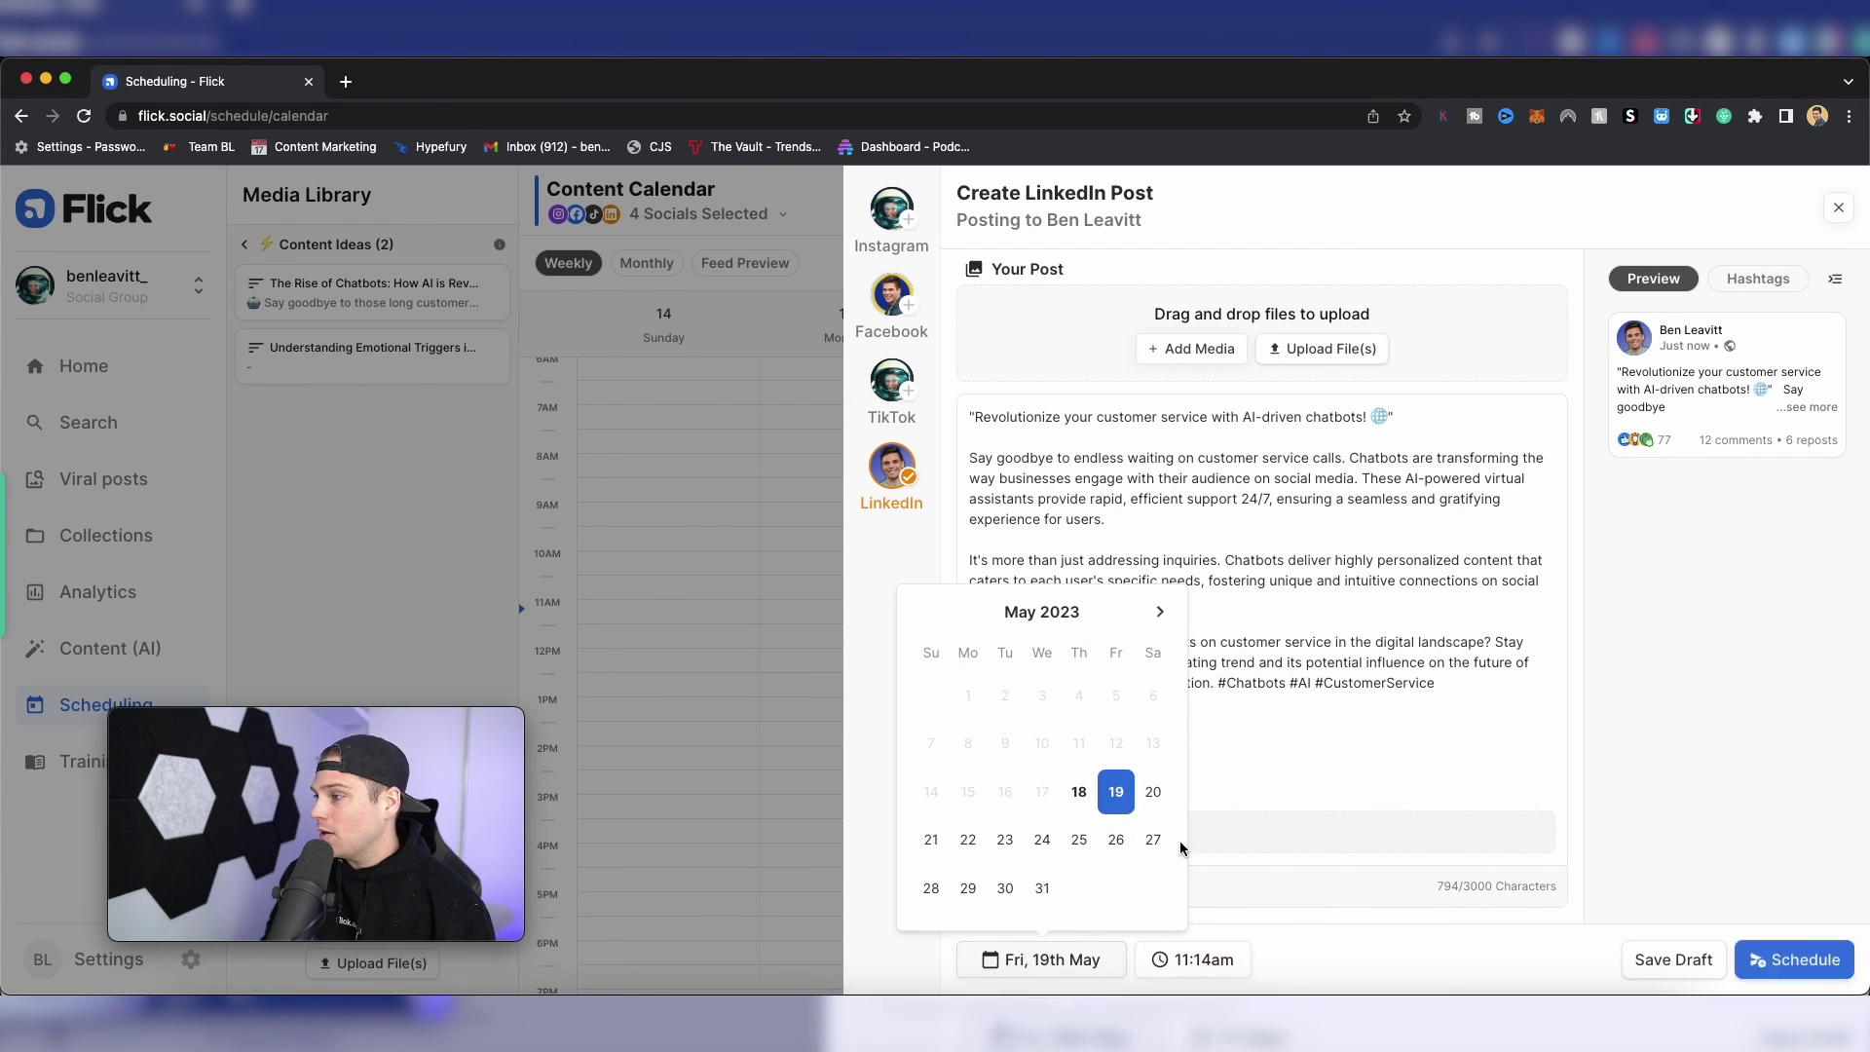
click(1794, 958)
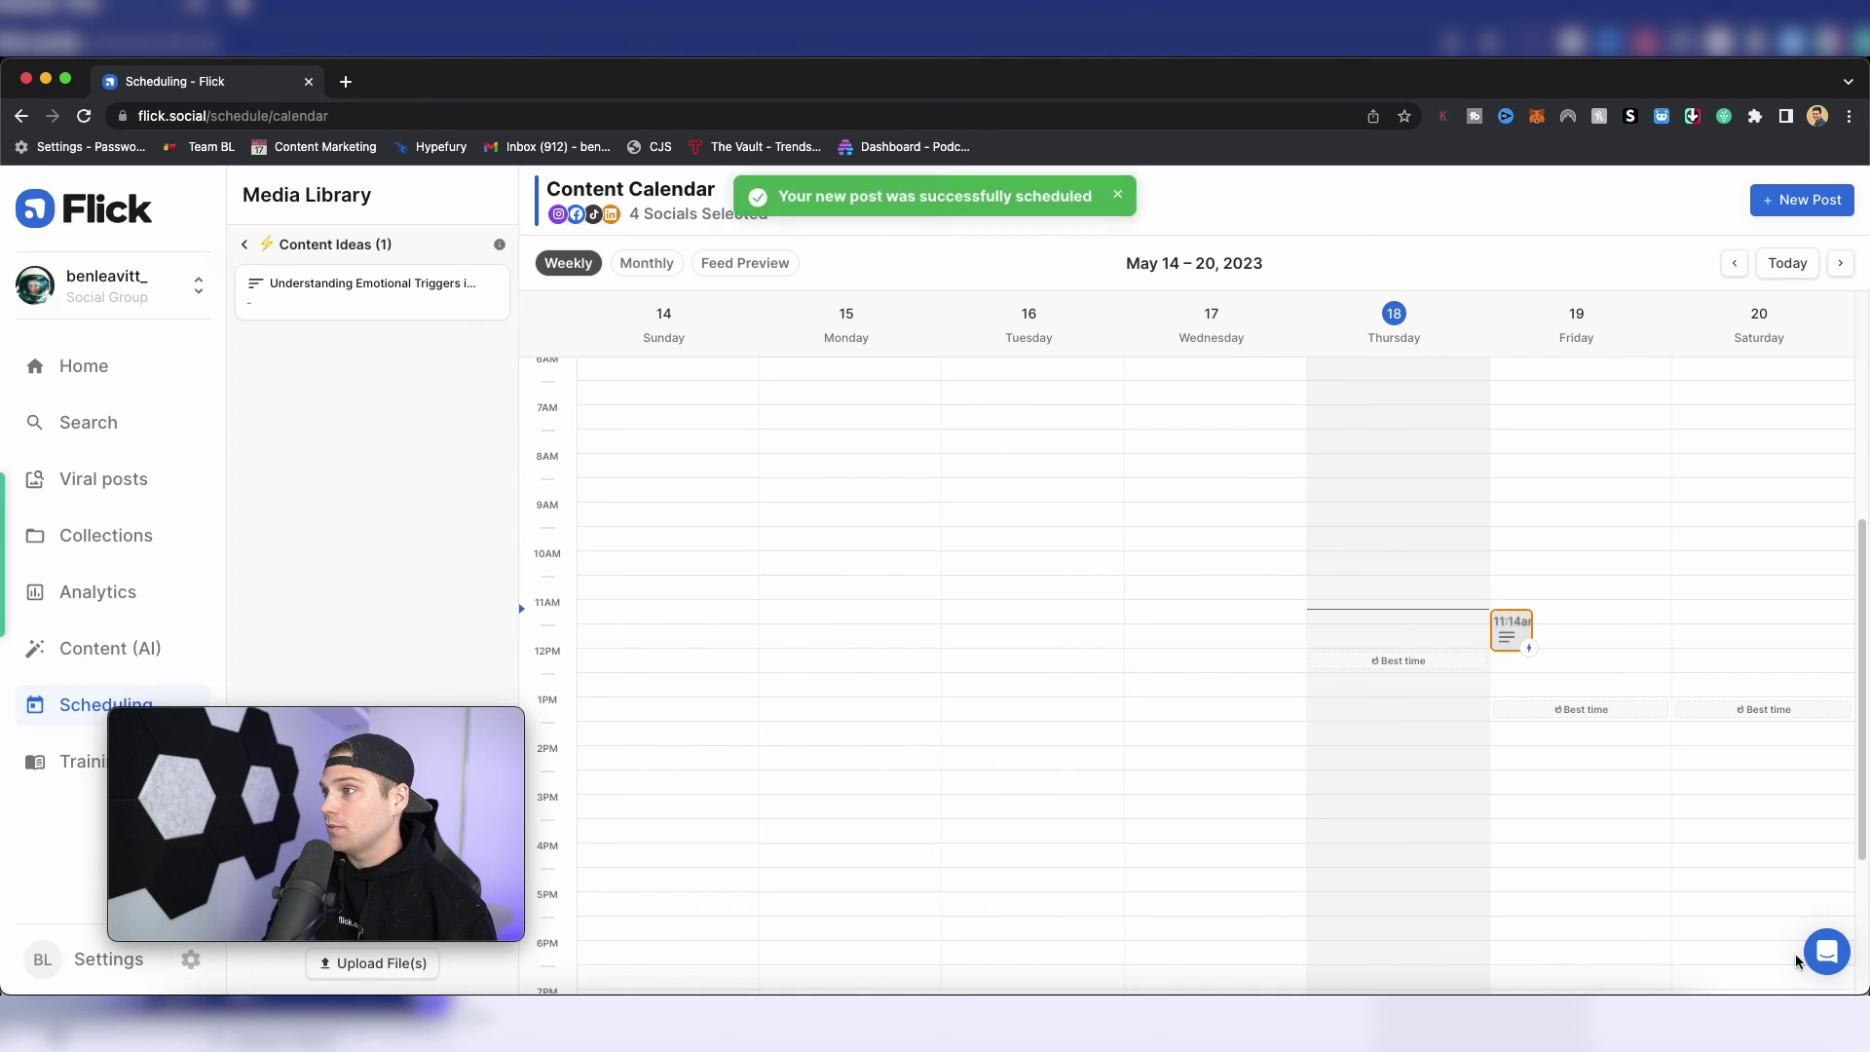
click(1512, 625)
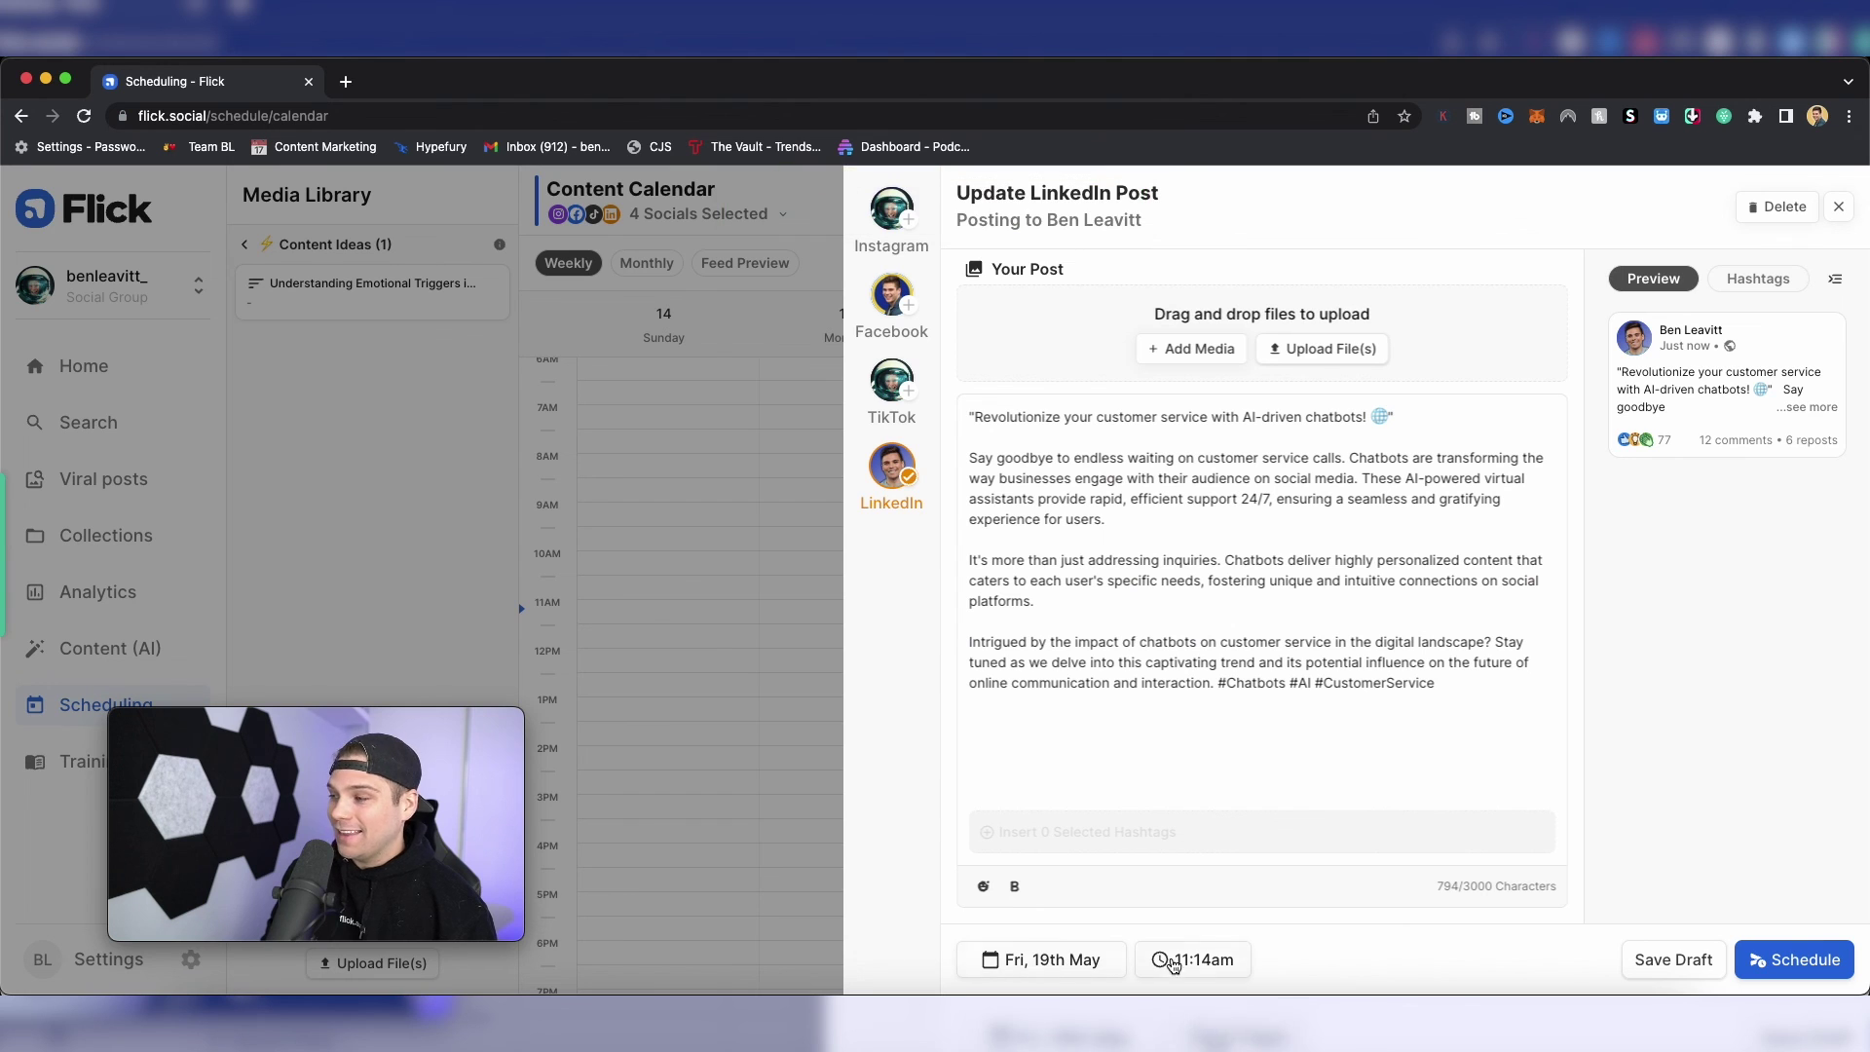
click(1835, 202)
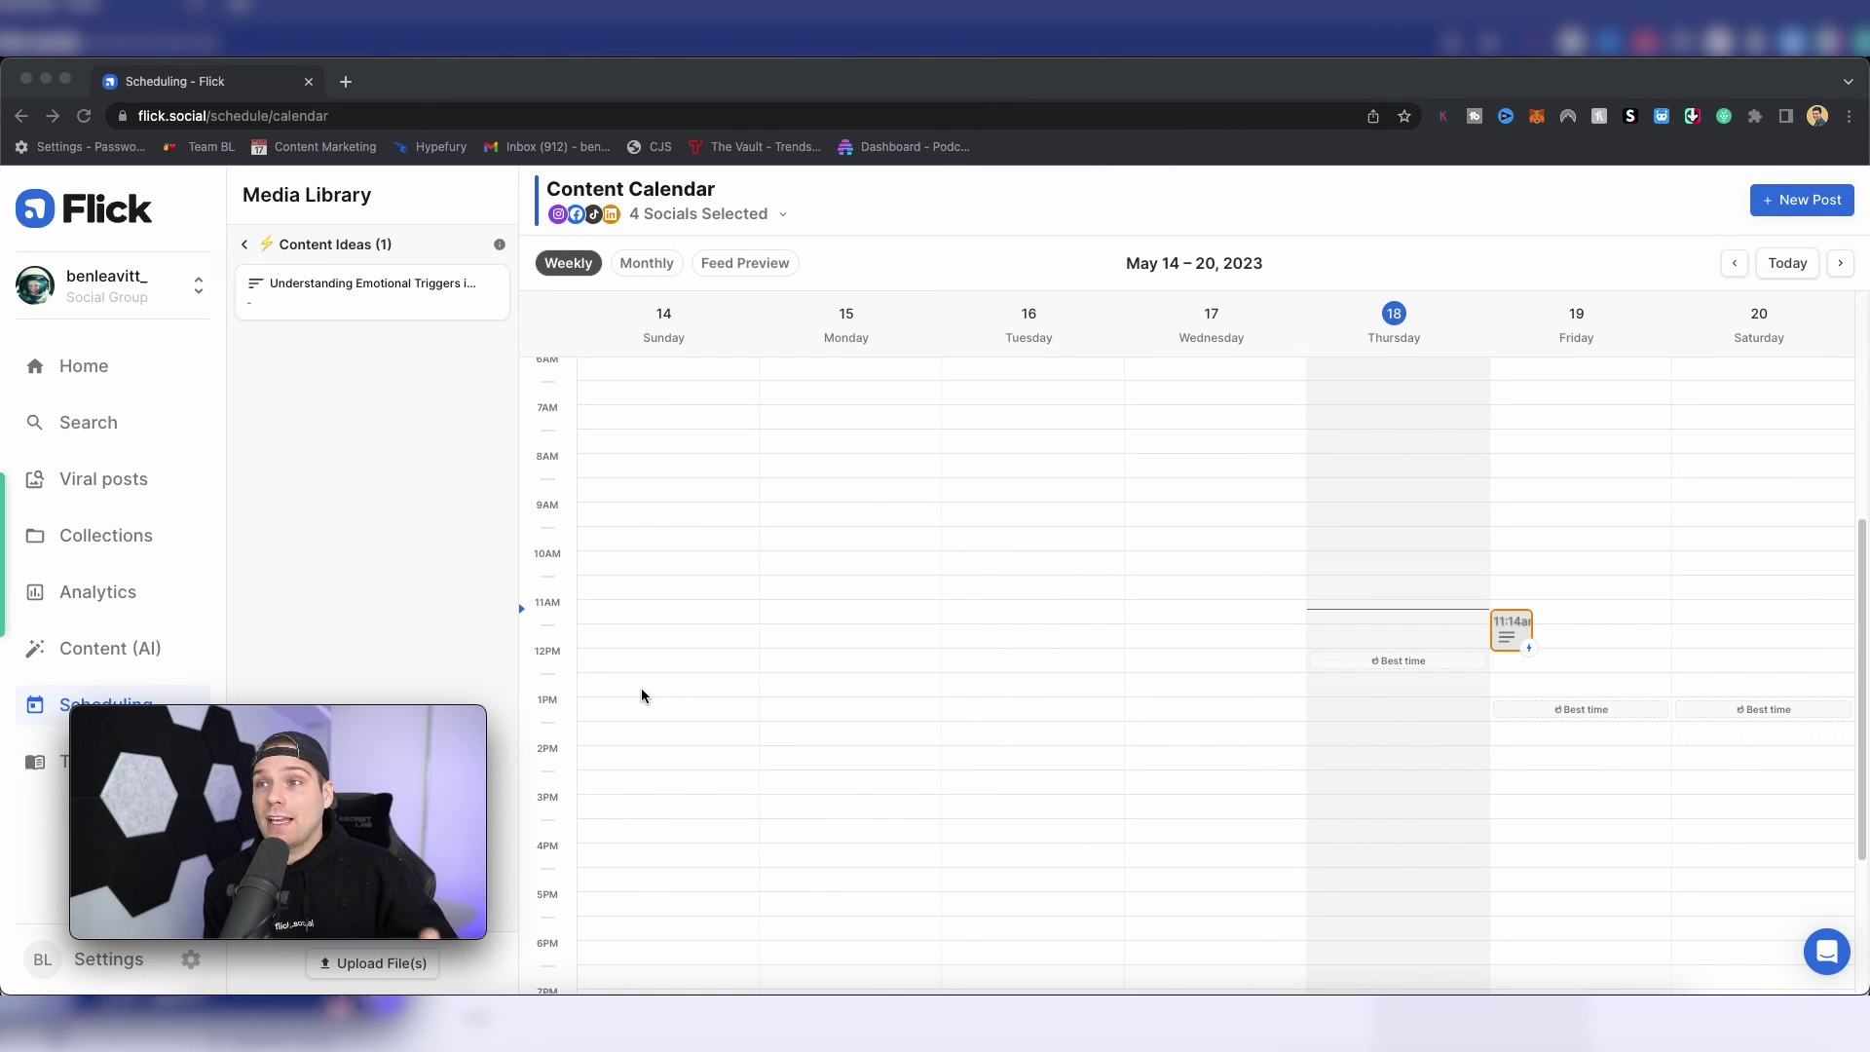